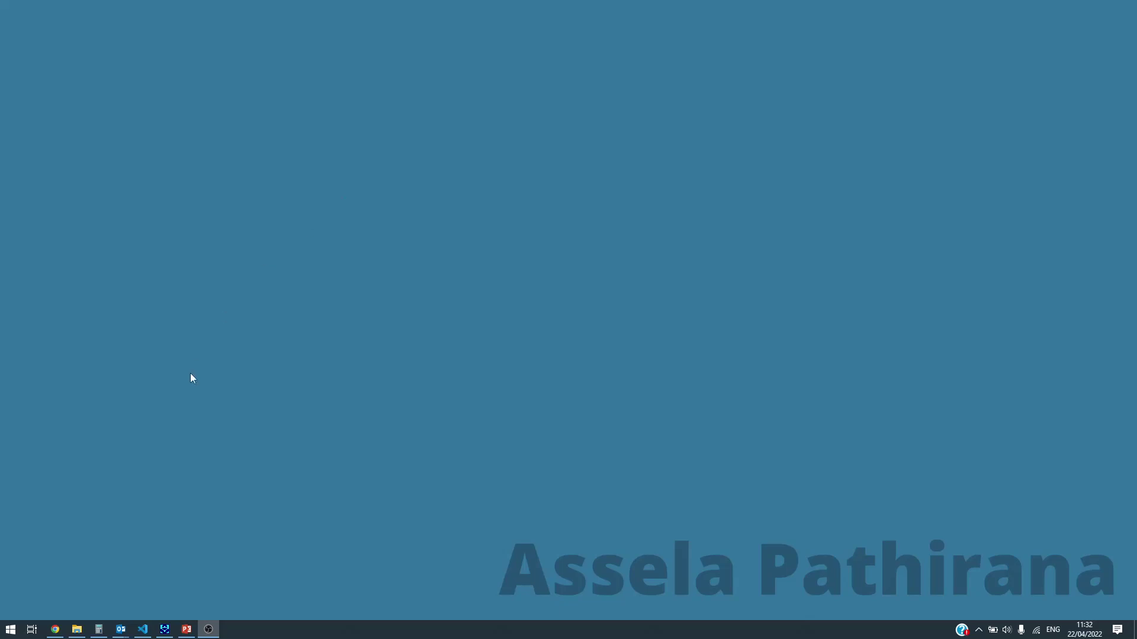
# - Bring the EPA SWMM 5.2 window forward, then switch focus to the presentation program
pyautogui.click(166, 630)
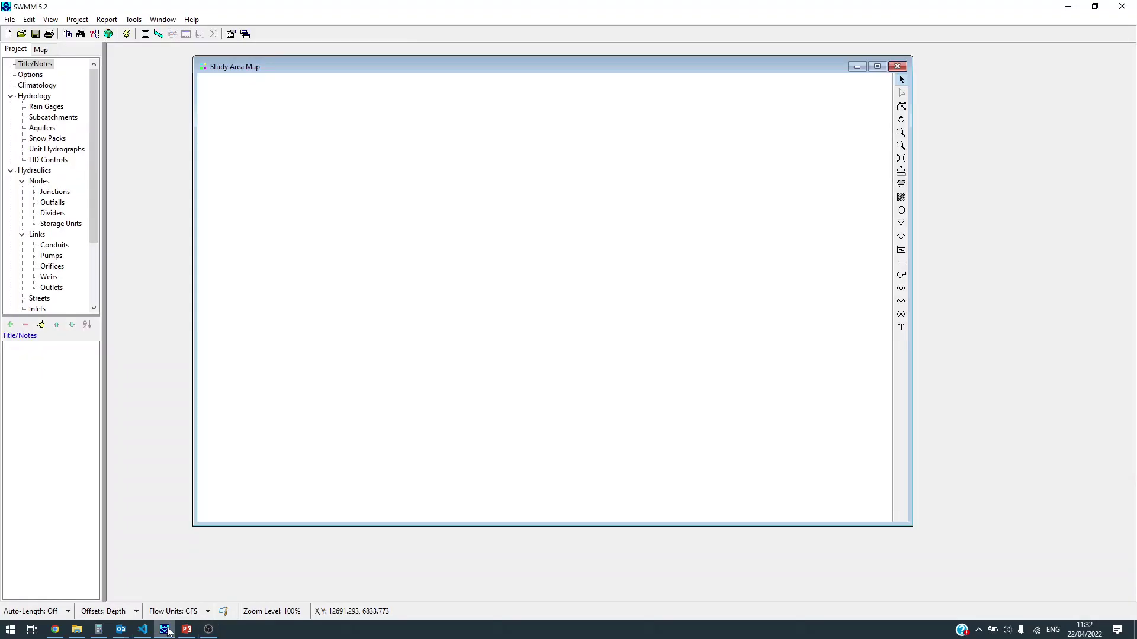
pyautogui.hotkey('alt', 'Tab')
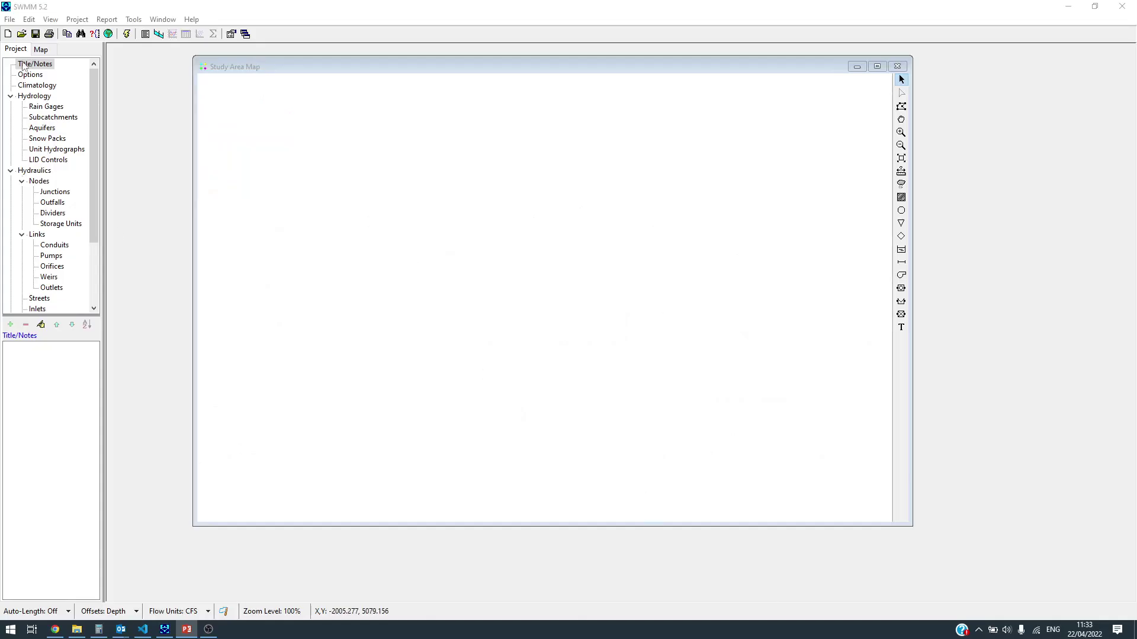
# - Reopen the detention_example.inp project from the recent files list
pyautogui.click(10, 20)
pyautogui.moveTo(36, 61)
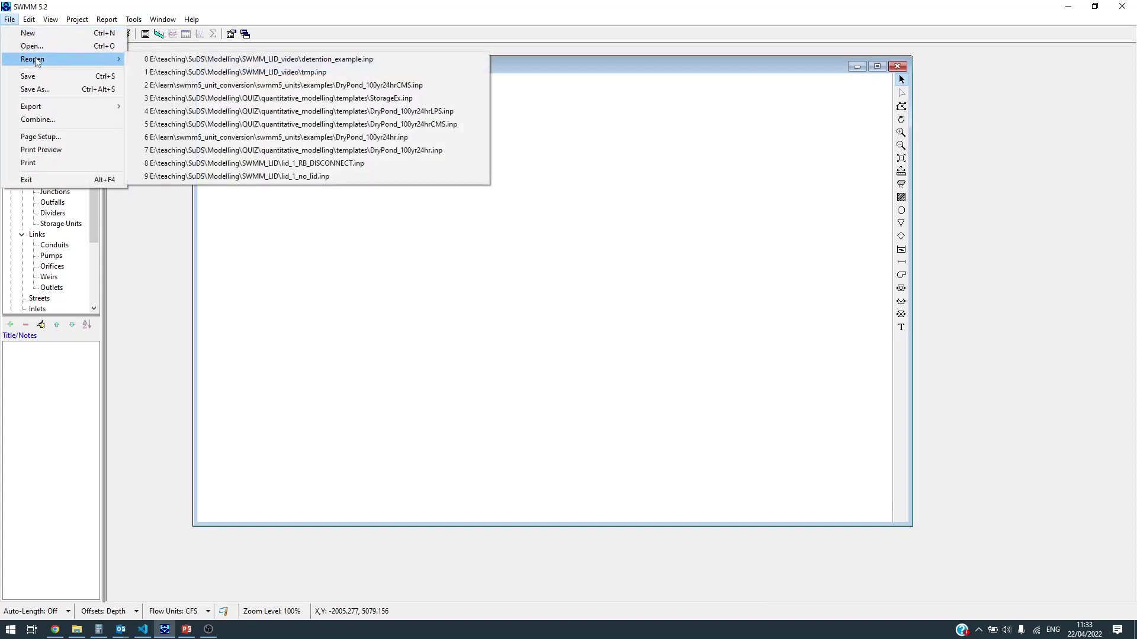
pyautogui.click(193, 62)
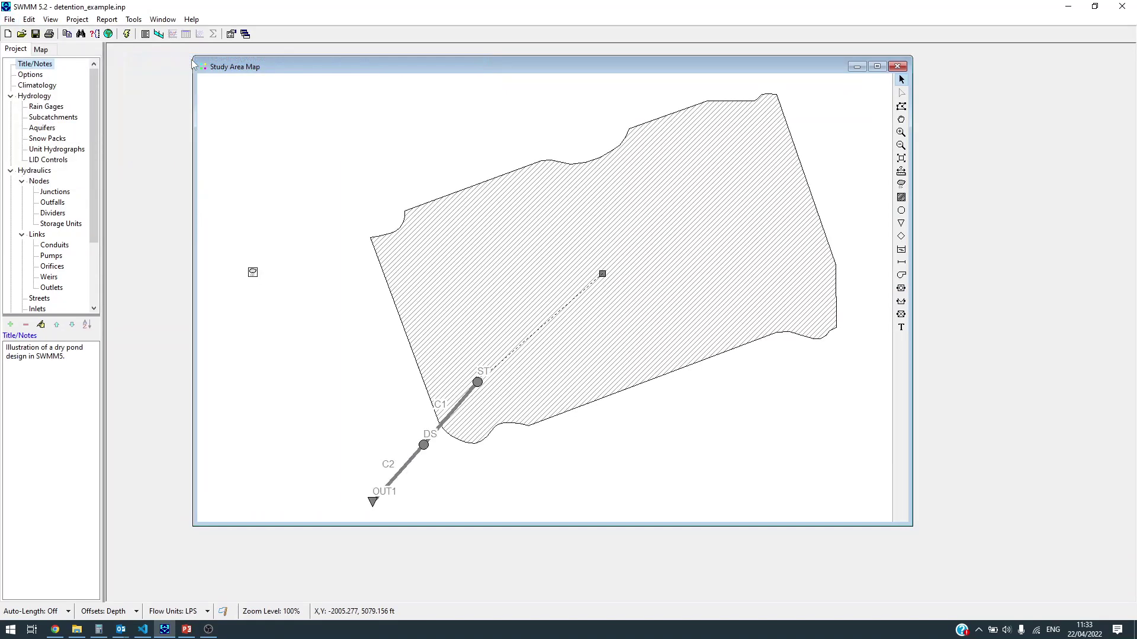
# - Review SitePlan_Pond's Area (.6) and 10% impervious cover in its property editor
pyautogui.doubleClick(602, 274)
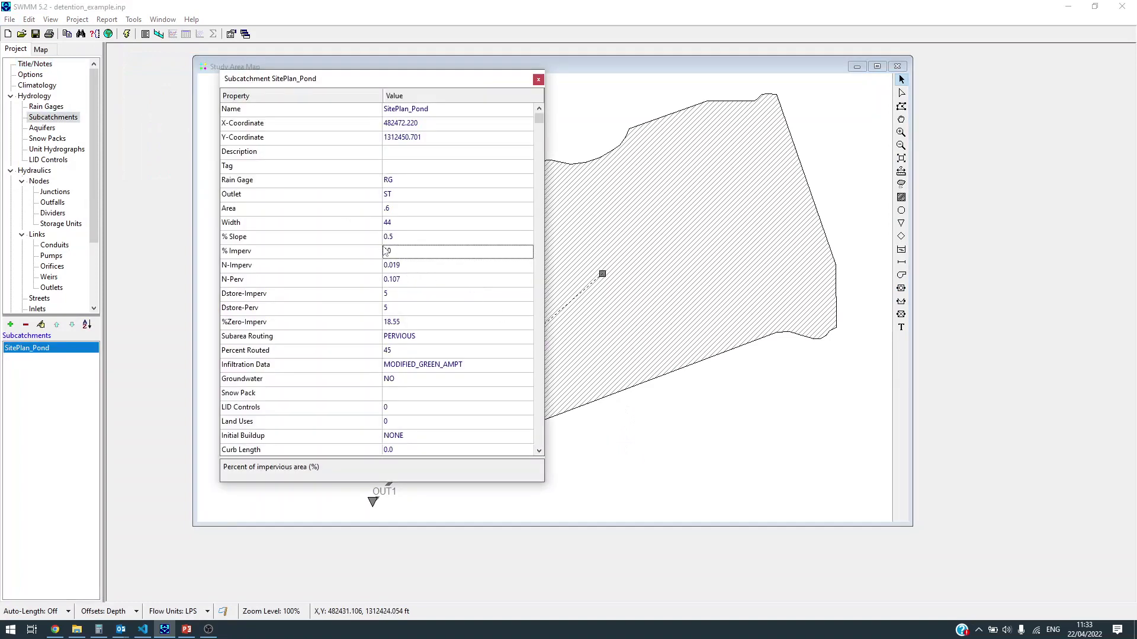
pyautogui.click(407, 208)
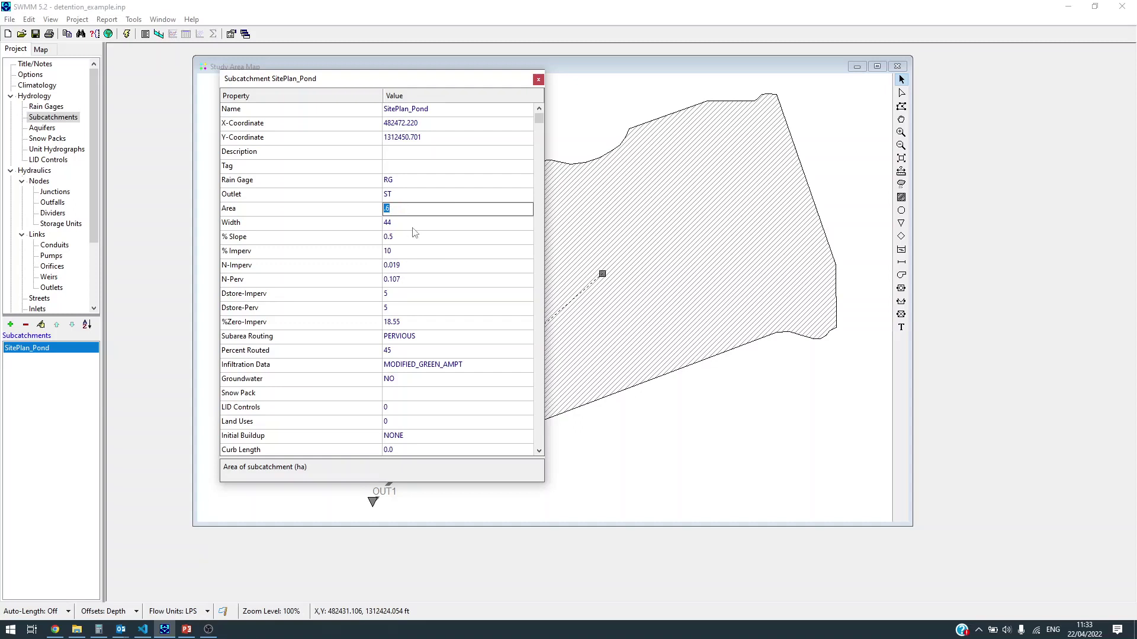
pyautogui.click(415, 251)
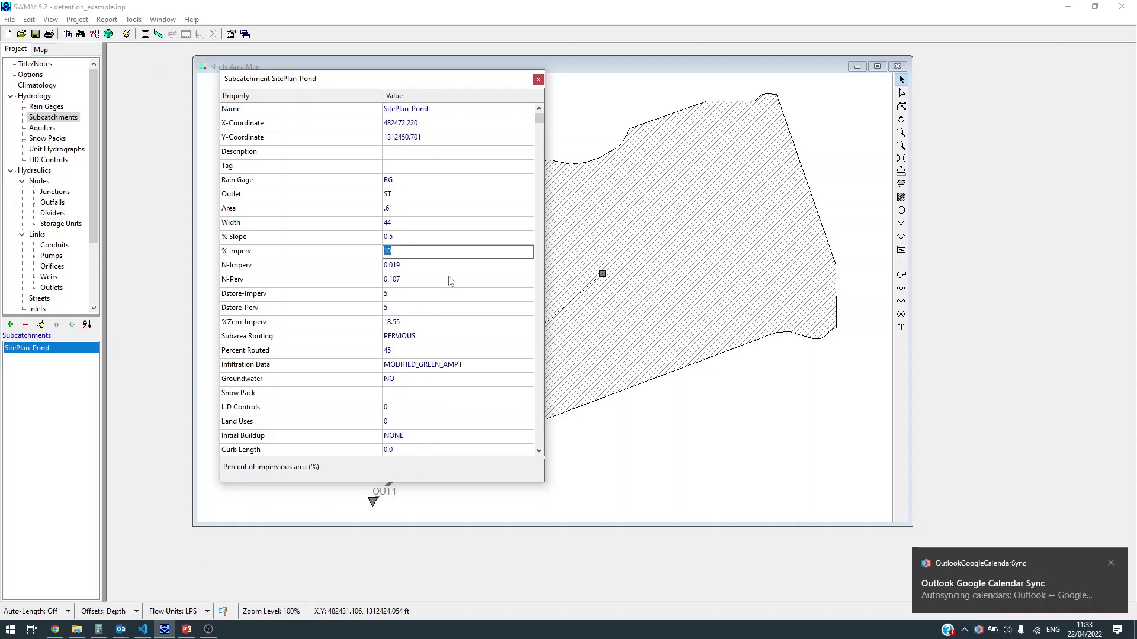
pyautogui.click(537, 81)
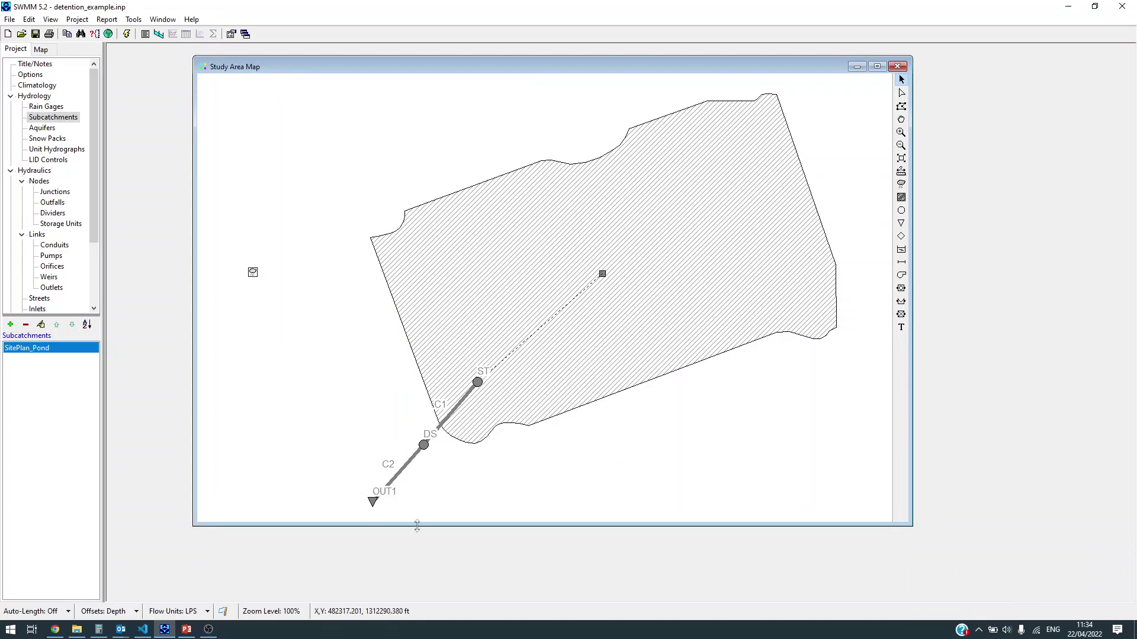
# - Change rain gage RG's Series Name from STORM_100YR_1HR to STORM_10YR_1HR
pyautogui.click(401, 473)
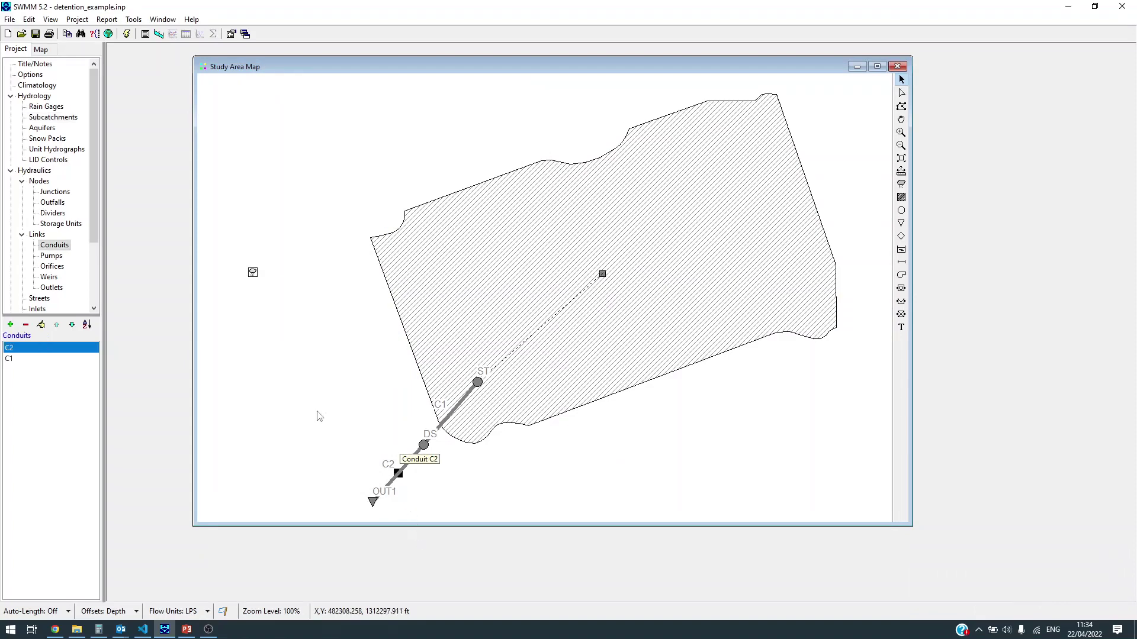
pyautogui.doubleClick(253, 273)
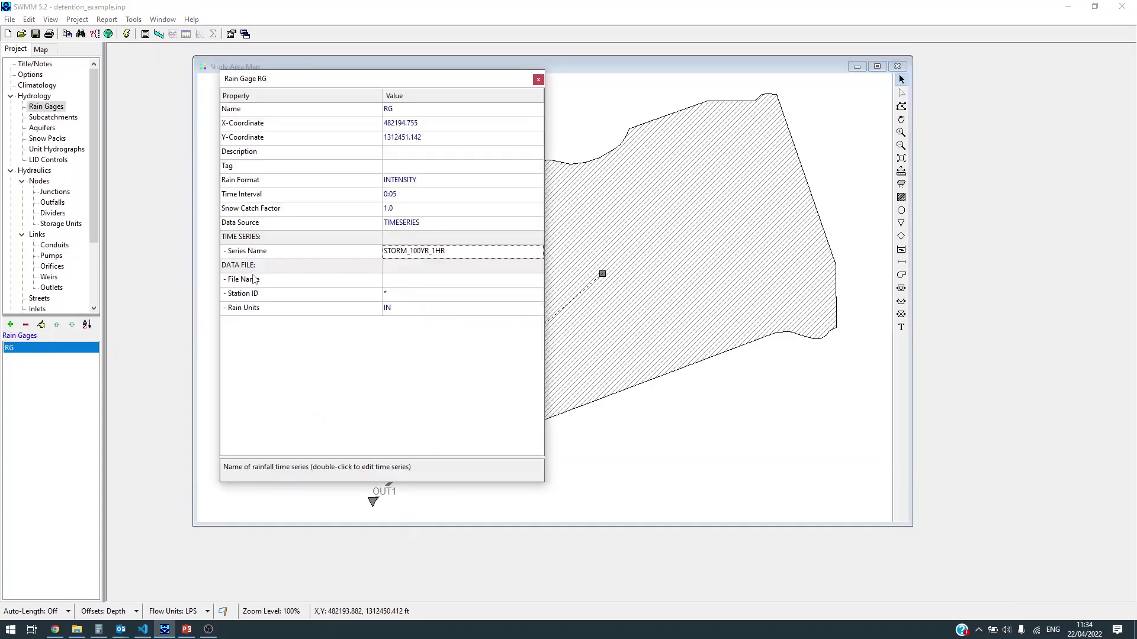
pyautogui.moveTo(93, 233); pyautogui.dragTo(93, 309)
pyautogui.click(32, 278)
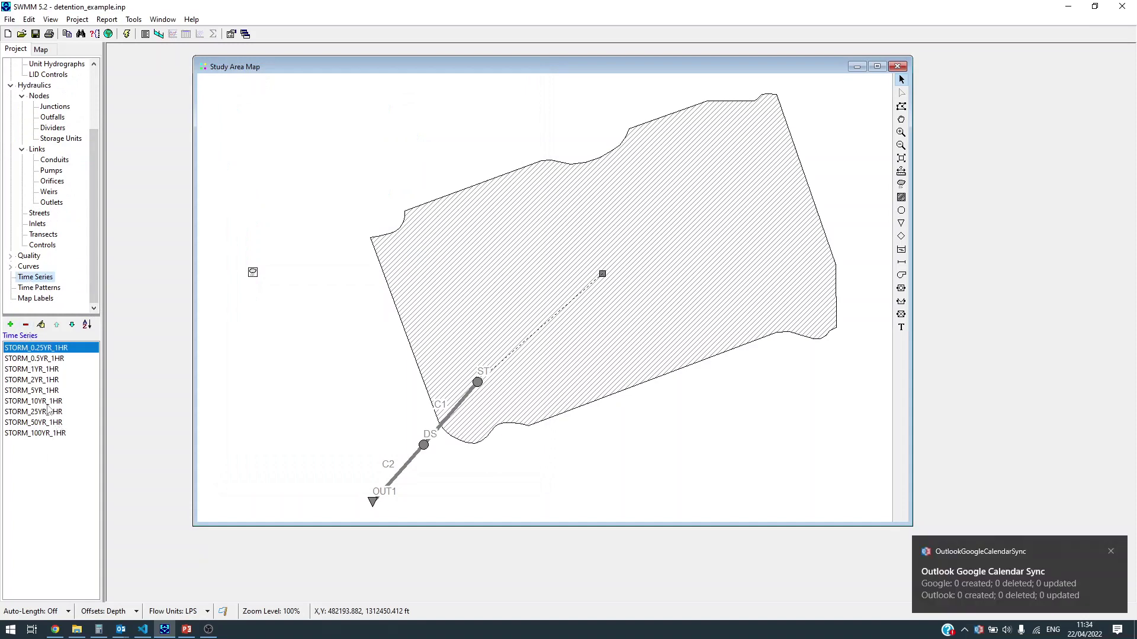
pyautogui.doubleClick(253, 272)
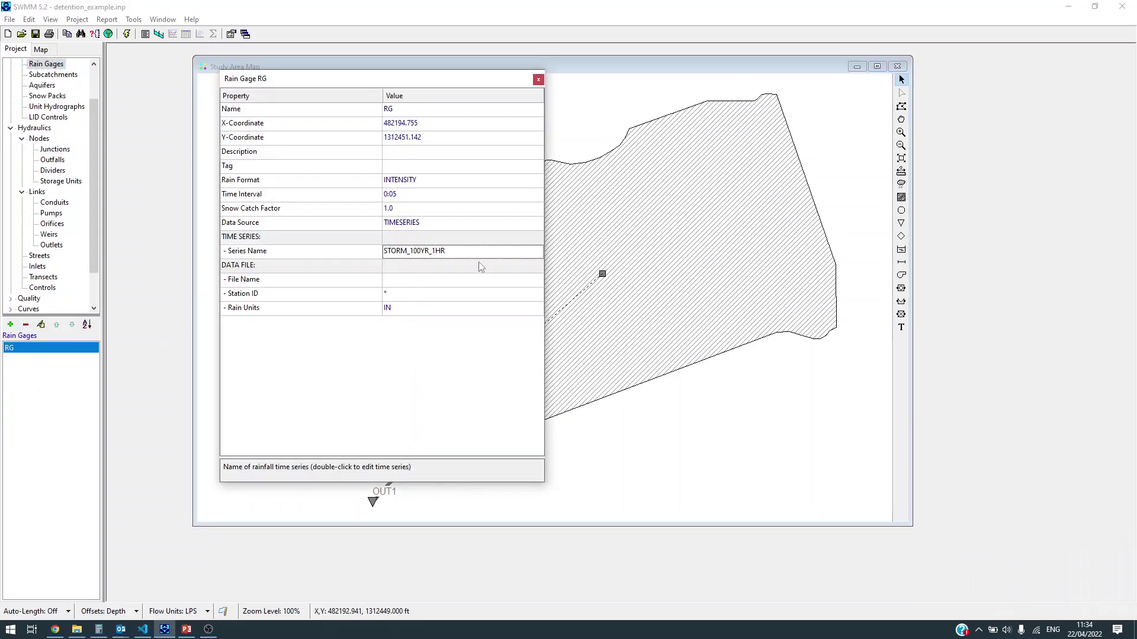
pyautogui.click(479, 254)
pyautogui.click(537, 252)
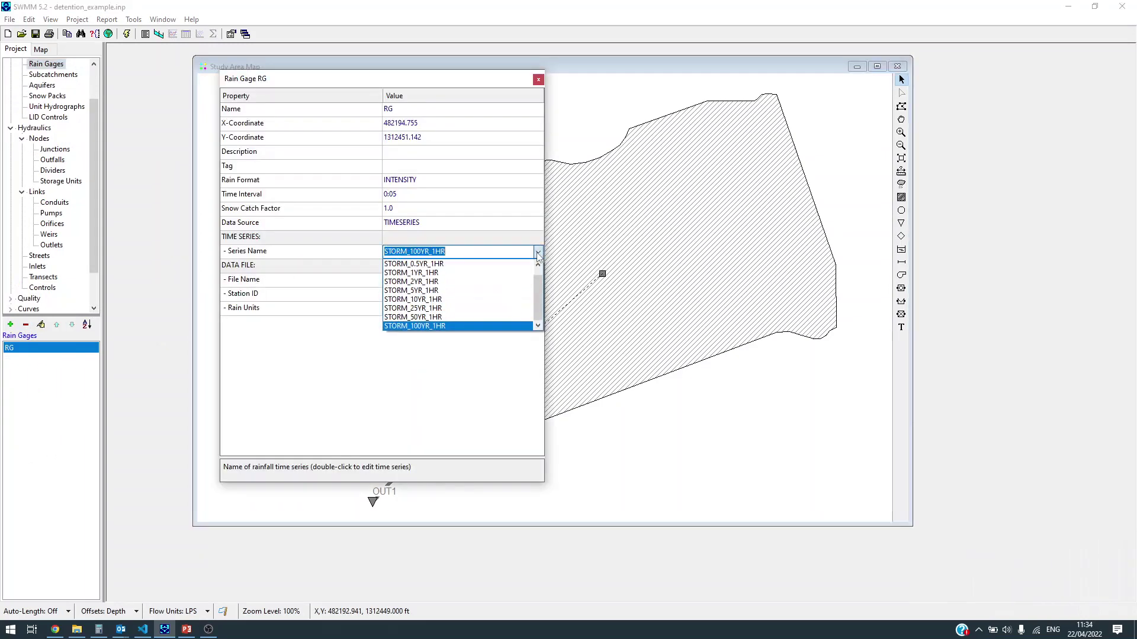
pyautogui.click(403, 303)
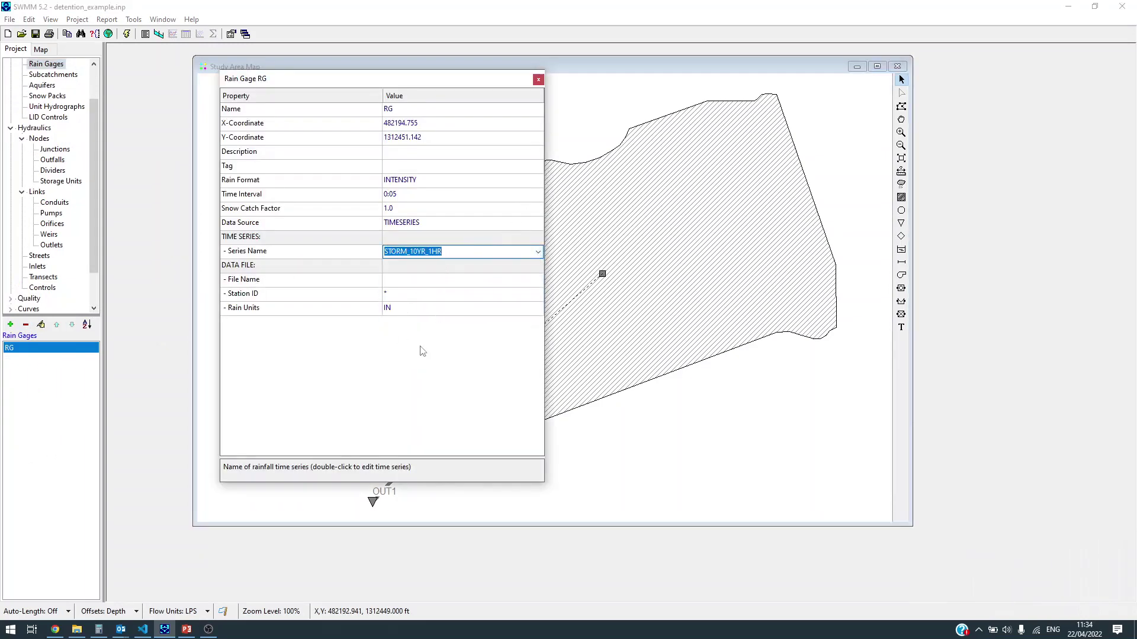
pyautogui.click(537, 79)
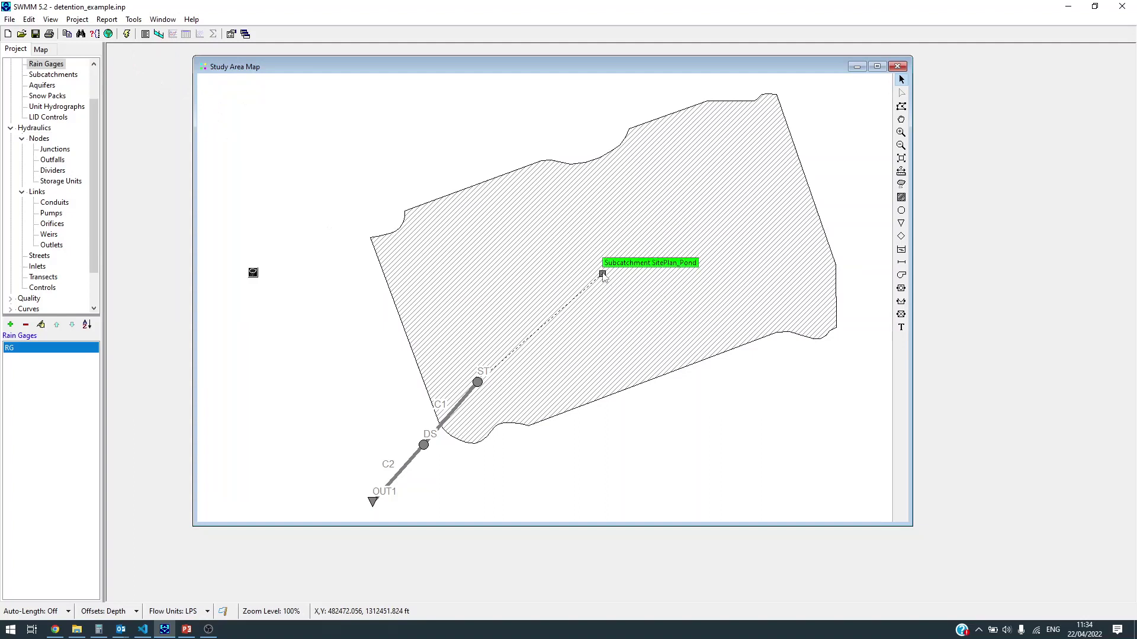
# - Run the simulation and view SitePlan_Pond's precipitation time series graph
pyautogui.click(126, 33)
pyautogui.click(569, 362)
pyautogui.click(603, 278)
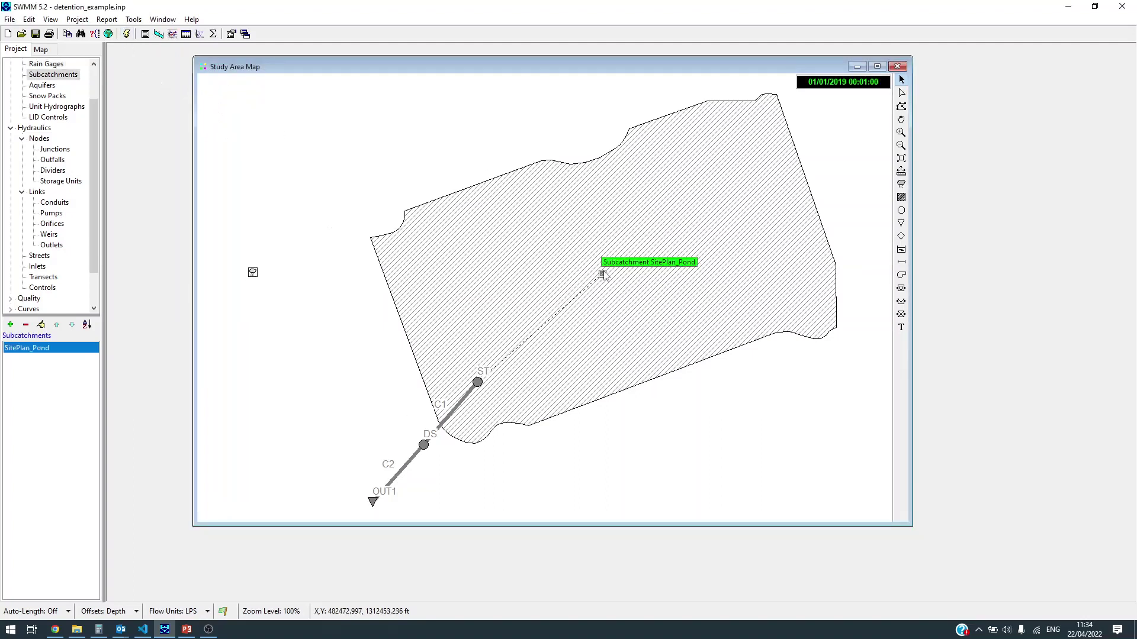
pyautogui.click(171, 34)
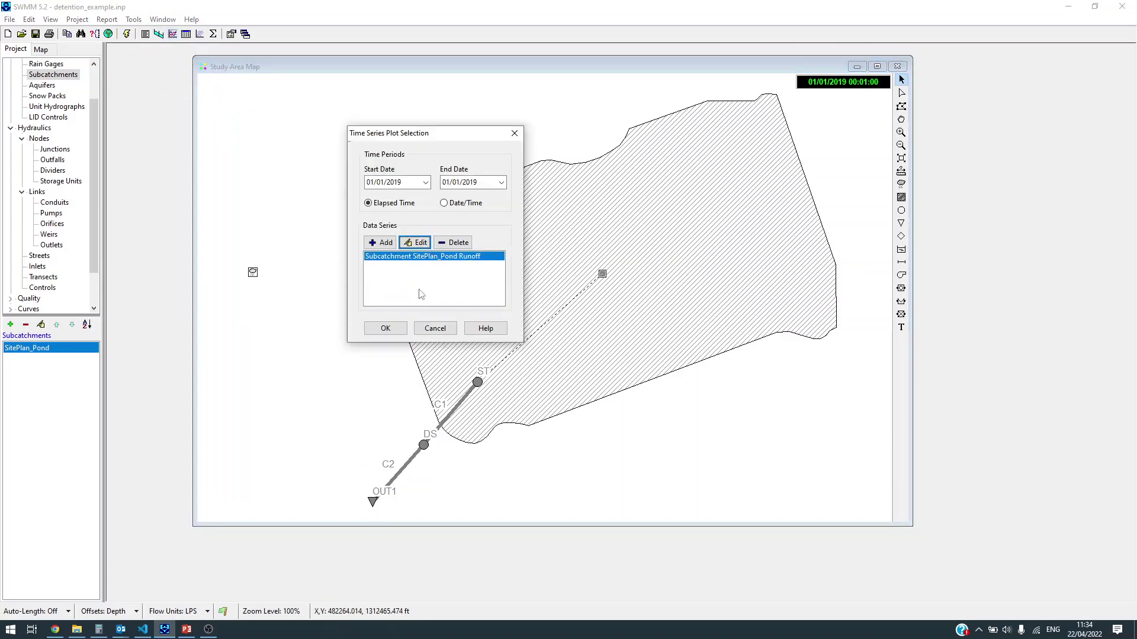
pyautogui.click(452, 243)
pyautogui.click(380, 244)
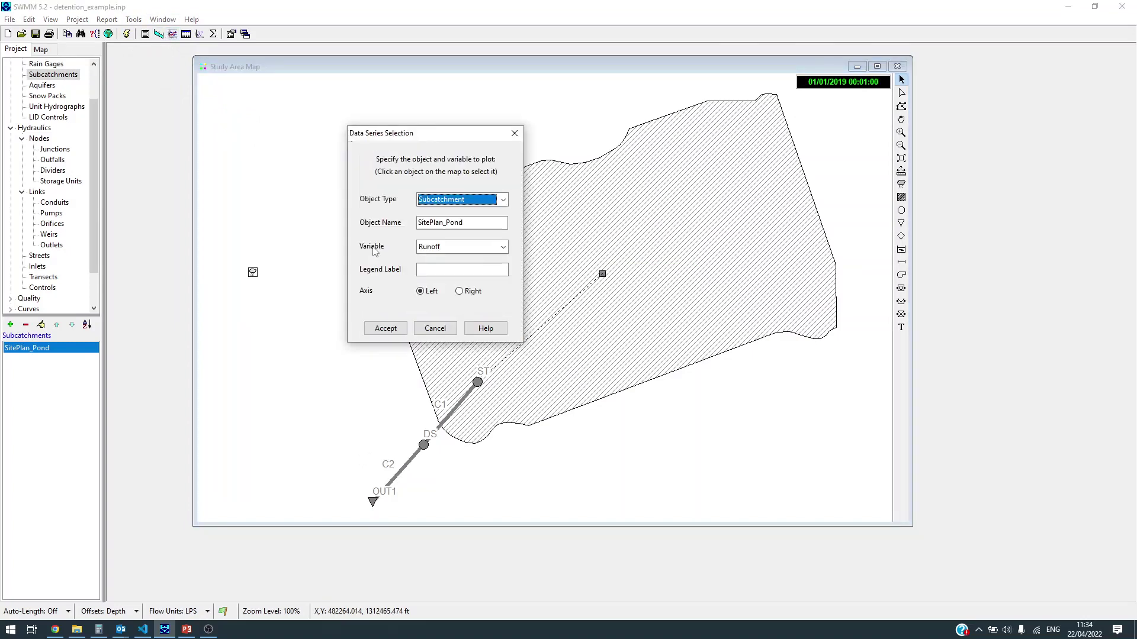
pyautogui.click(445, 247)
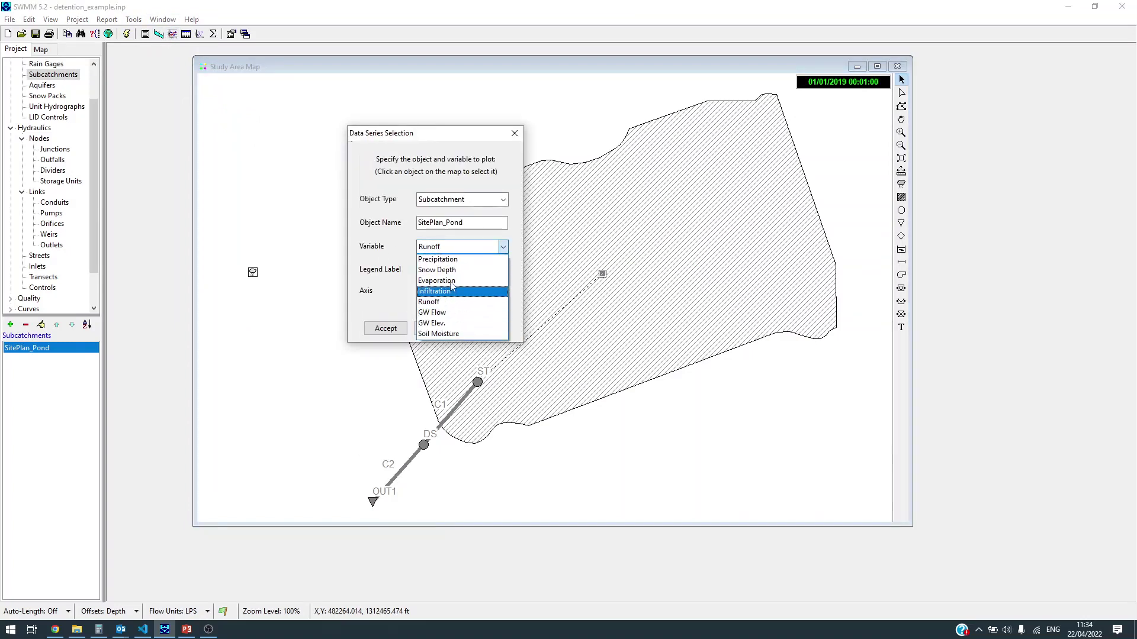
pyautogui.click(438, 260)
pyautogui.click(403, 329)
pyautogui.click(405, 330)
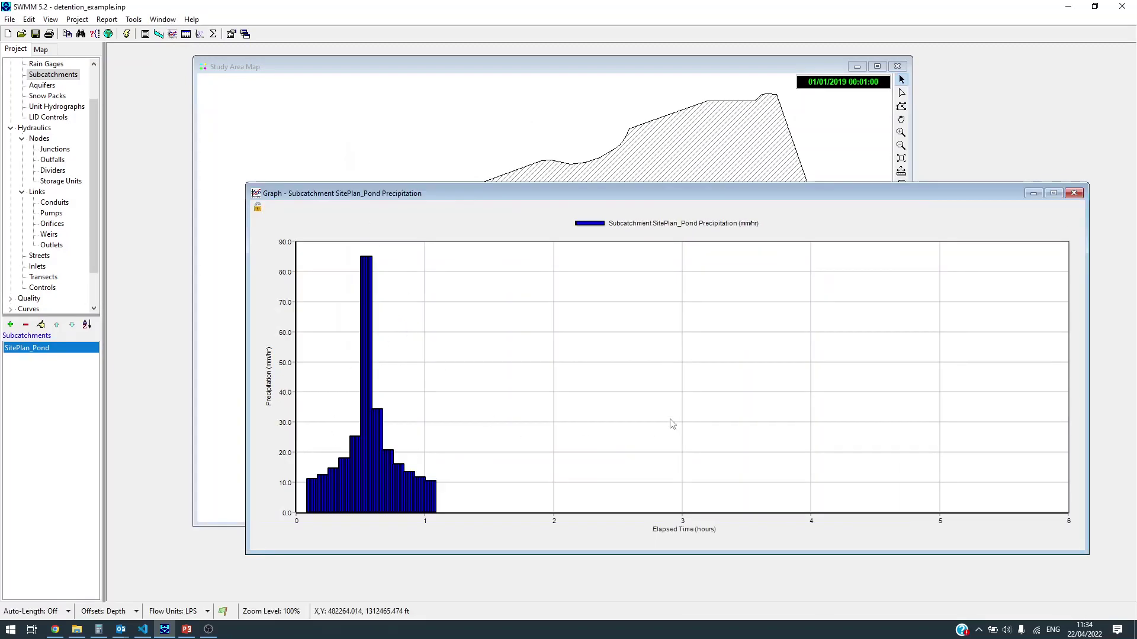
pyautogui.click(1073, 193)
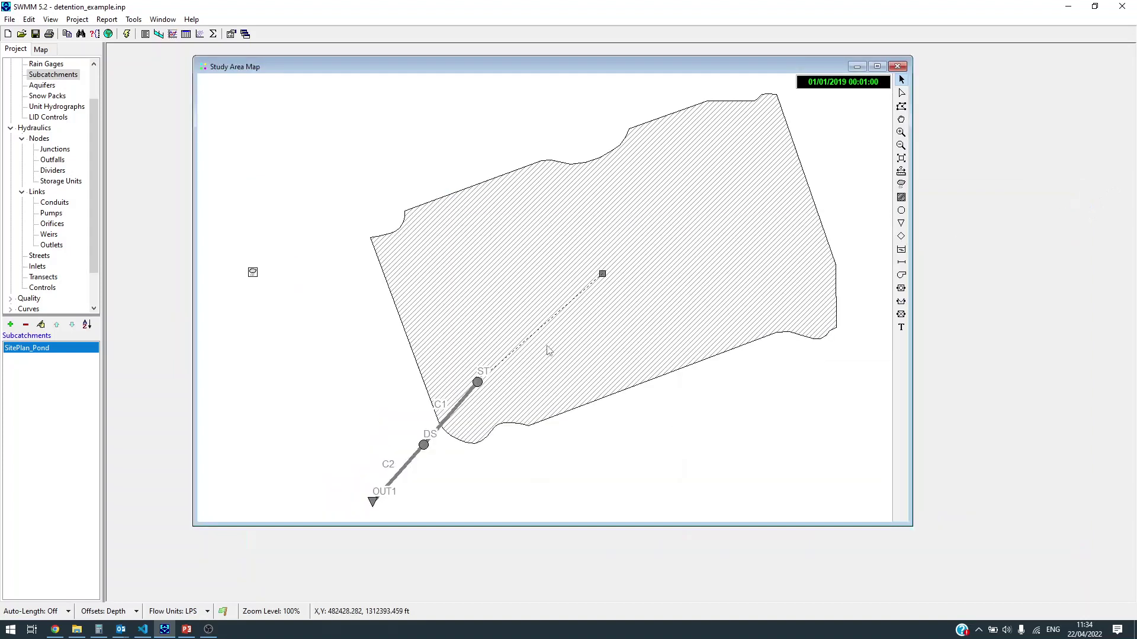
# - Plot conduit C2's flow and arrange the graph beside the study area map
pyautogui.click(401, 467)
pyautogui.click(173, 34)
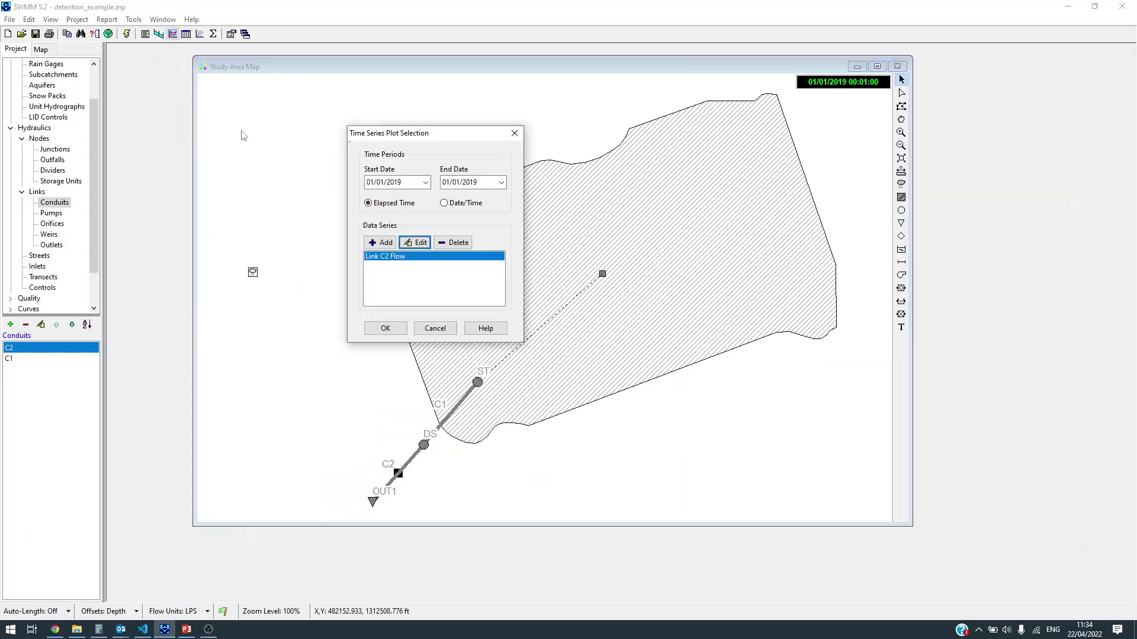
pyautogui.click(384, 329)
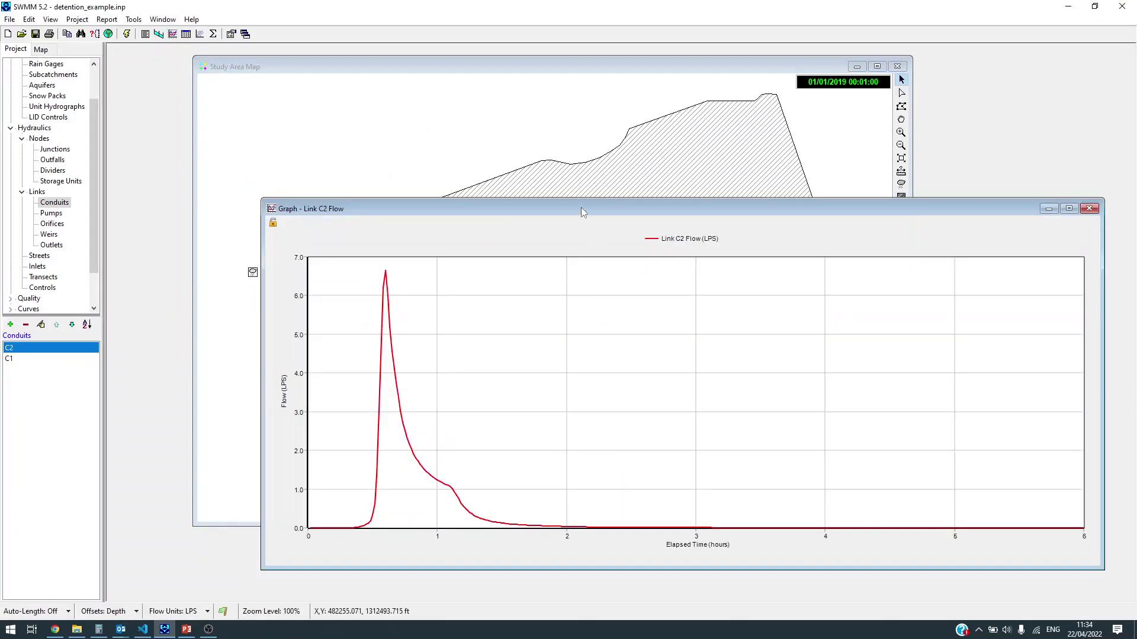
pyautogui.moveTo(580, 206); pyautogui.dragTo(432, 55)
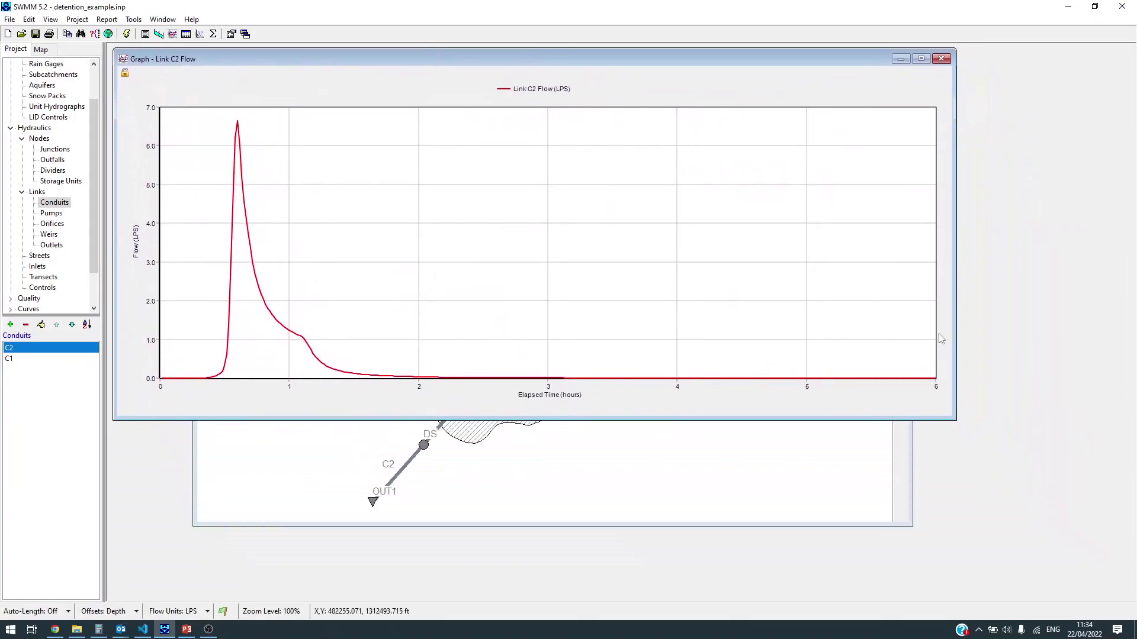
pyautogui.moveTo(956, 422); pyautogui.dragTo(587, 312)
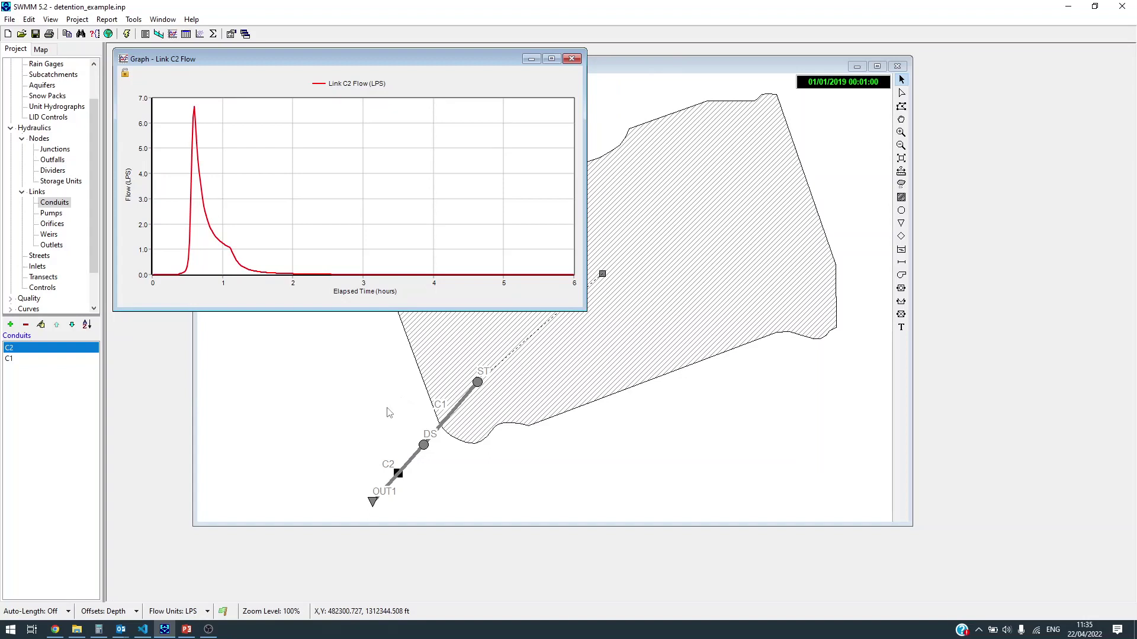
pyautogui.moveTo(642, 63); pyautogui.dragTo(851, 60)
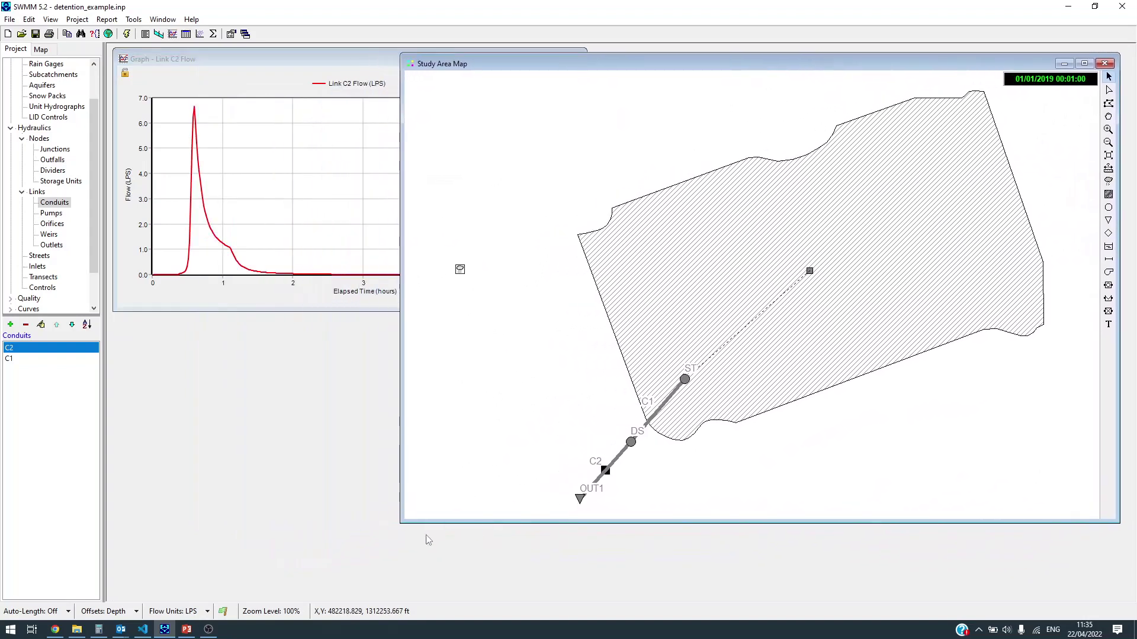
pyautogui.moveTo(400, 526); pyautogui.dragTo(590, 531)
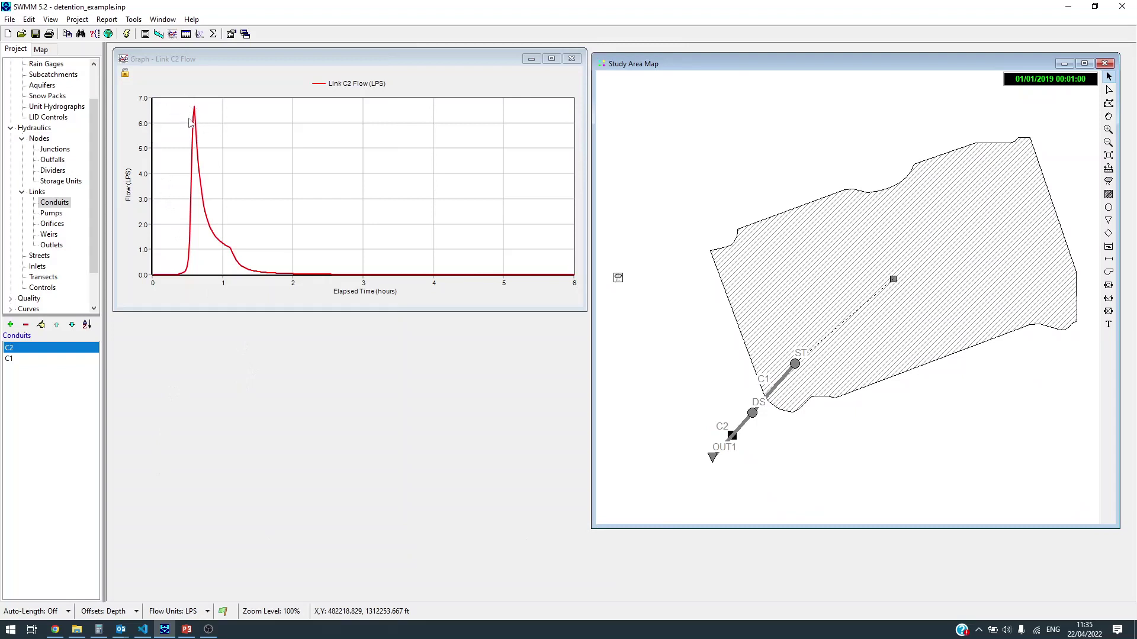
# - Generate a summary statistics report of peak flow in link C2
pyautogui.click(133, 20)
pyautogui.moveTo(107, 19)
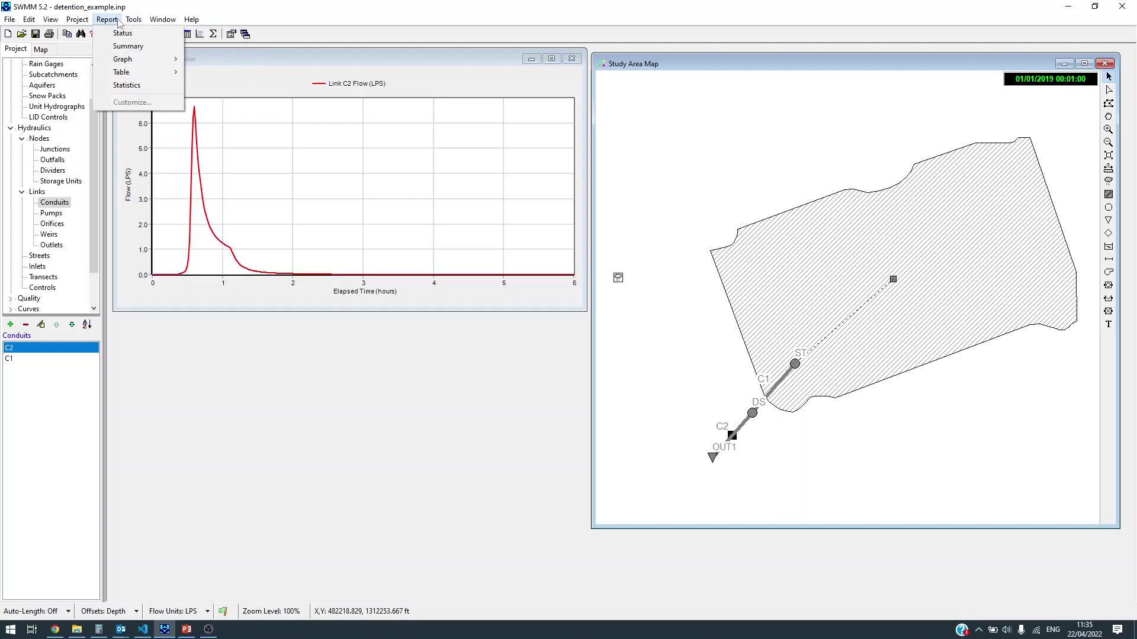
pyautogui.click(133, 86)
pyautogui.moveTo(588, 201); pyautogui.dragTo(419, 178)
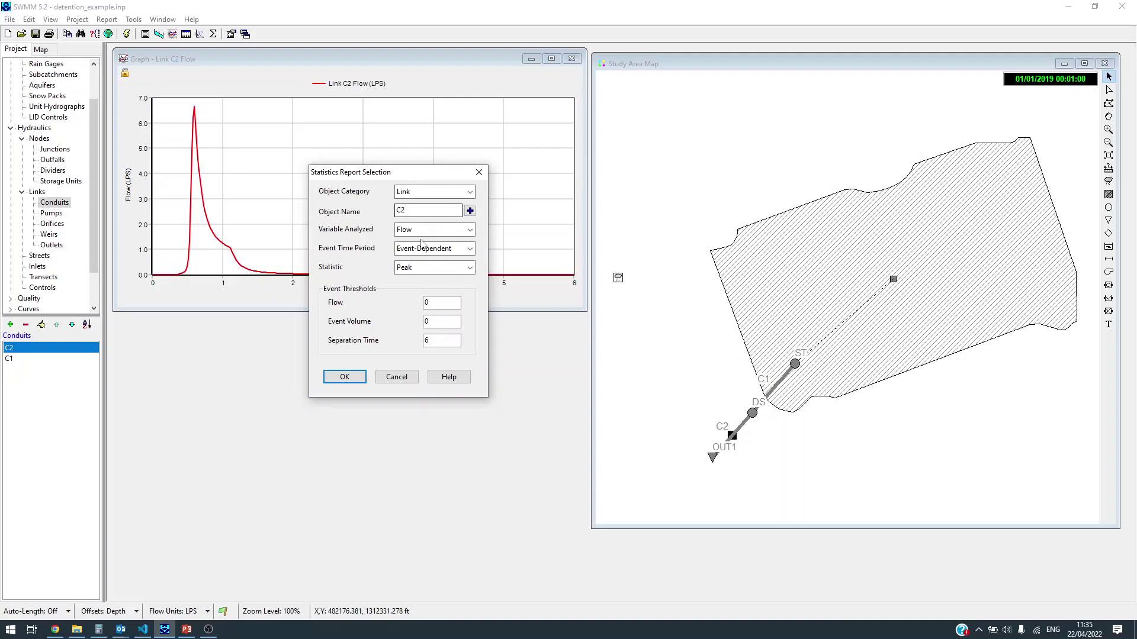
pyautogui.click(345, 377)
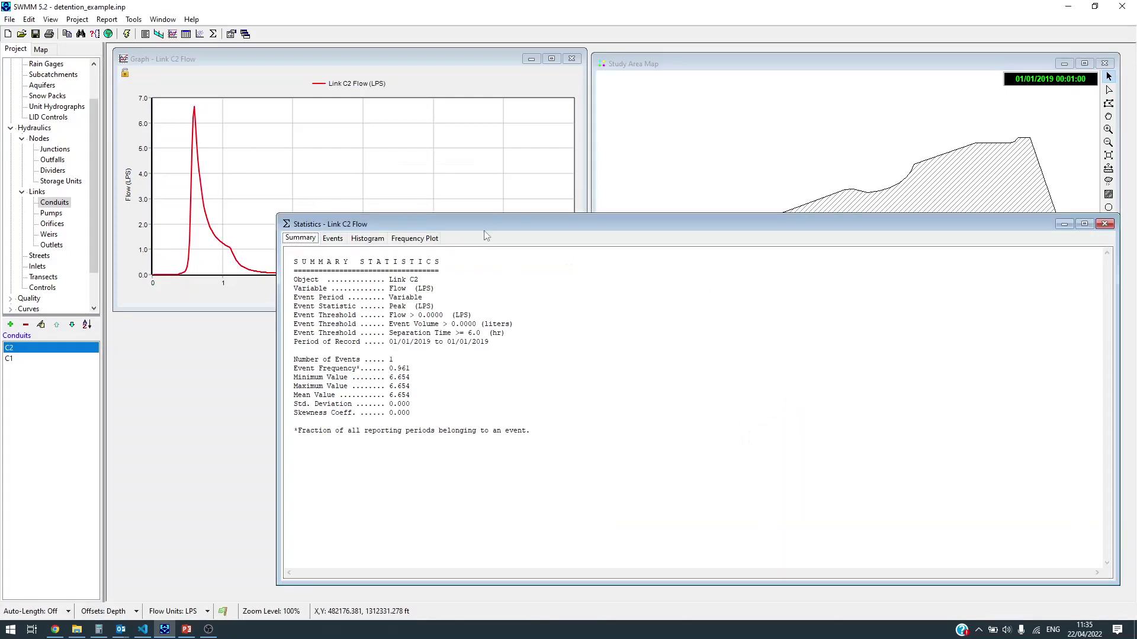
# - Reposition and resize the Statistics - Link C2 Flow window, highlighting the 6.654 LPS peak
pyautogui.moveTo(699, 248); pyautogui.dragTo(258, 254)
pyautogui.moveTo(165, 403); pyautogui.dragTo(208, 403)
pyautogui.moveTo(228, 249); pyautogui.dragTo(277, 251)
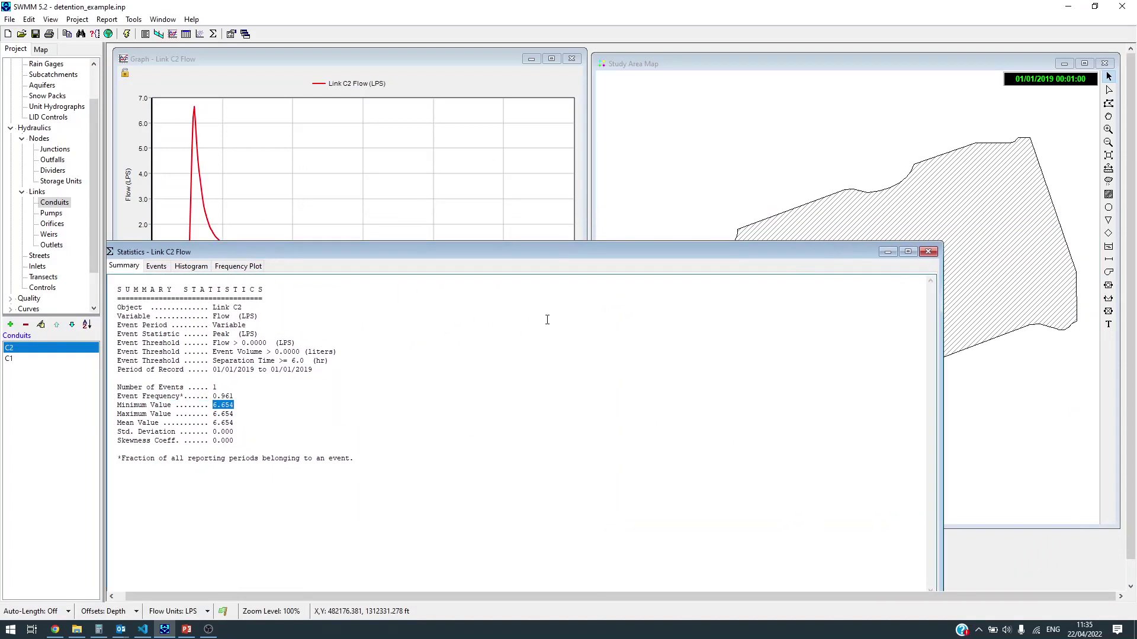
pyautogui.moveTo(555, 261); pyautogui.dragTo(555, 183)
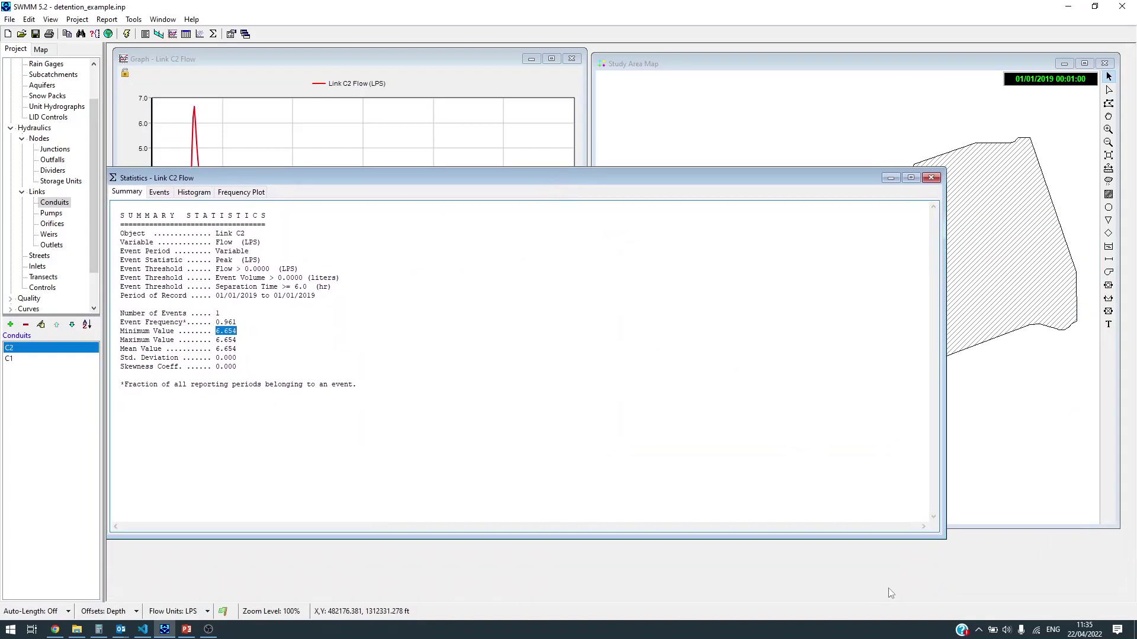
pyautogui.moveTo(943, 537); pyautogui.dragTo(396, 579)
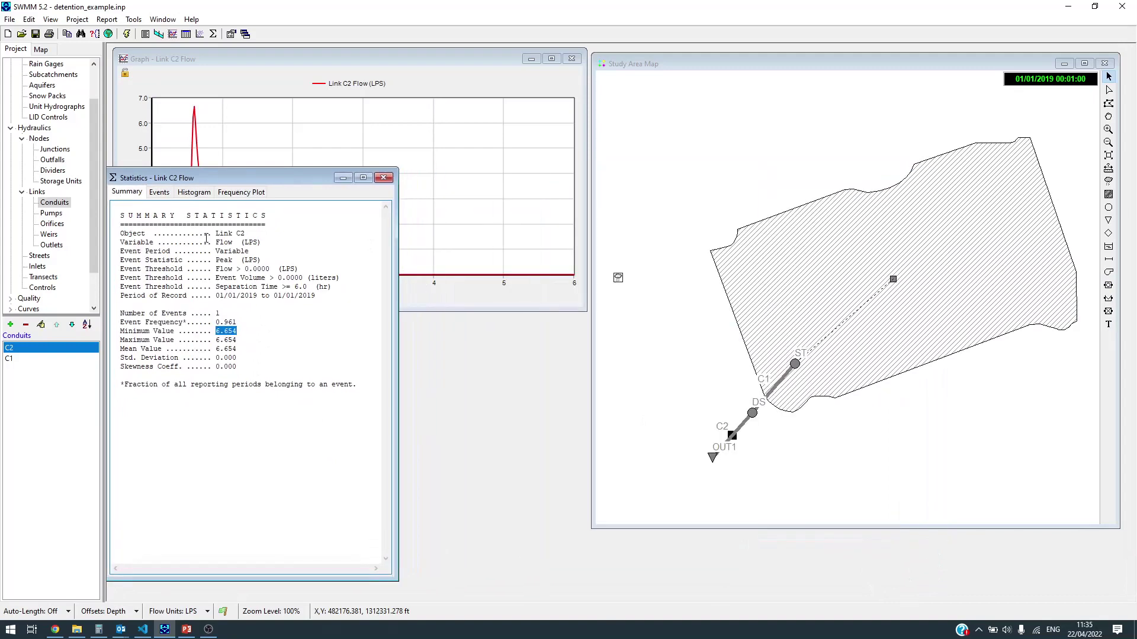
pyautogui.moveTo(210, 181); pyautogui.dragTo(257, 191)
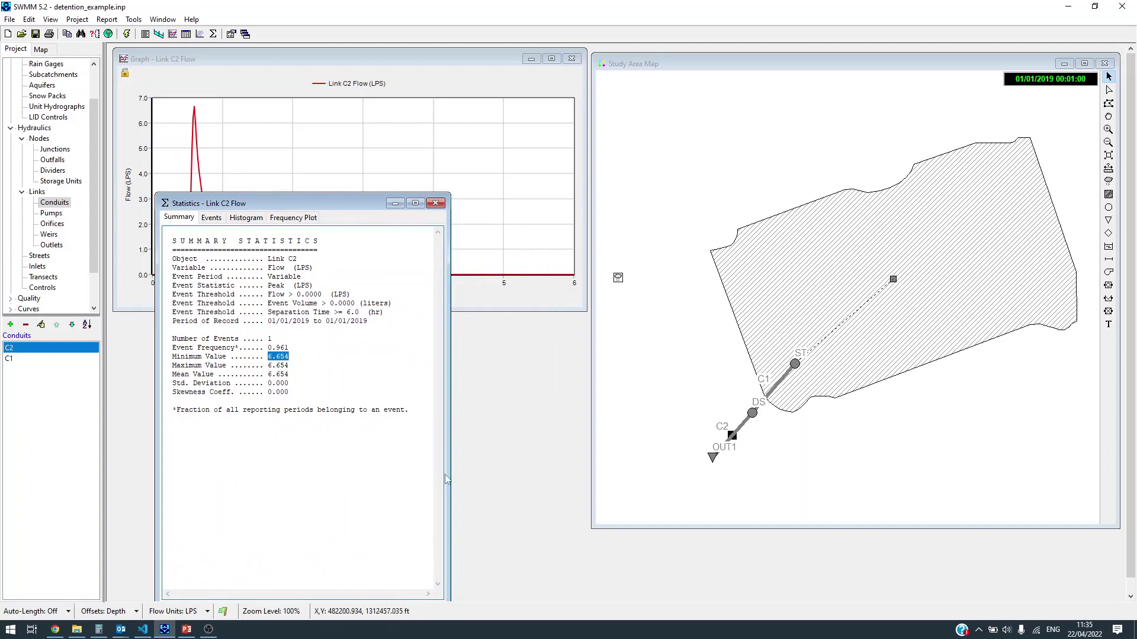
# - Dock the statistics report directly beneath the C2 flow graph
pyautogui.click(452, 196)
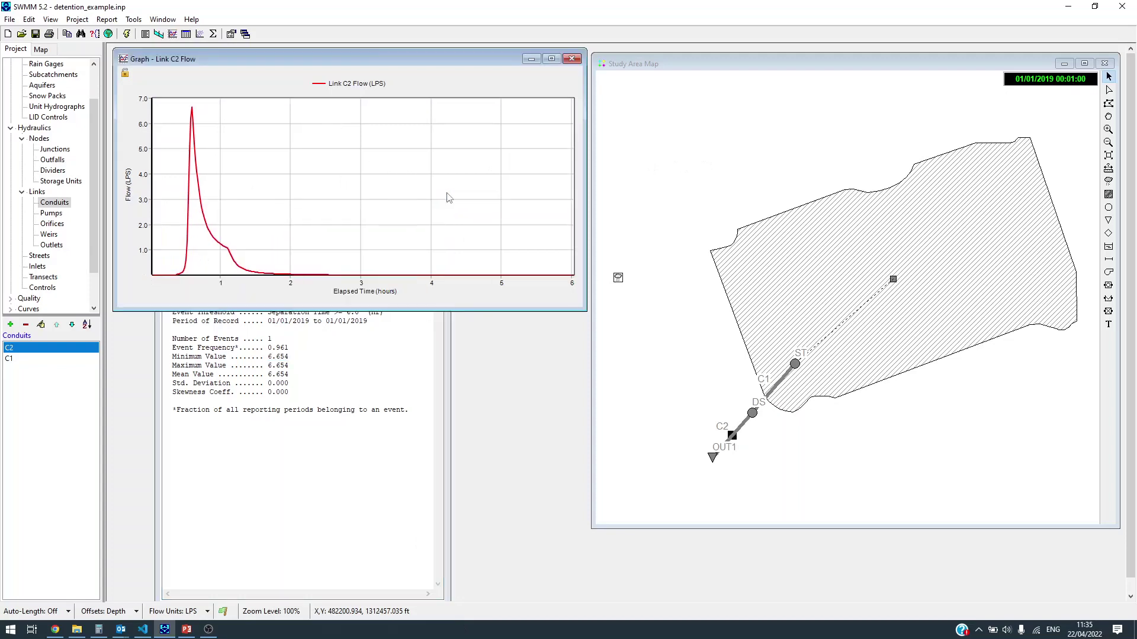
pyautogui.click(381, 385)
pyautogui.moveTo(444, 193); pyautogui.dragTo(442, 402)
pyautogui.moveTo(339, 413); pyautogui.dragTo(296, 323)
pyautogui.moveTo(396, 517); pyautogui.dragTo(422, 581)
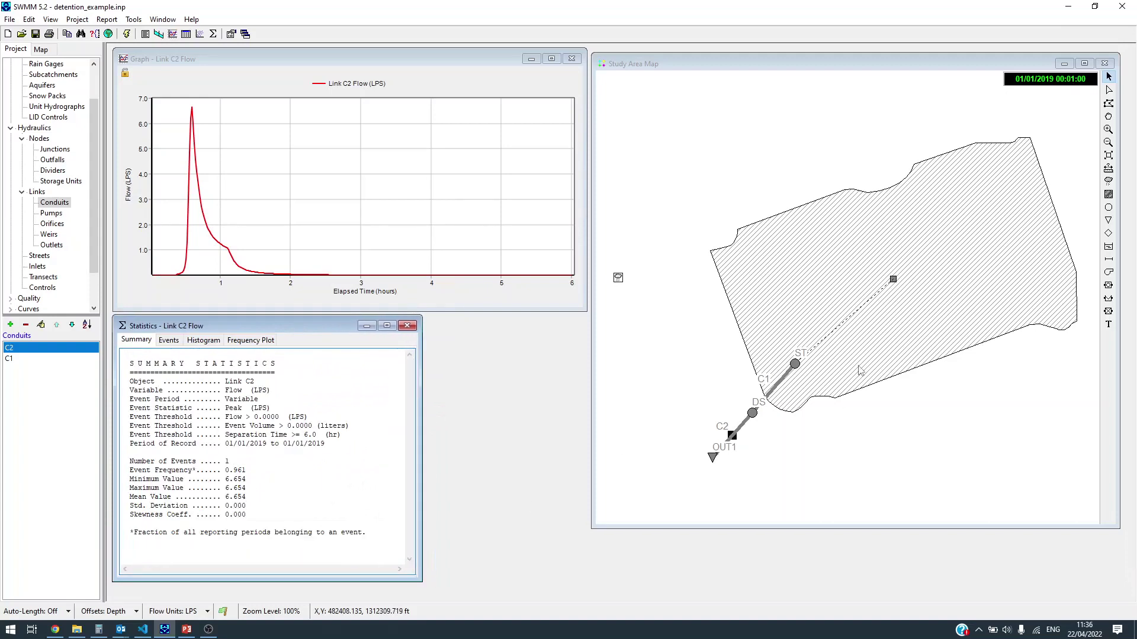
# - Change SitePlan_Pond's % Imperv from 10 to 45
pyautogui.doubleClick(894, 280)
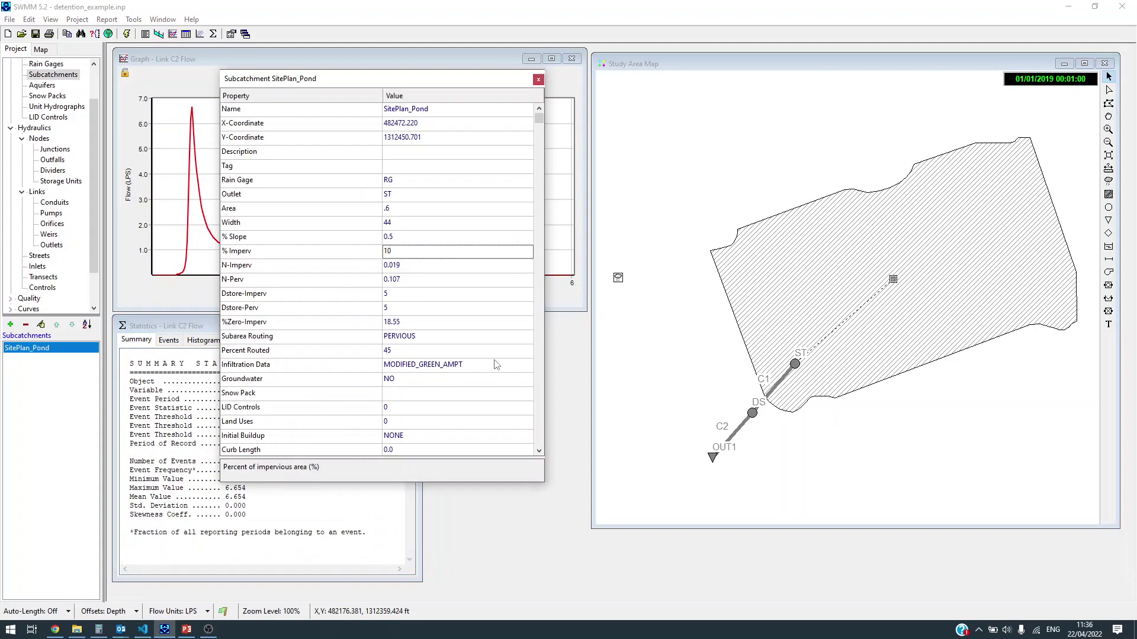
pyautogui.click(420, 255)
pyautogui.write('45')
pyautogui.click(538, 79)
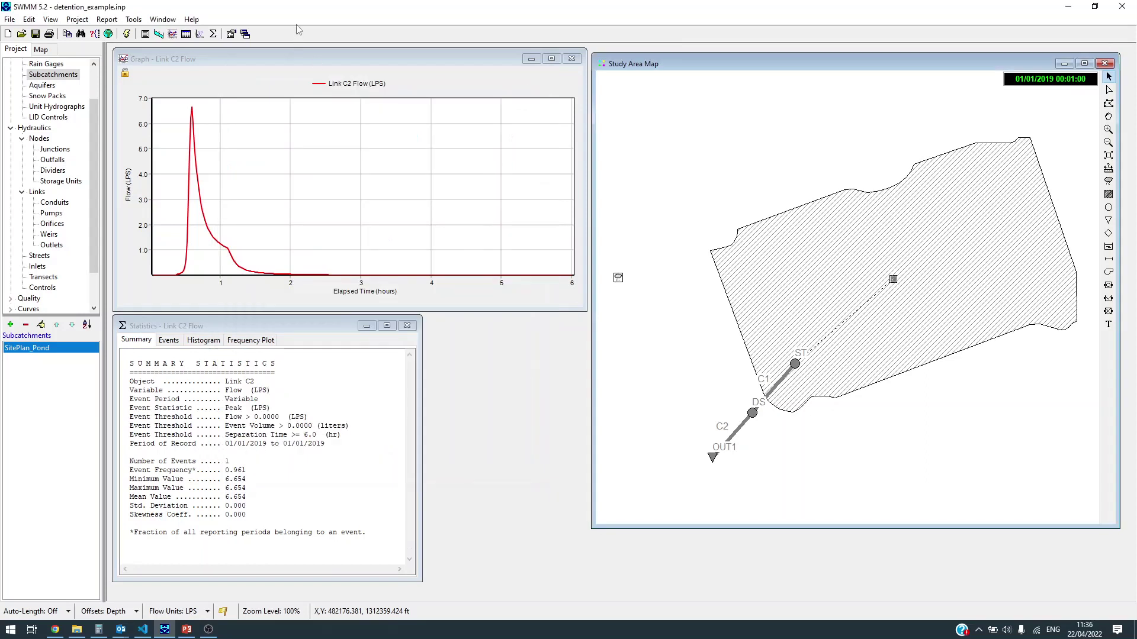
# - Rerun the simulation, check rain gage RG's series, and view the 19.958 LPS peak statistics
pyautogui.click(127, 33)
pyautogui.click(571, 363)
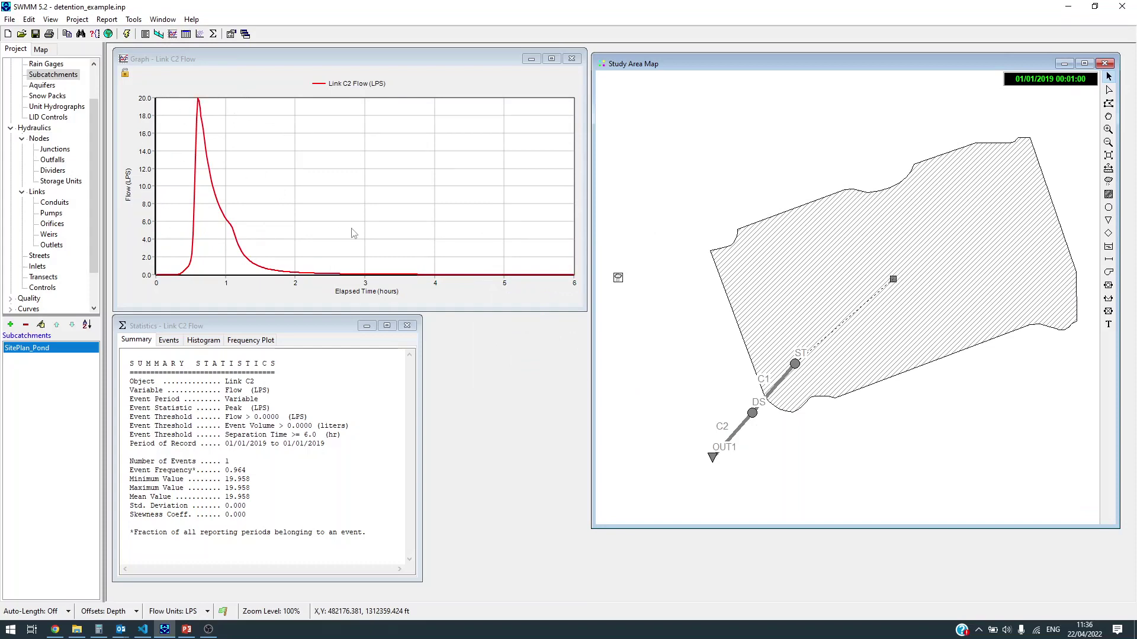
pyautogui.doubleClick(617, 278)
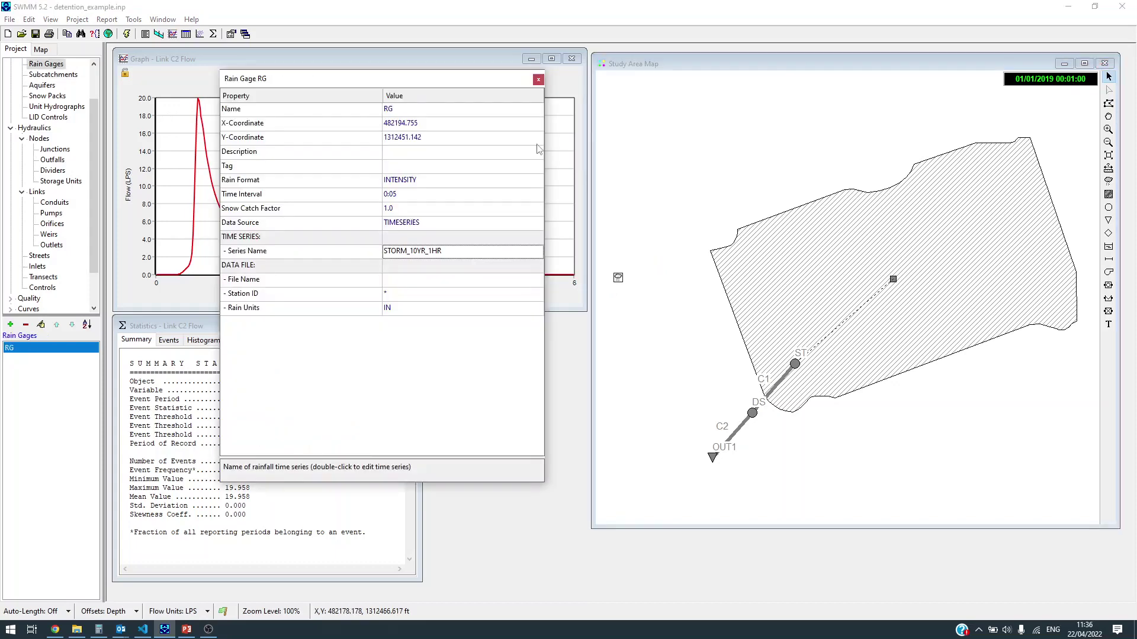
pyautogui.click(539, 79)
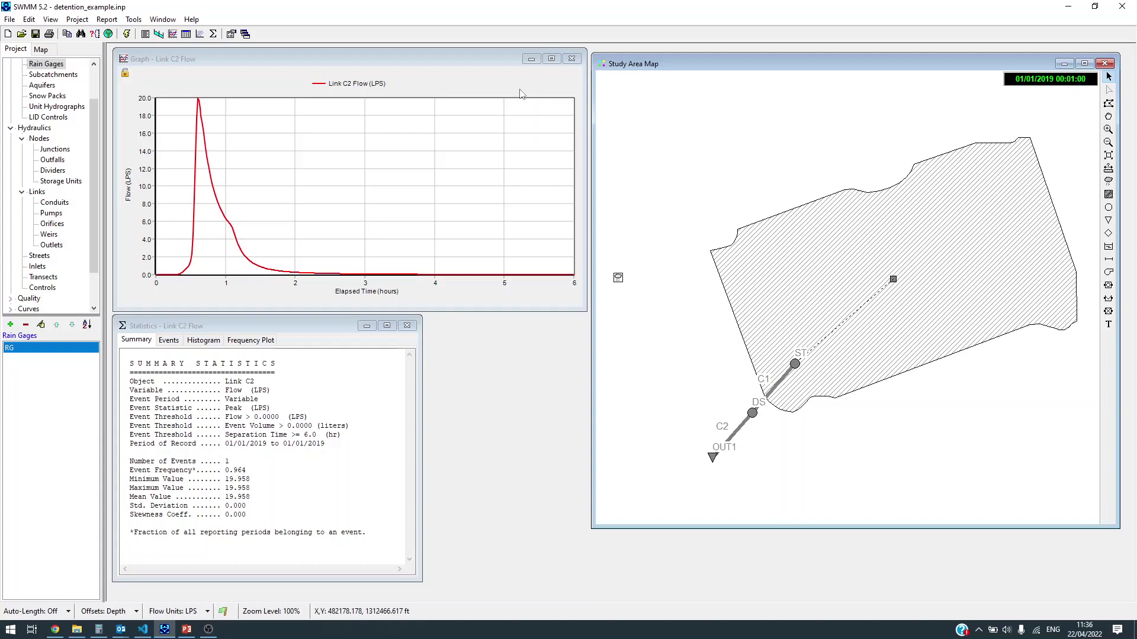
pyautogui.click(269, 483)
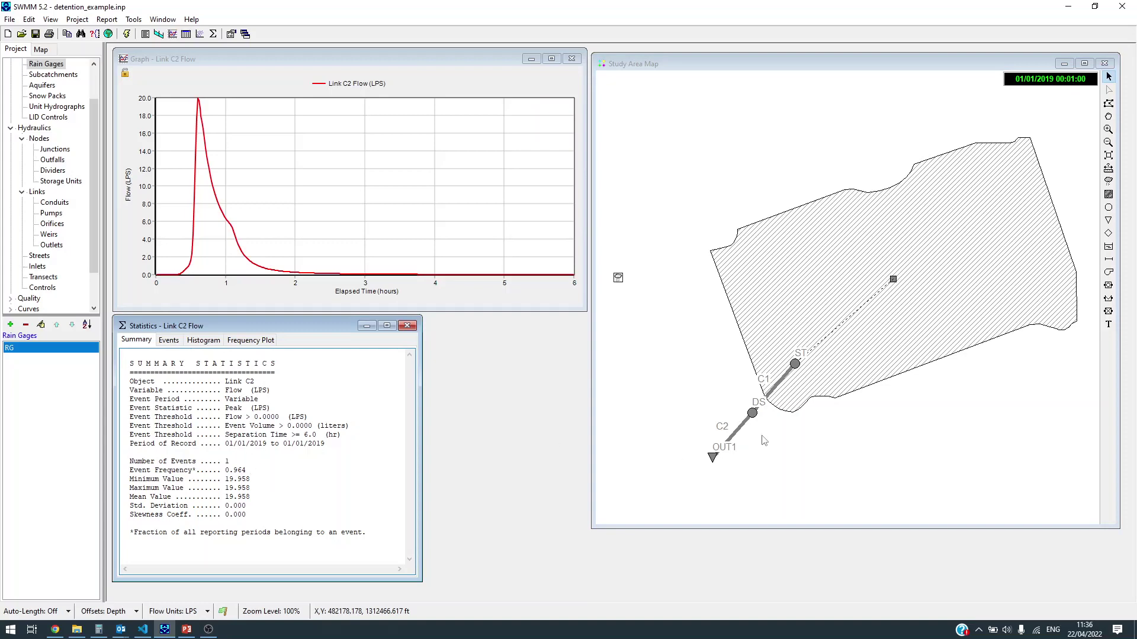
# - Convert node ST into a storage unit
pyautogui.click(796, 367)
pyautogui.rightClick(796, 369)
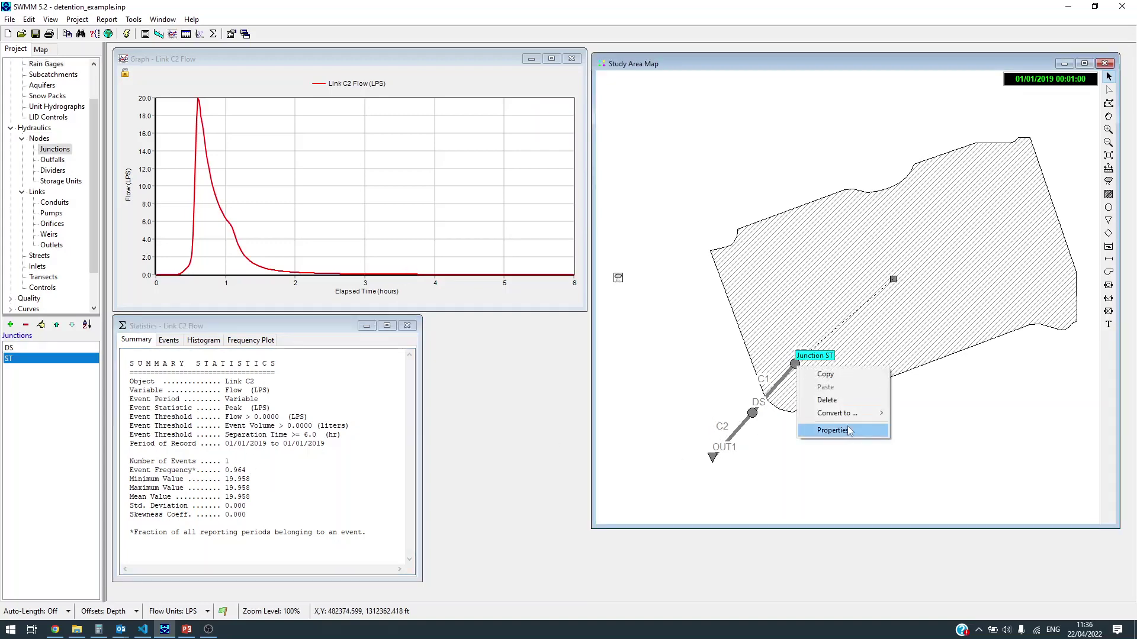
pyautogui.moveTo(882, 413)
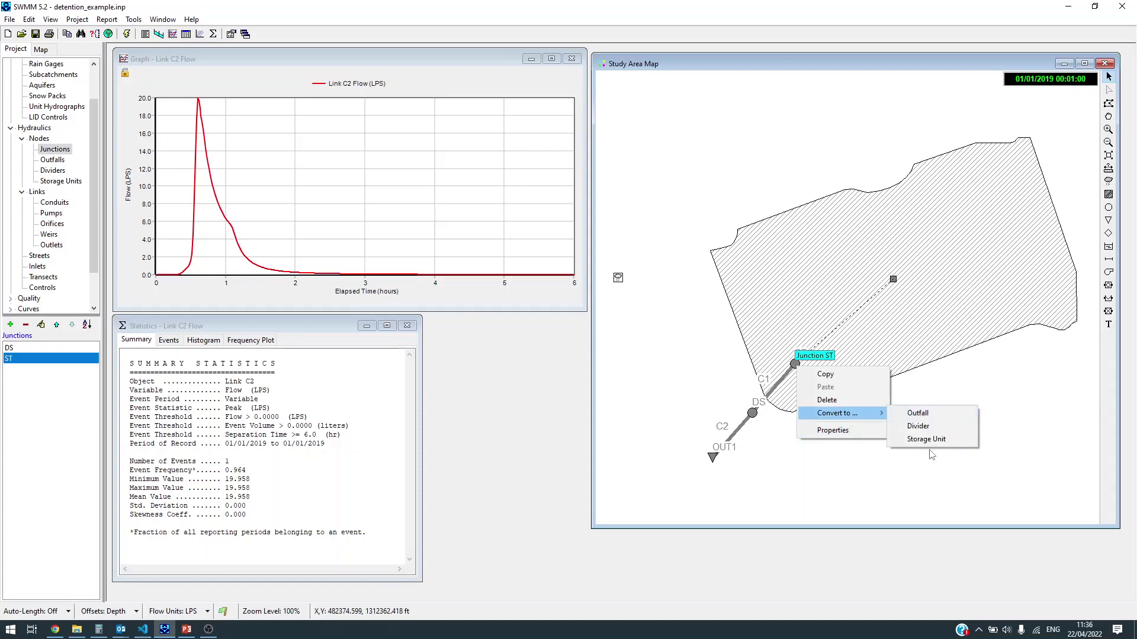
pyautogui.click(927, 440)
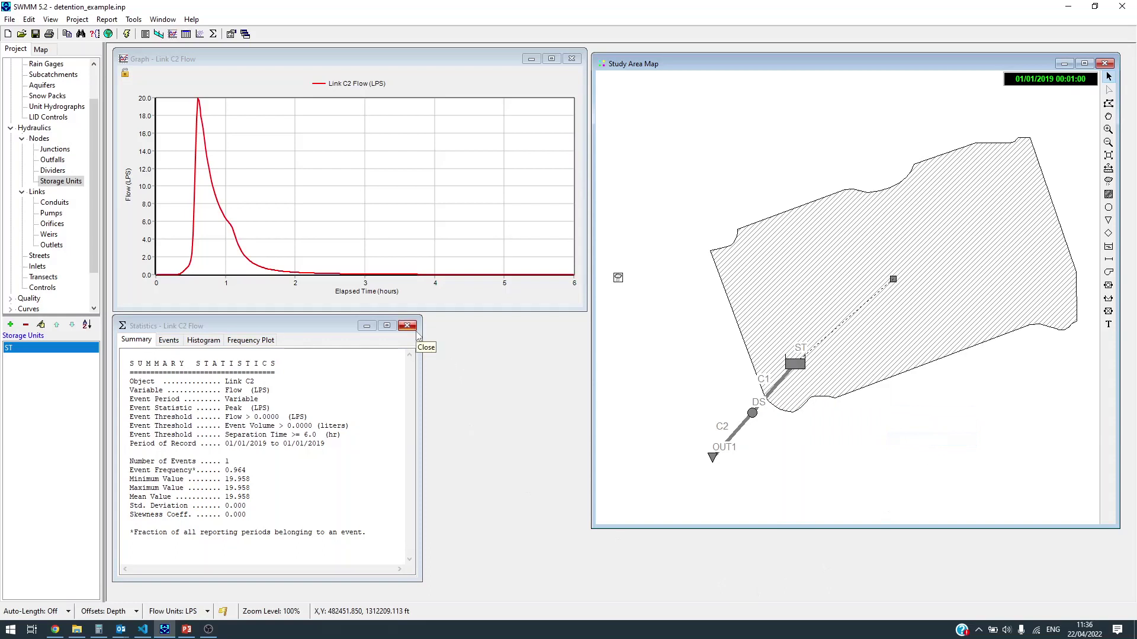
# - Set storage unit ST's functional shape constant (a0) to 20 m²
pyautogui.doubleClick(798, 367)
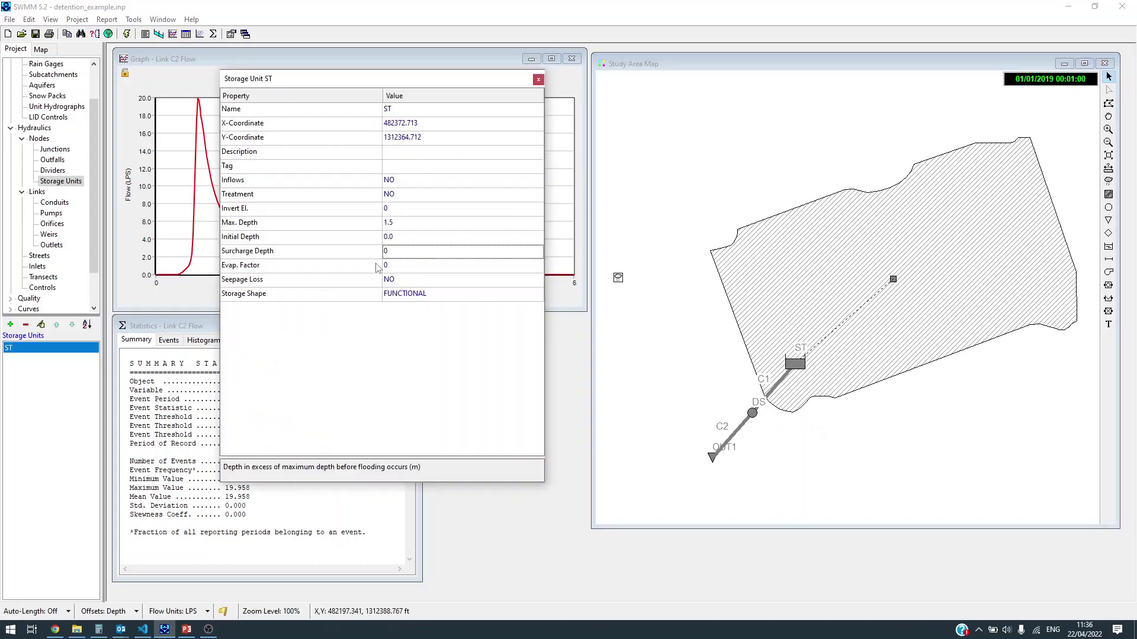
pyautogui.click(418, 299)
pyautogui.click(536, 297)
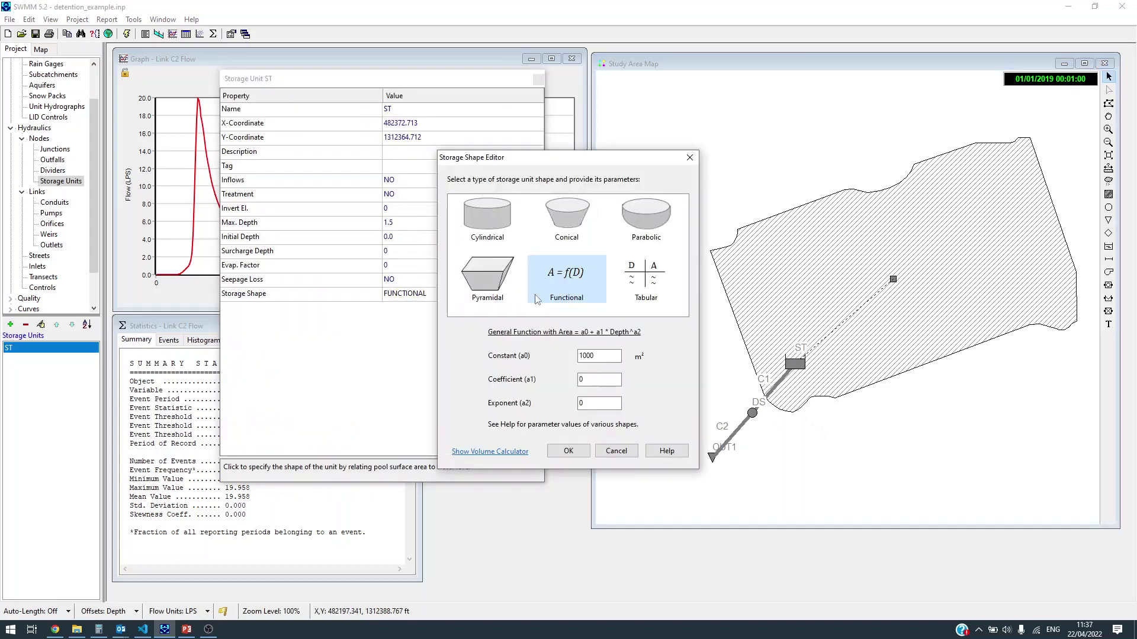
pyautogui.click(608, 355)
pyautogui.moveTo(586, 356); pyautogui.dragTo(541, 358)
pyautogui.write('20')
pyautogui.click(565, 451)
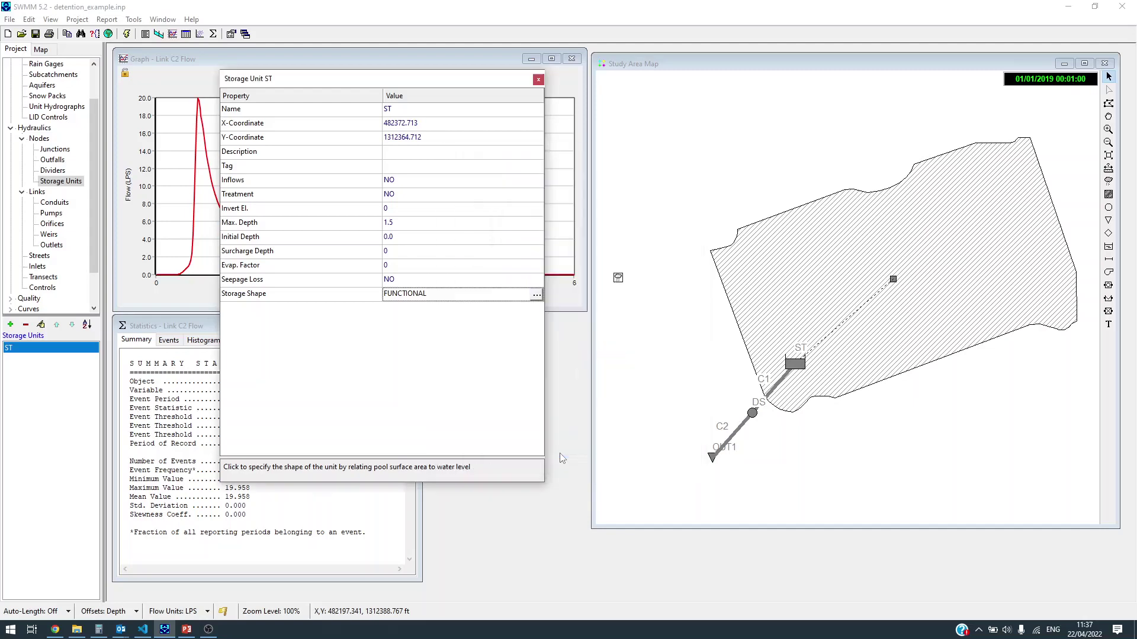
pyautogui.click(538, 80)
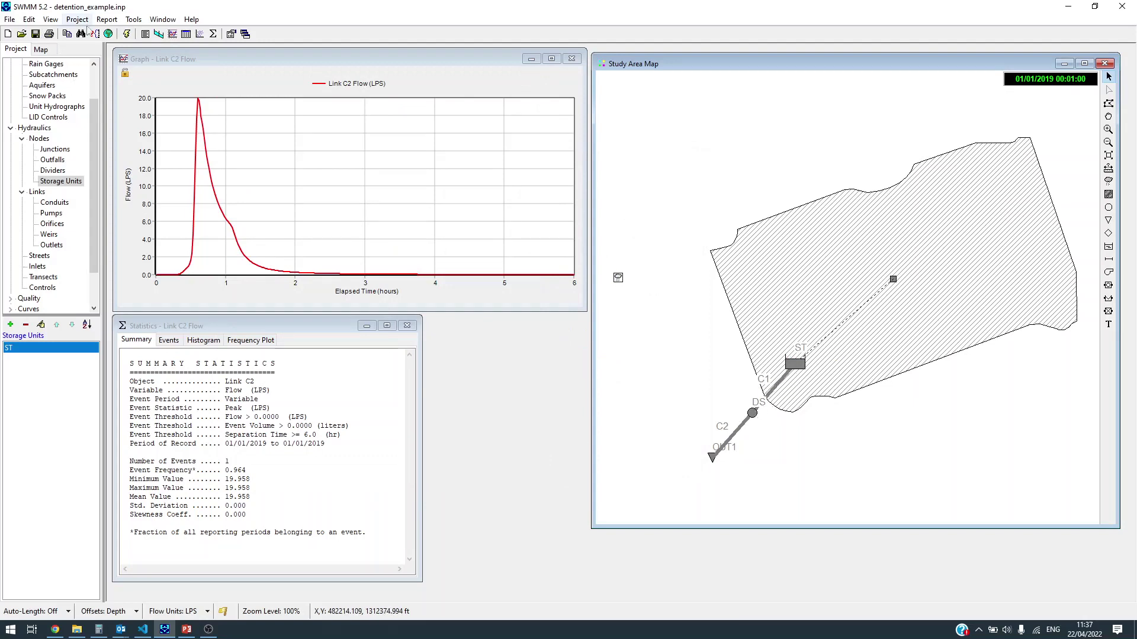
# - Rerun with ST as storage (C2 peak 19.564 LPS) and review ST's depth graph
pyautogui.click(126, 35)
pyautogui.press('Return')
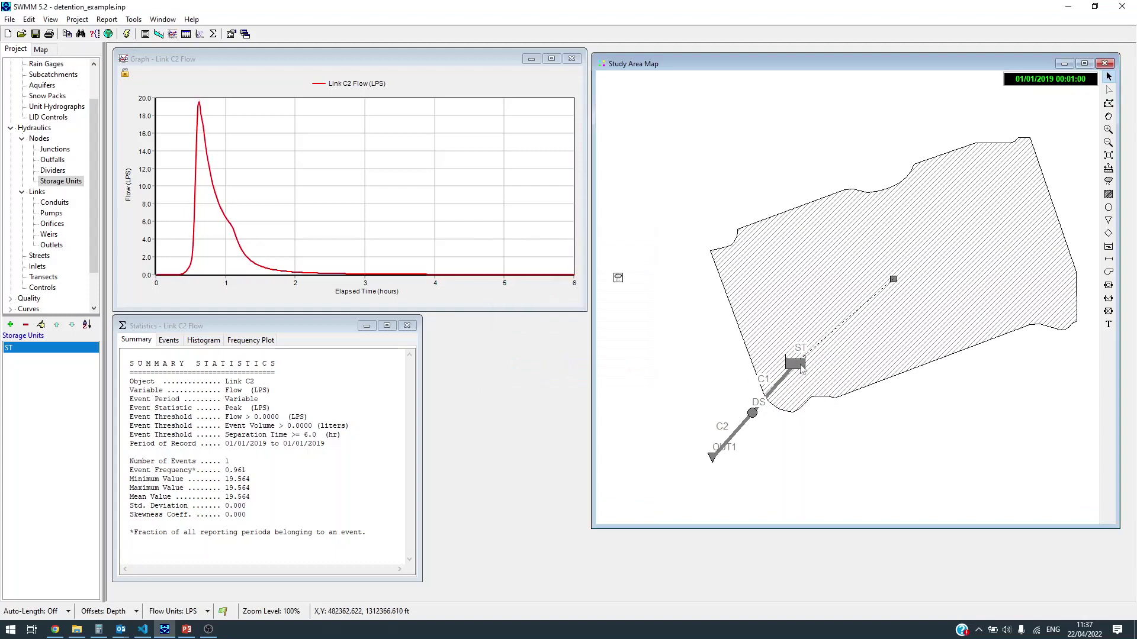
pyautogui.click(171, 34)
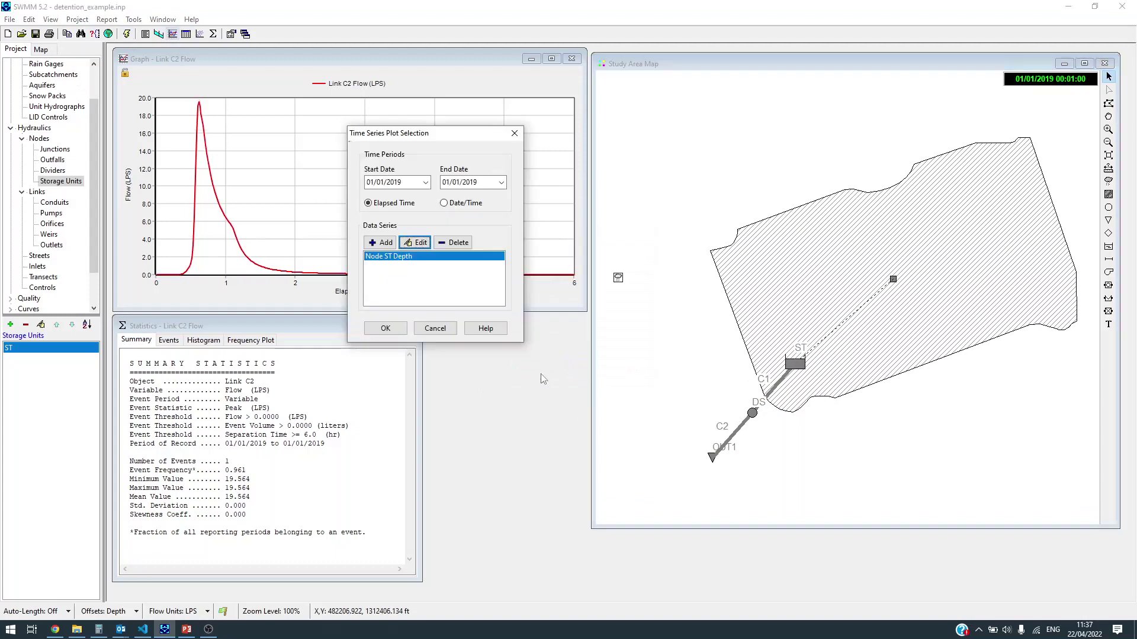
pyautogui.click(386, 329)
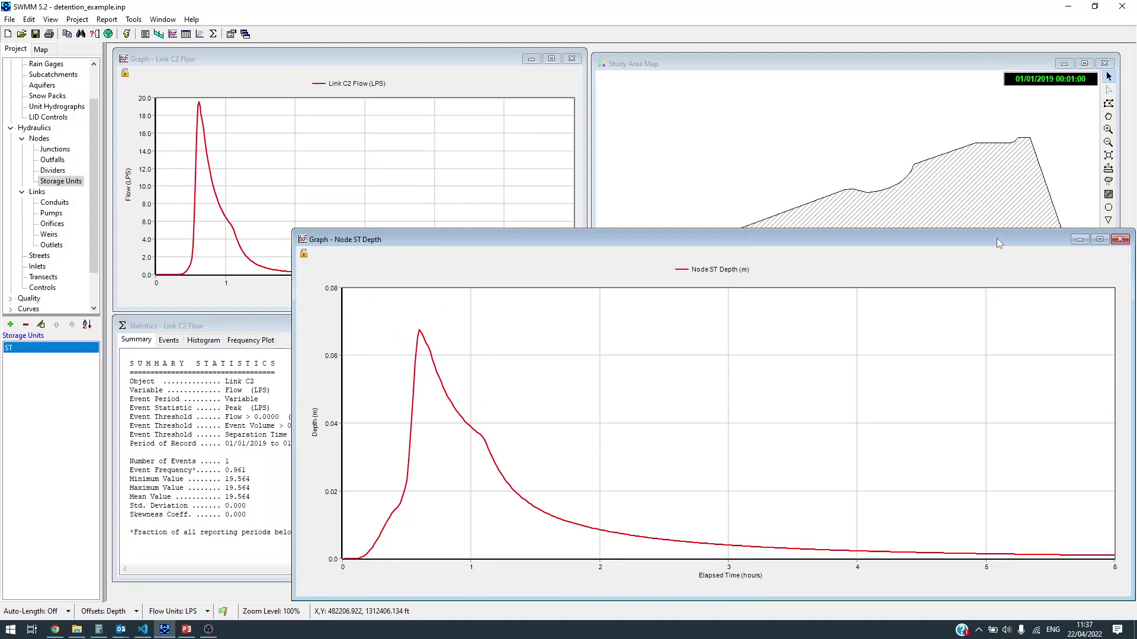
pyautogui.moveTo(987, 244); pyautogui.dragTo(790, 246)
pyautogui.click(922, 242)
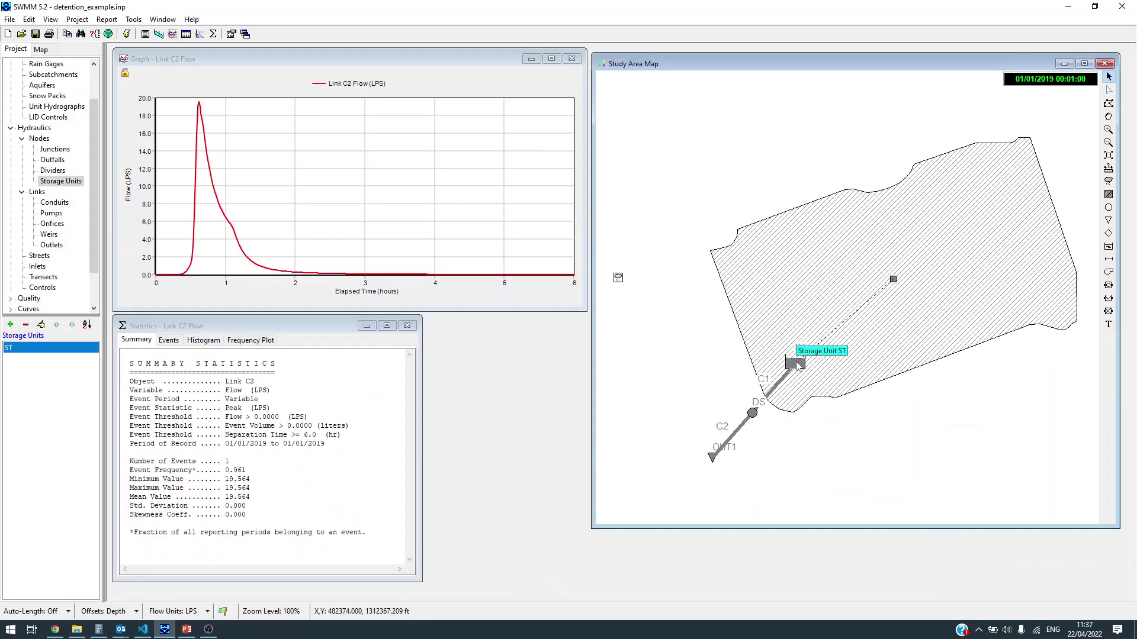
pyautogui.click(158, 33)
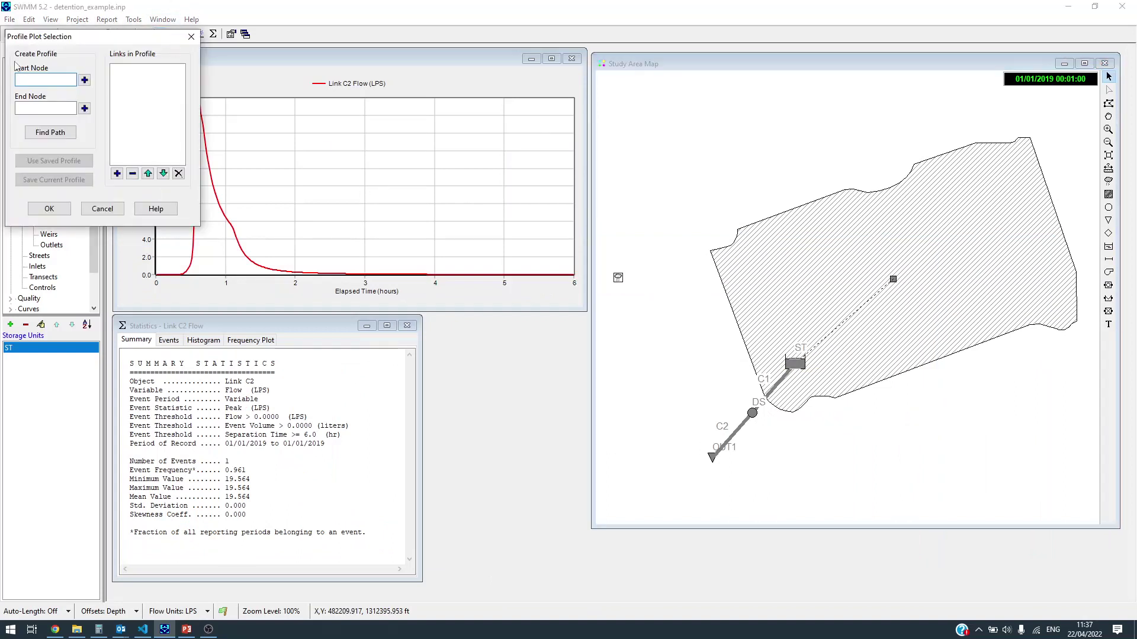
pyautogui.click(85, 80)
pyautogui.click(713, 460)
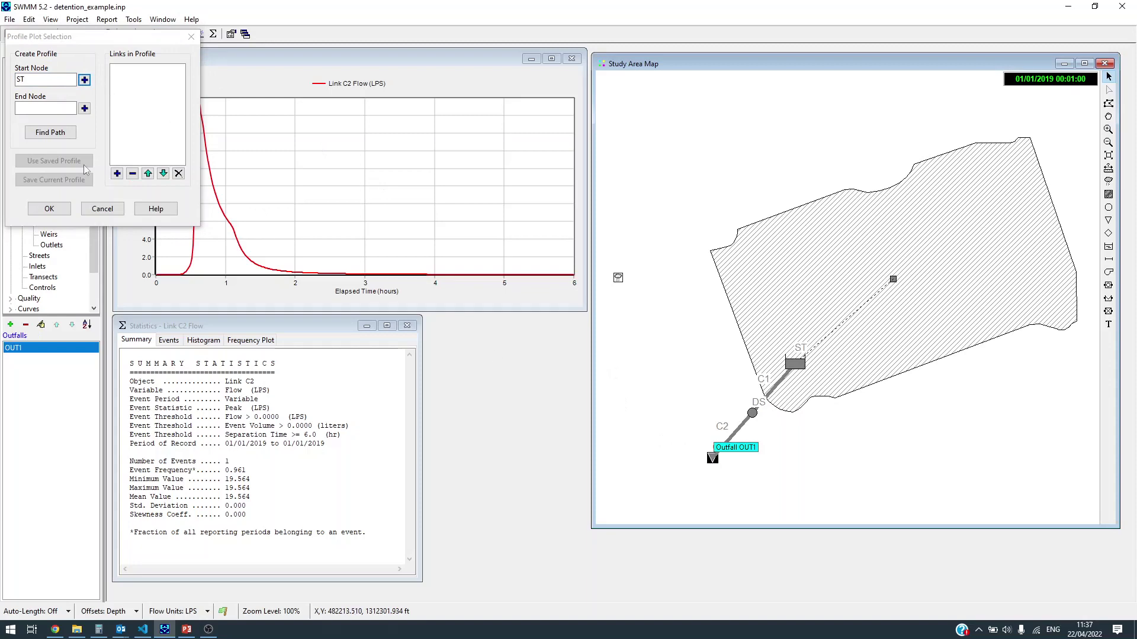
pyautogui.click(84, 108)
pyautogui.click(49, 132)
pyautogui.click(50, 208)
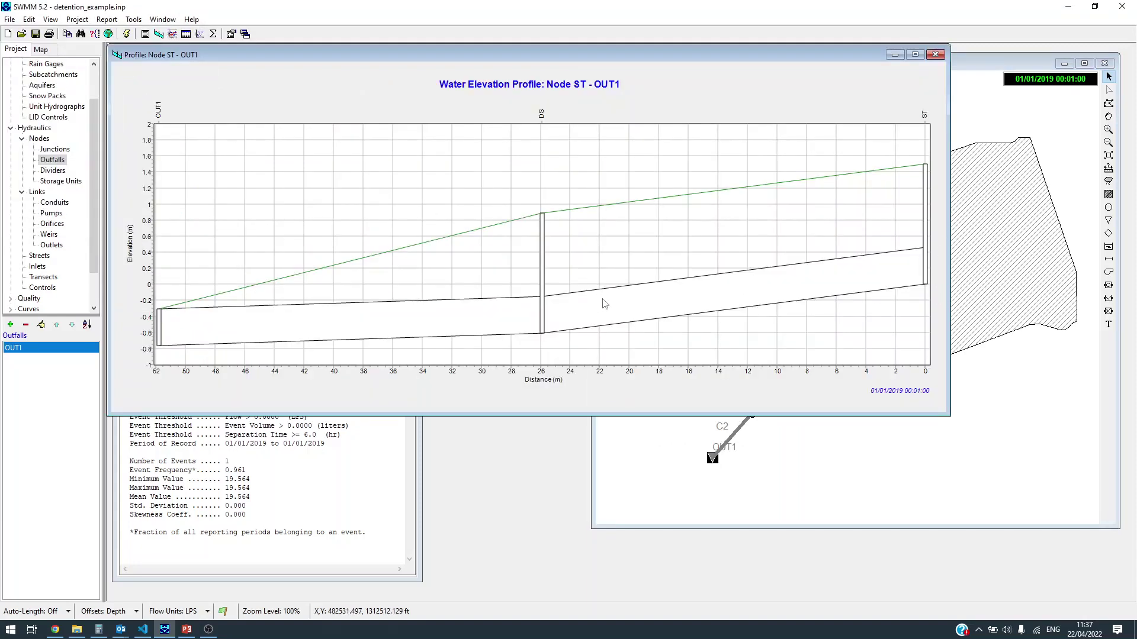
pyautogui.click(769, 461)
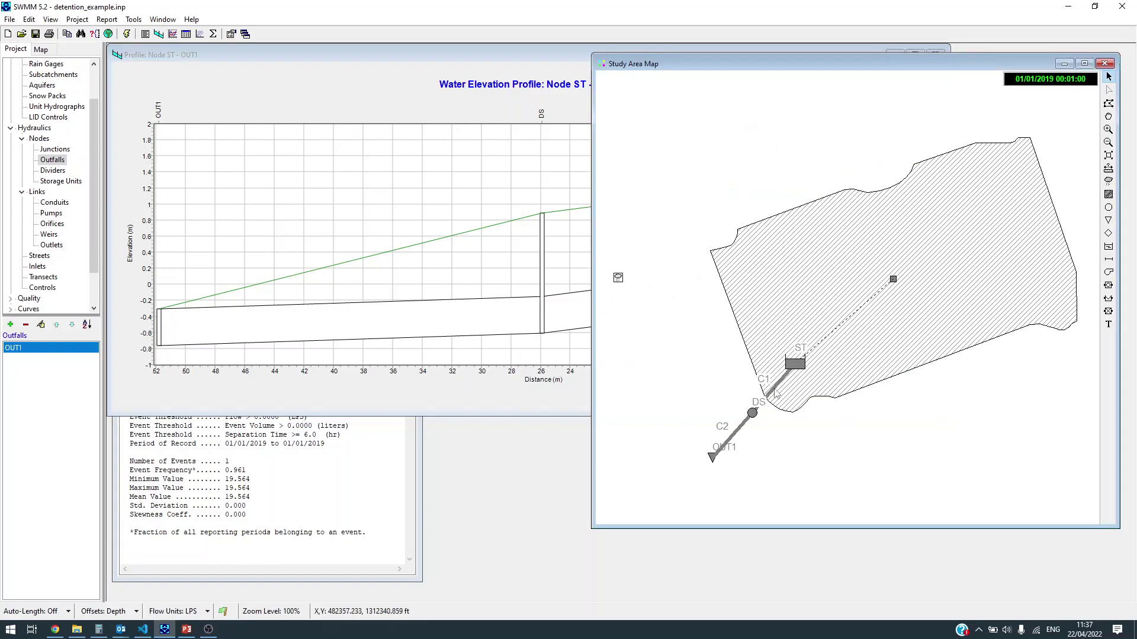
pyautogui.click(581, 279)
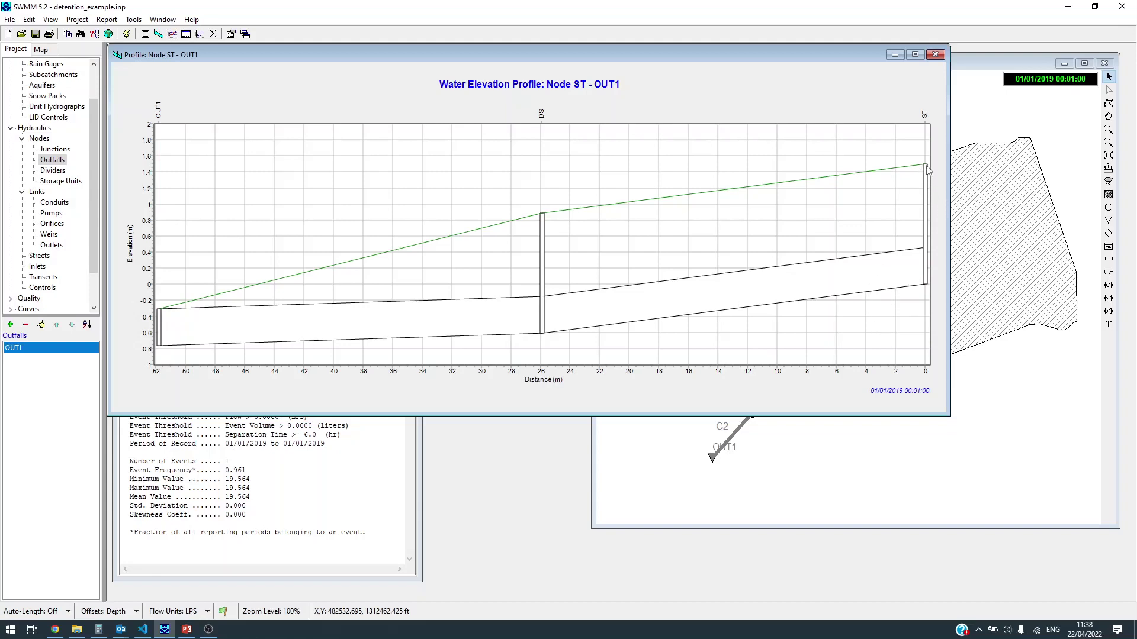
# - Change conduit C1's cross-section shape to Rectangular
pyautogui.click(949, 515)
pyautogui.doubleClick(771, 388)
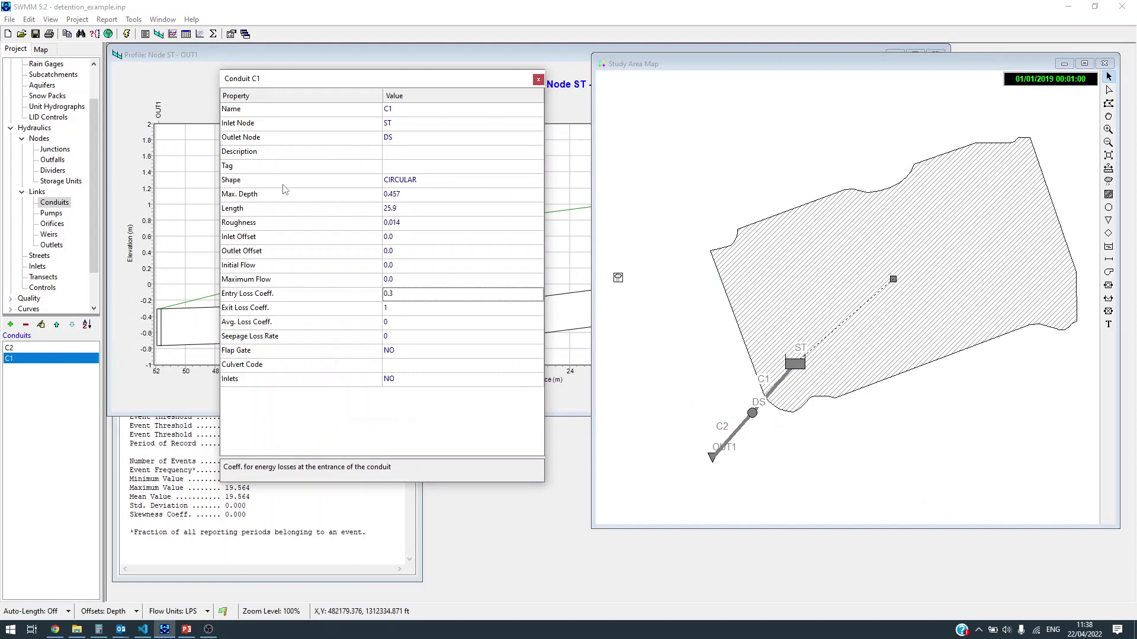
pyautogui.click(422, 186)
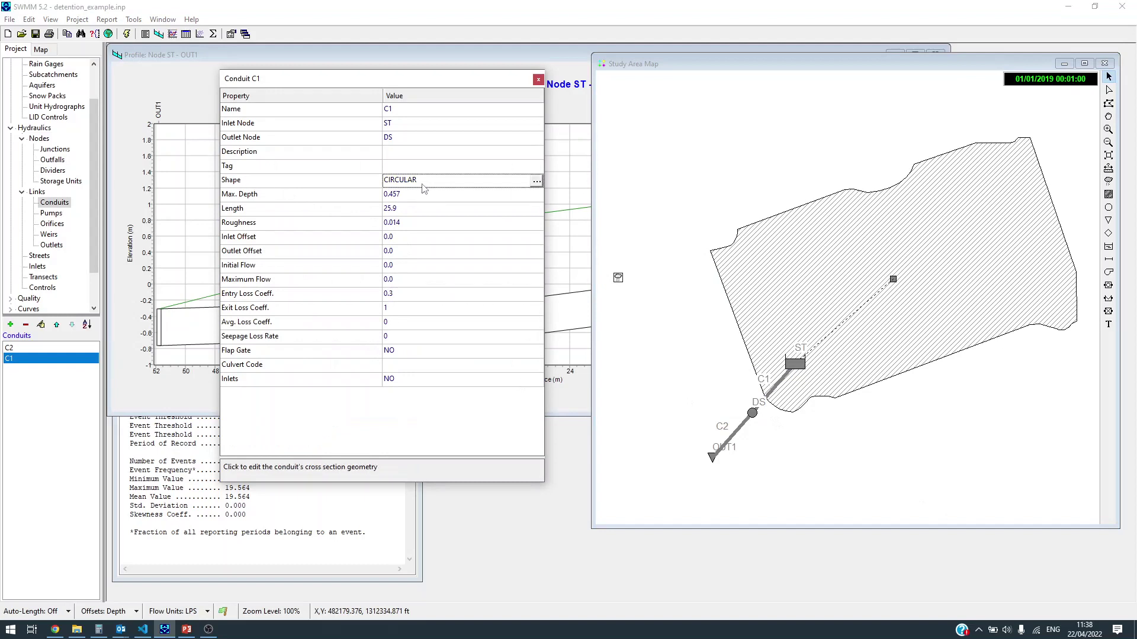
pyautogui.click(536, 182)
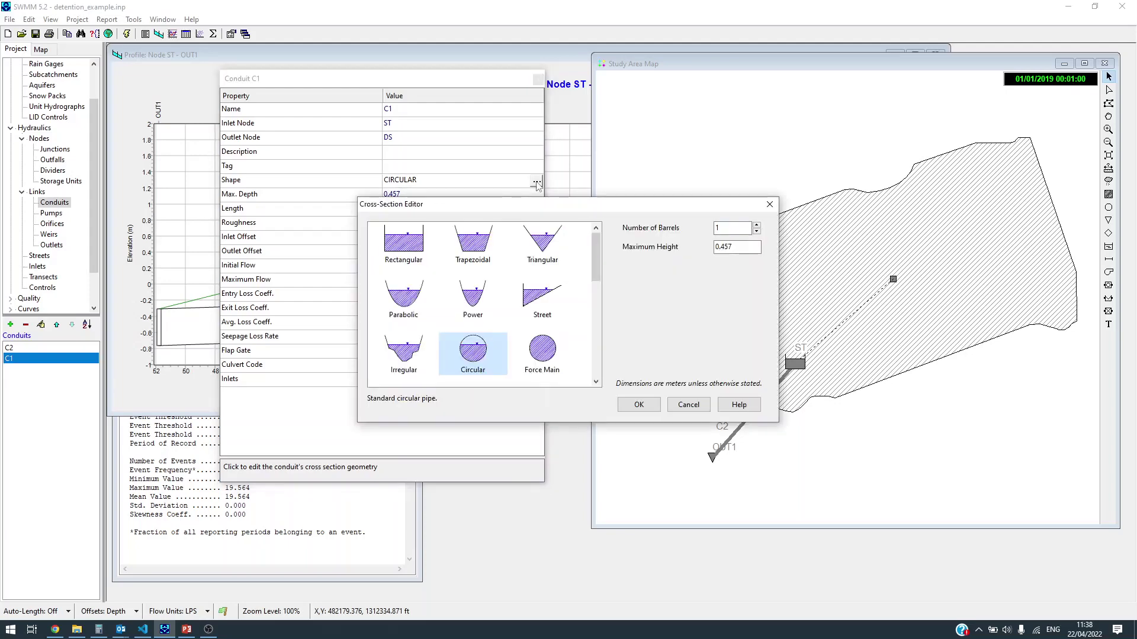
pyautogui.click(416, 254)
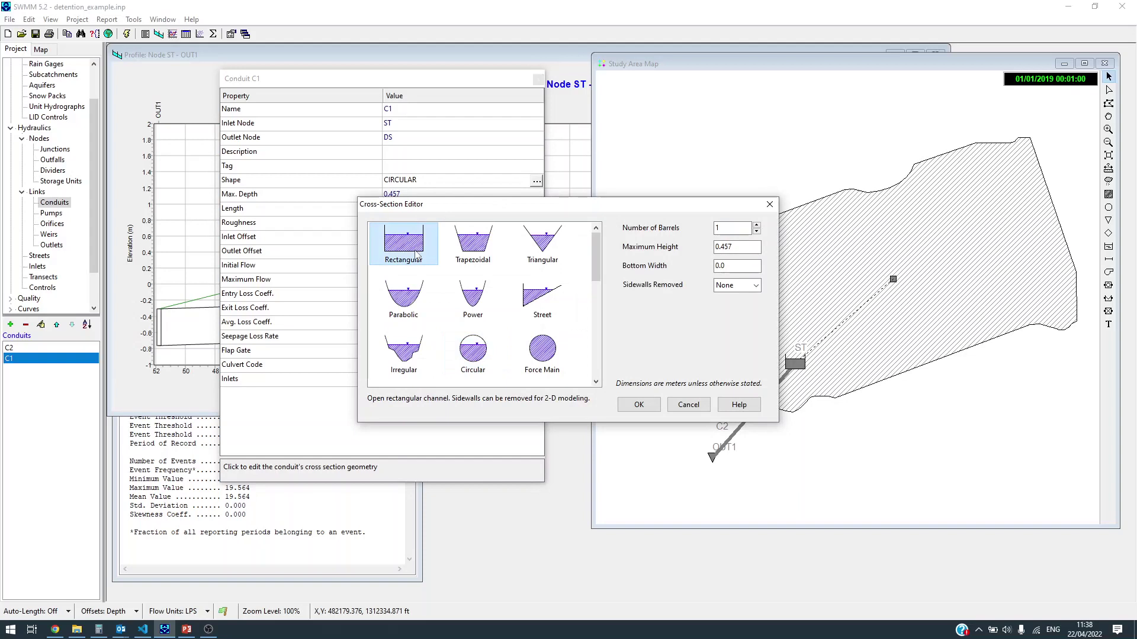
pyautogui.click(638, 405)
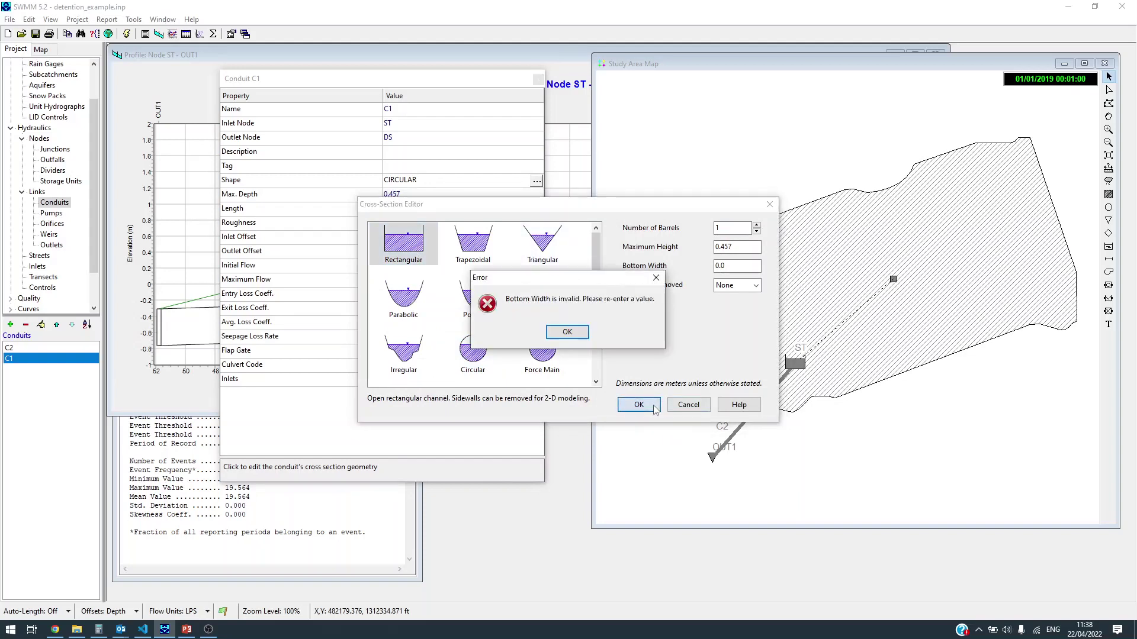
pyautogui.click(567, 332)
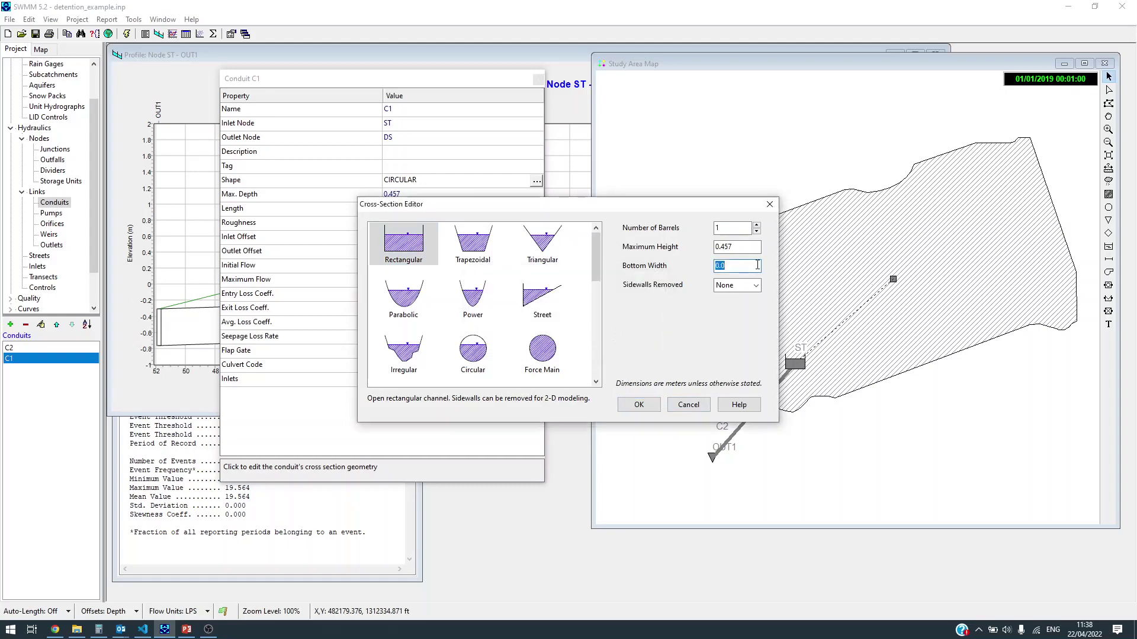
# - Give C1 a 1 m bottom width and 0.20 m maximum height, then rerun the simulation
pyautogui.moveTo(757, 266); pyautogui.dragTo(632, 276)
pyautogui.write('1')
pyautogui.hotkey('shift', 'Tab')
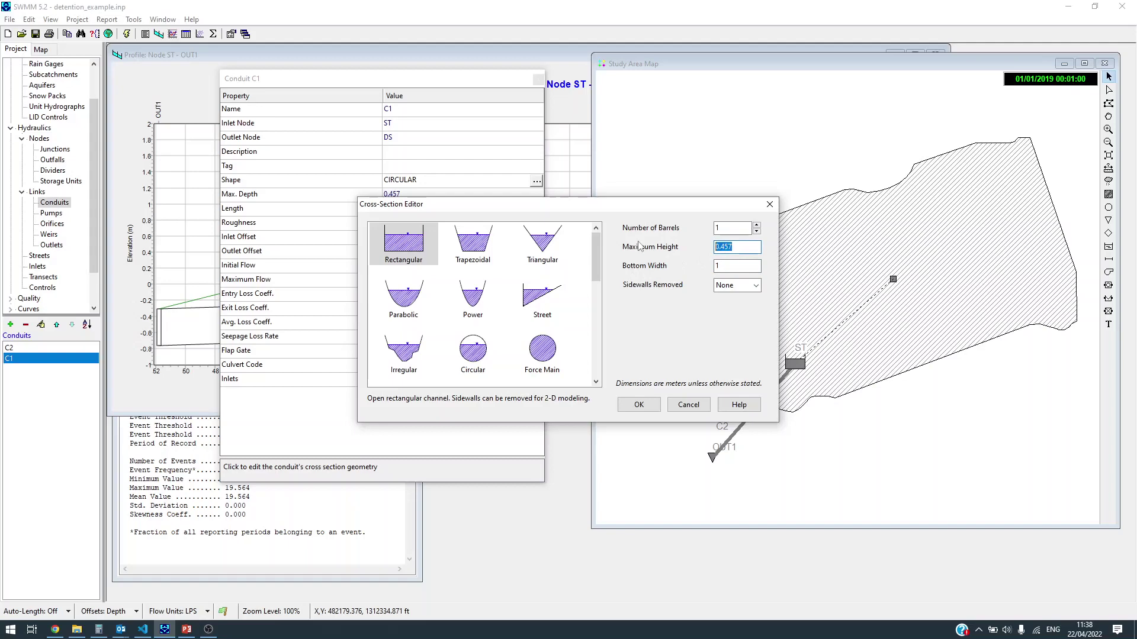
pyautogui.write('.2')
pyautogui.click(639, 404)
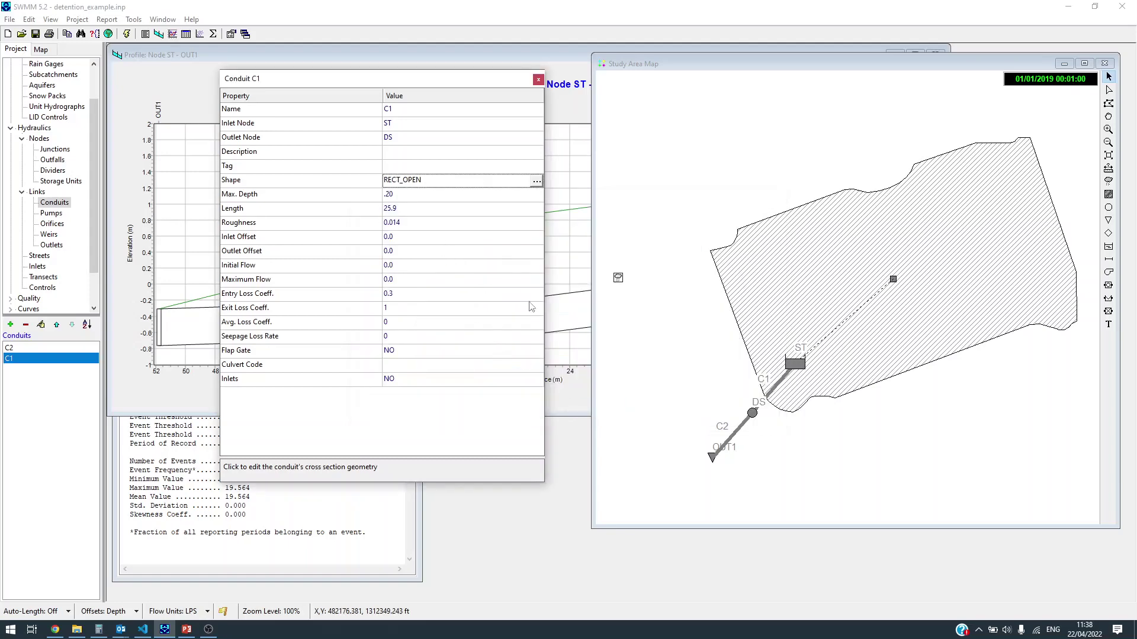
pyautogui.click(126, 34)
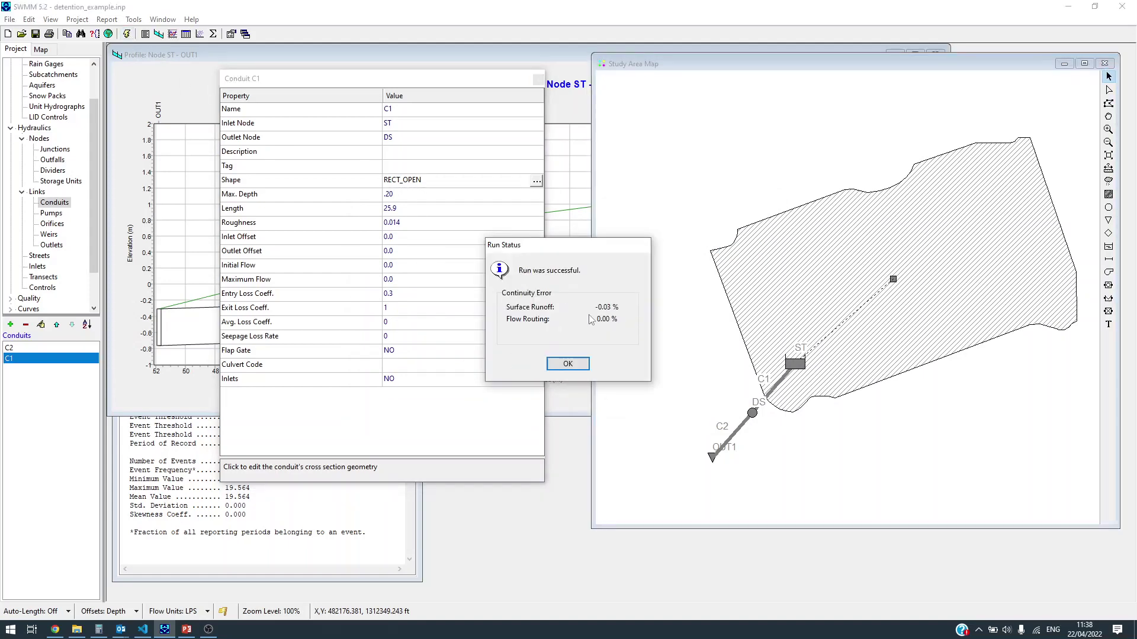
pyautogui.click(549, 367)
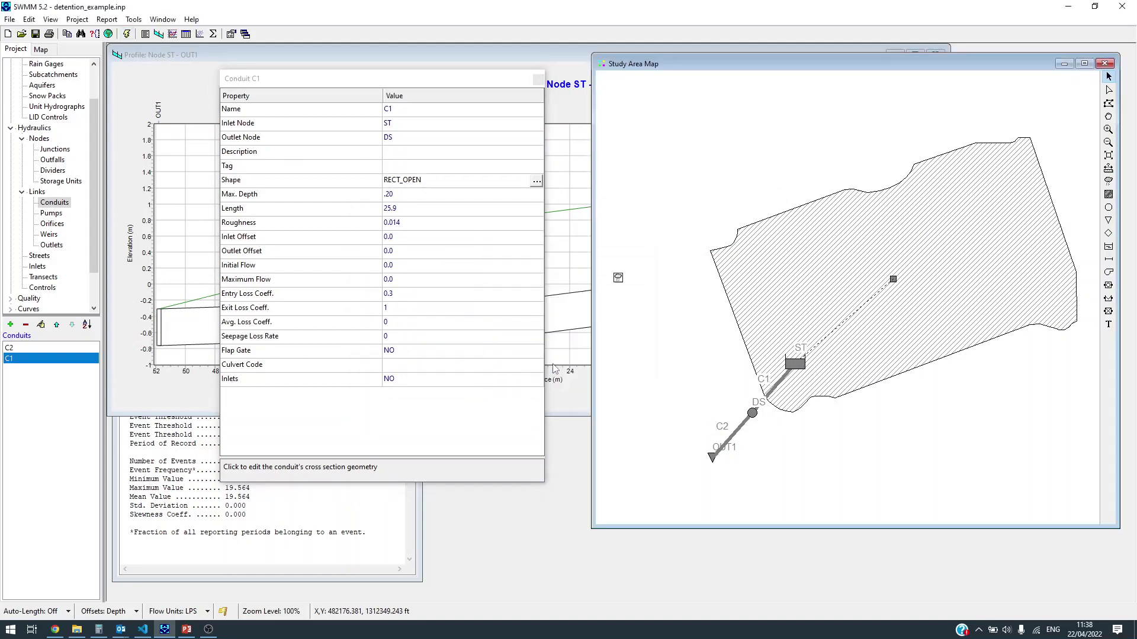
# - Change storage unit ST's Max. Depth from 1.5 to 1.0 m in its property editor
pyautogui.click(187, 373)
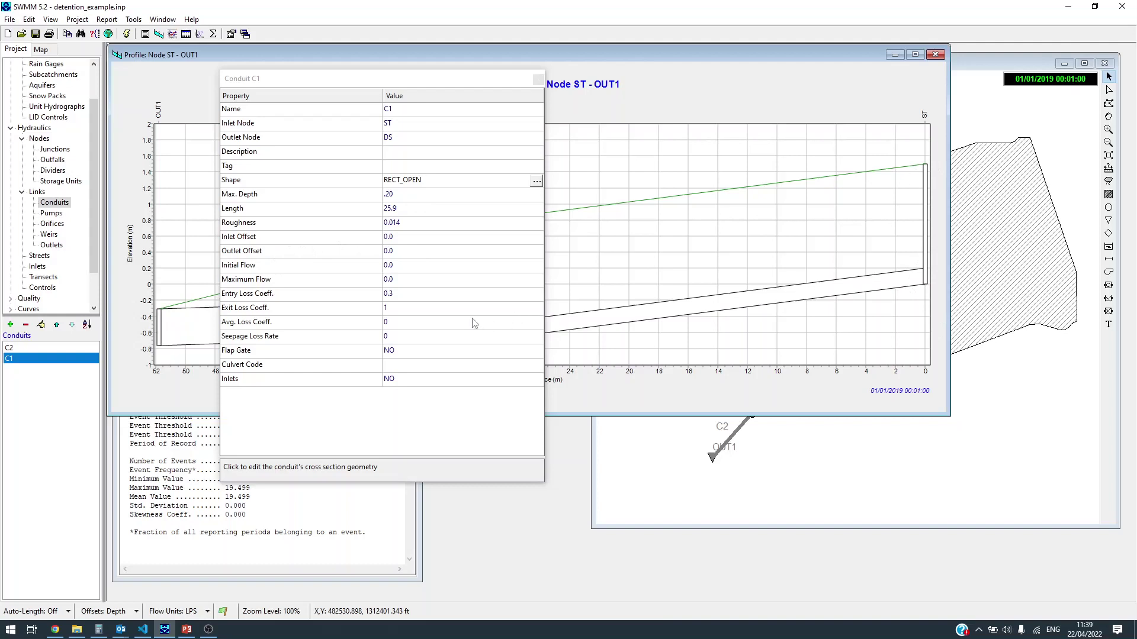
pyautogui.click(427, 241)
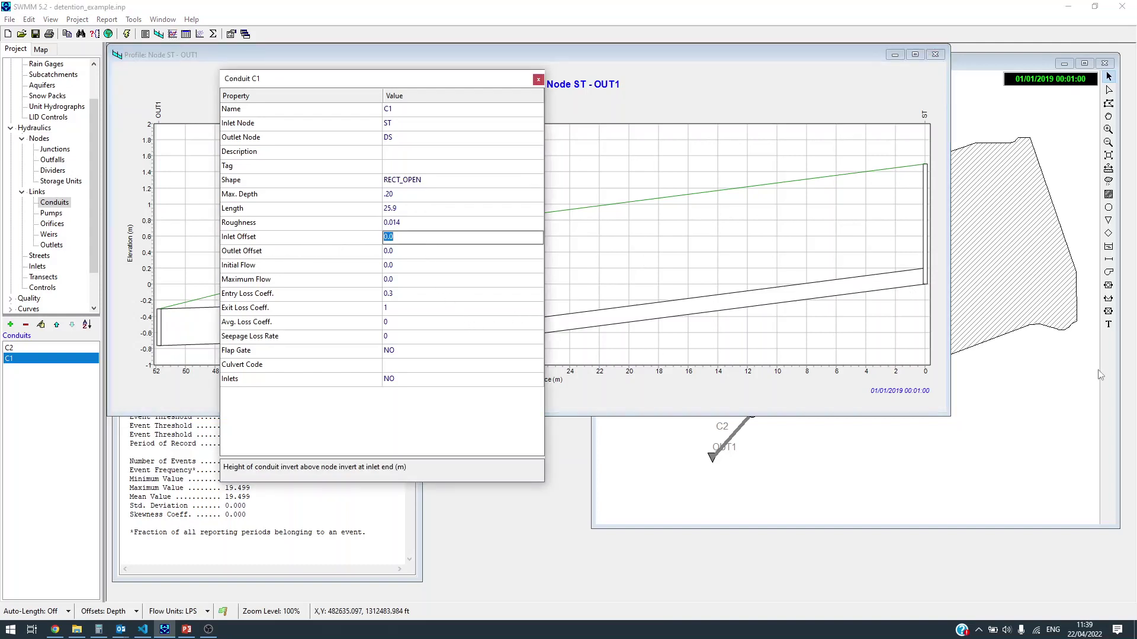
pyautogui.click(1082, 426)
pyautogui.click(795, 362)
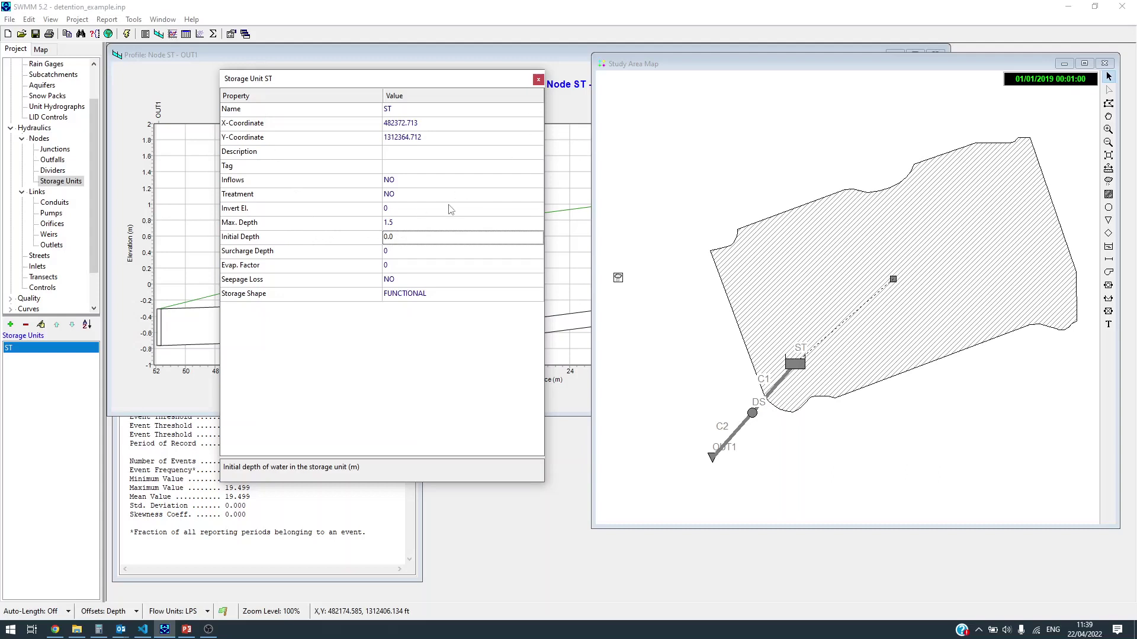
pyautogui.click(444, 228)
pyautogui.click(444, 228)
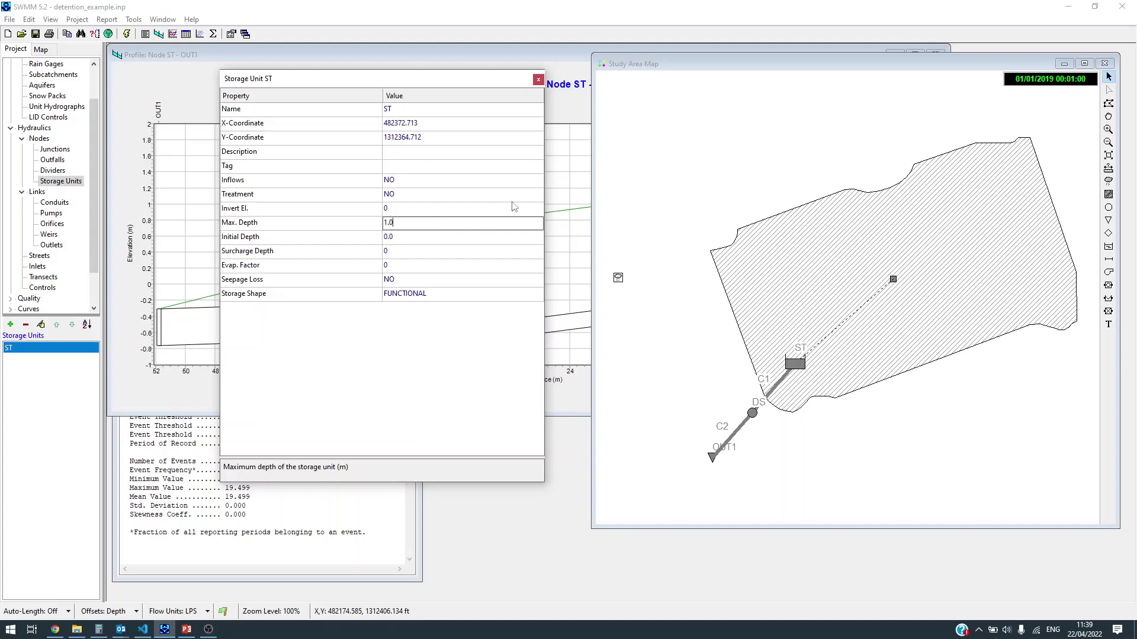
pyautogui.click(537, 79)
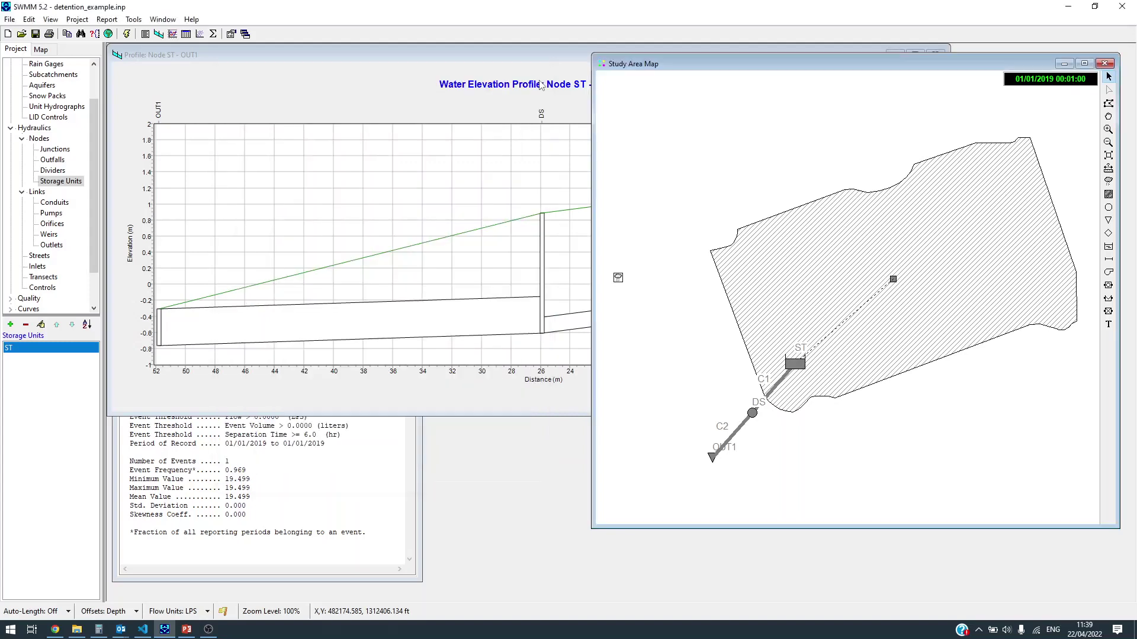
pyautogui.click(539, 86)
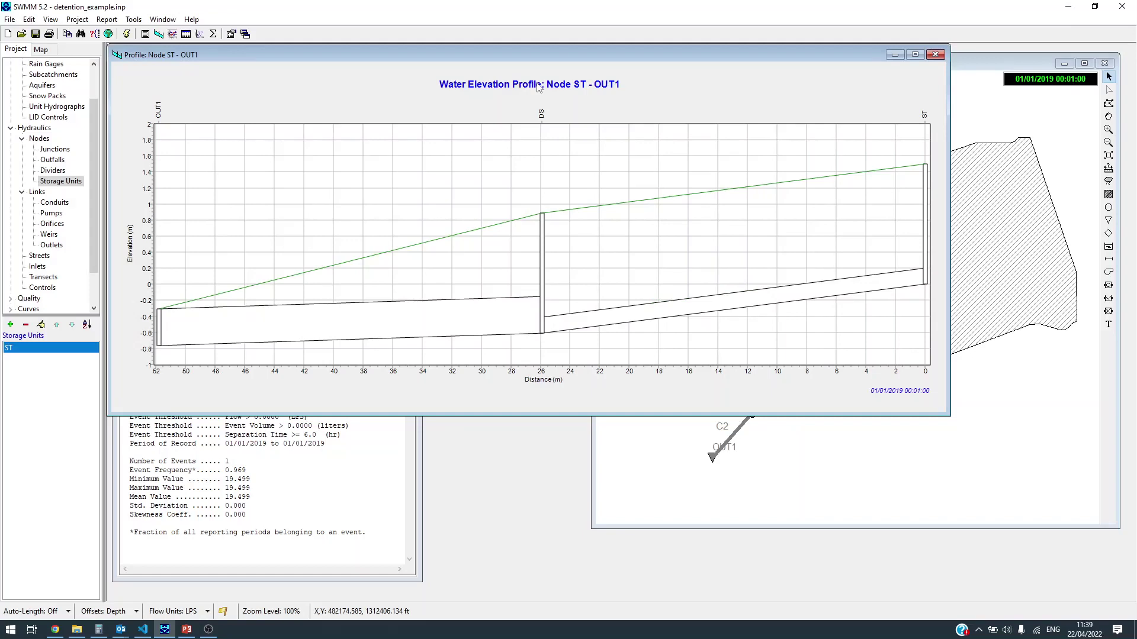
pyautogui.click(726, 482)
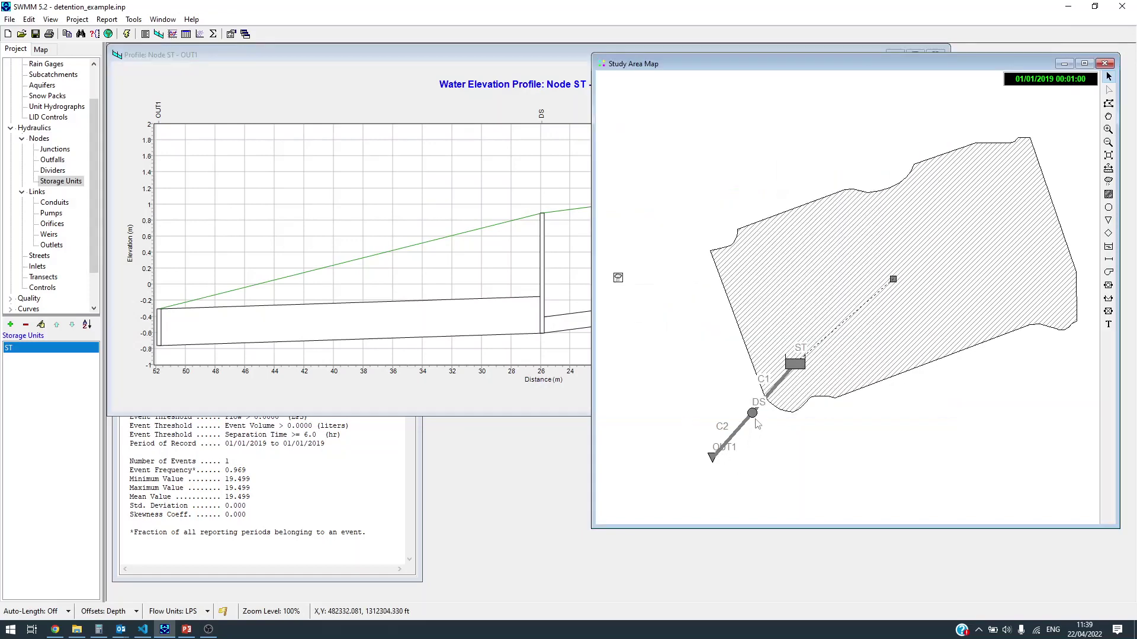
# - Set conduit C1's Inlet Offset to 0.8 m in its properties
pyautogui.click(773, 390)
pyautogui.doubleClick(773, 391)
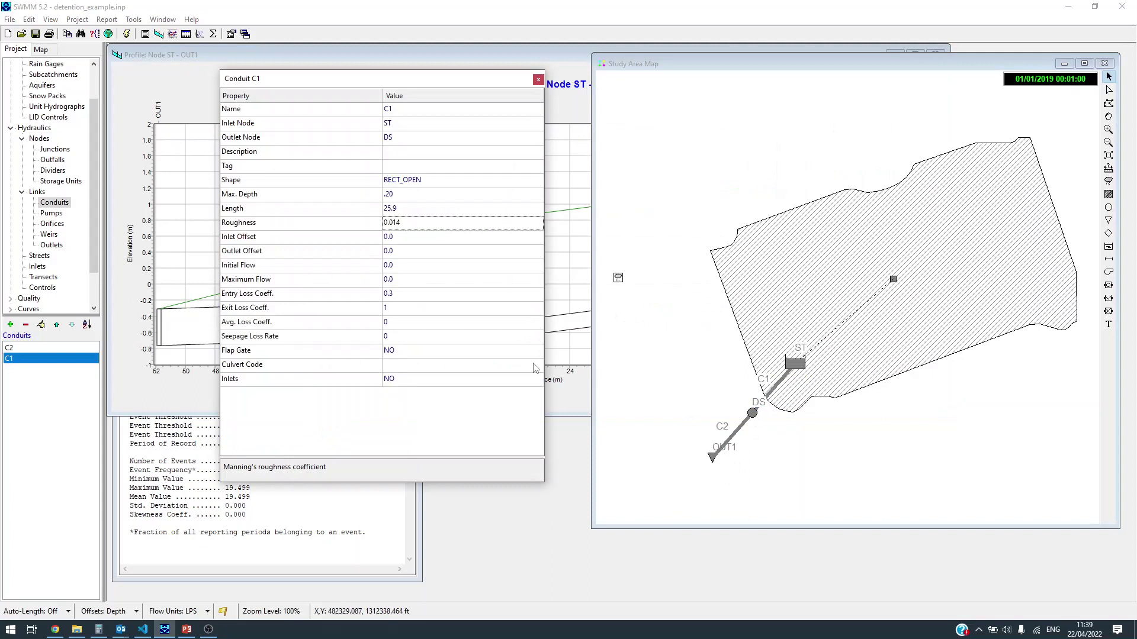
pyautogui.click(398, 196)
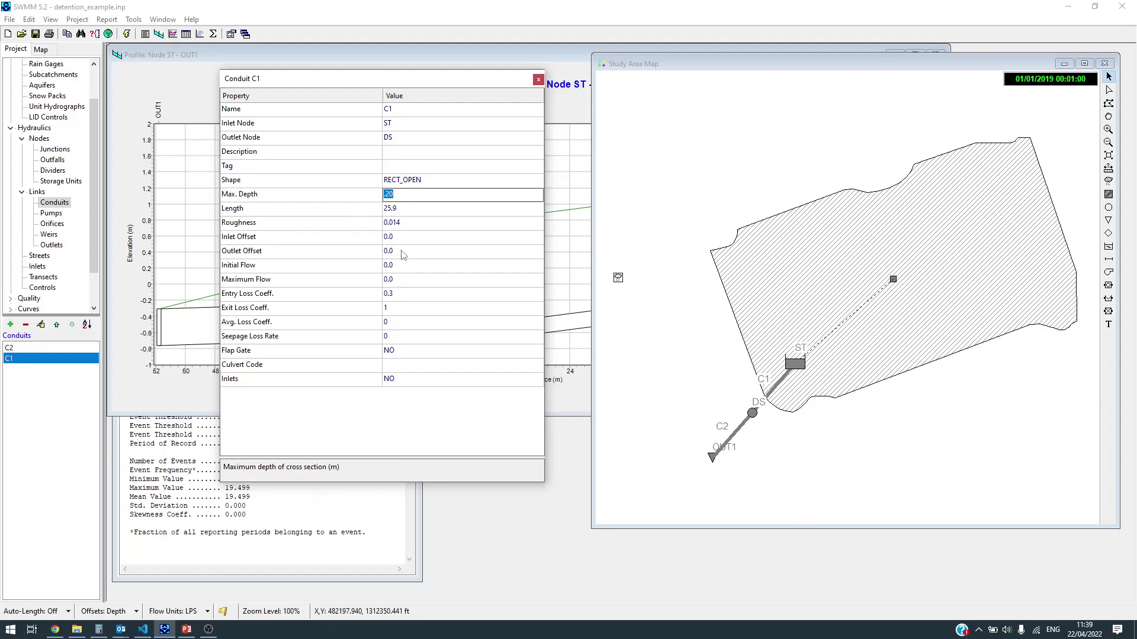
pyautogui.click(407, 238)
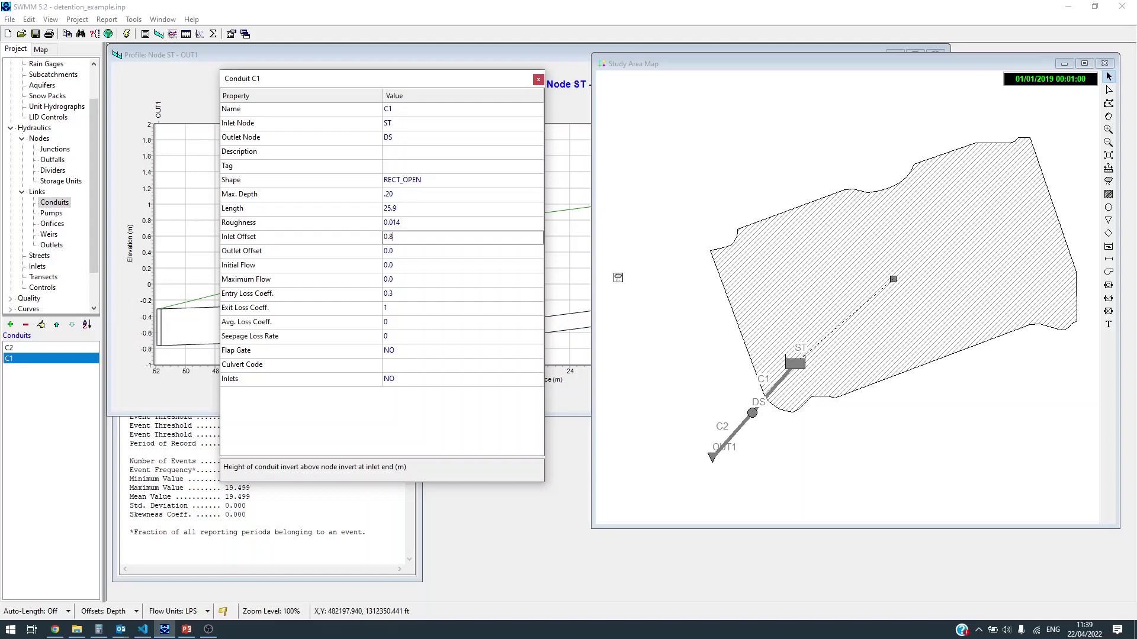
pyautogui.click(538, 80)
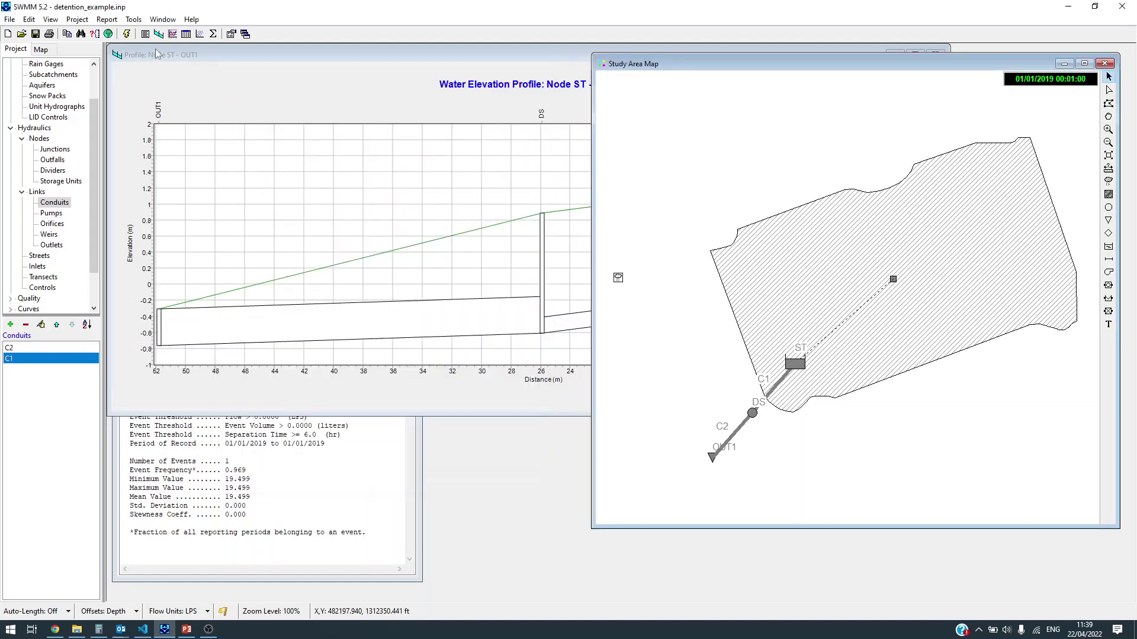
# - Run the simulation with the new offset and move the profile aside to reveal the C2 flow graph
pyautogui.click(128, 34)
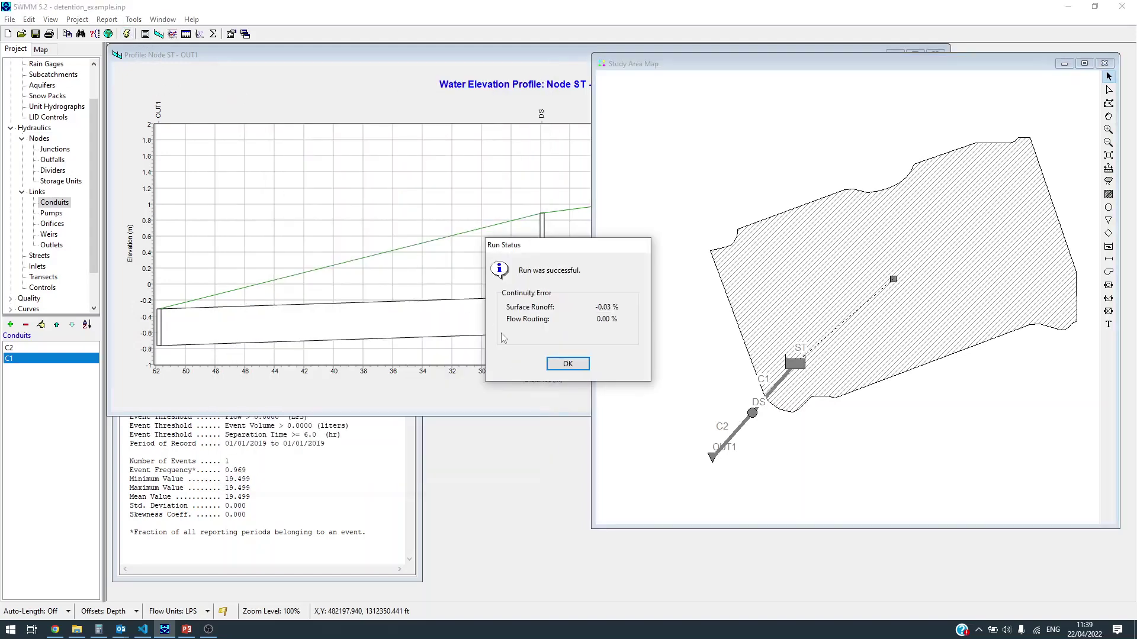
pyautogui.click(570, 363)
pyautogui.click(428, 407)
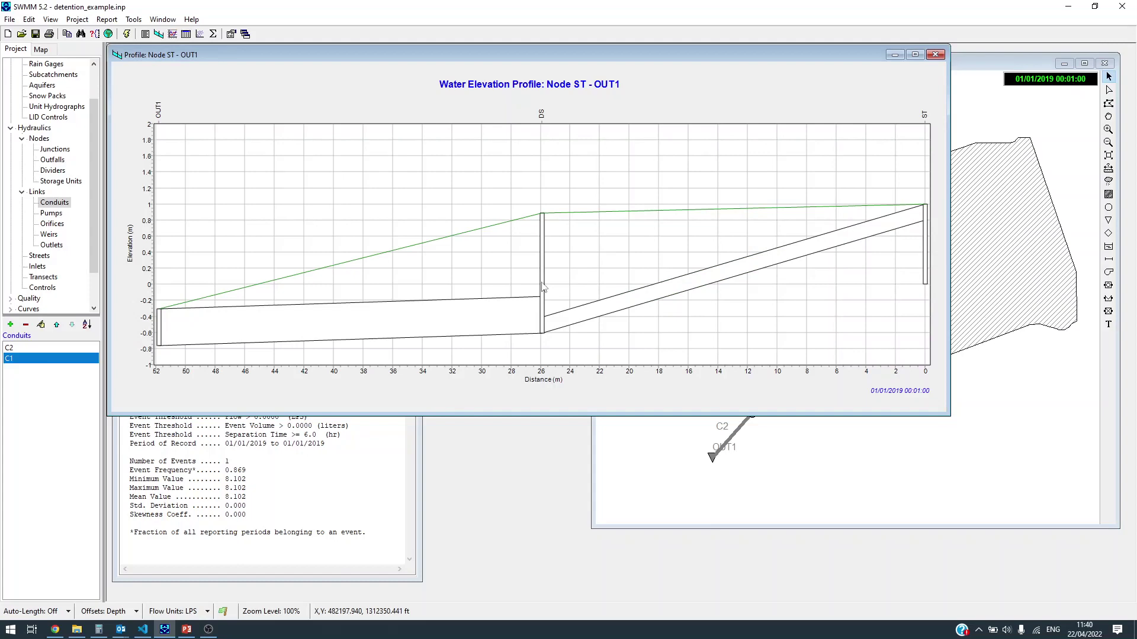
pyautogui.moveTo(331, 55); pyautogui.dragTo(592, 90)
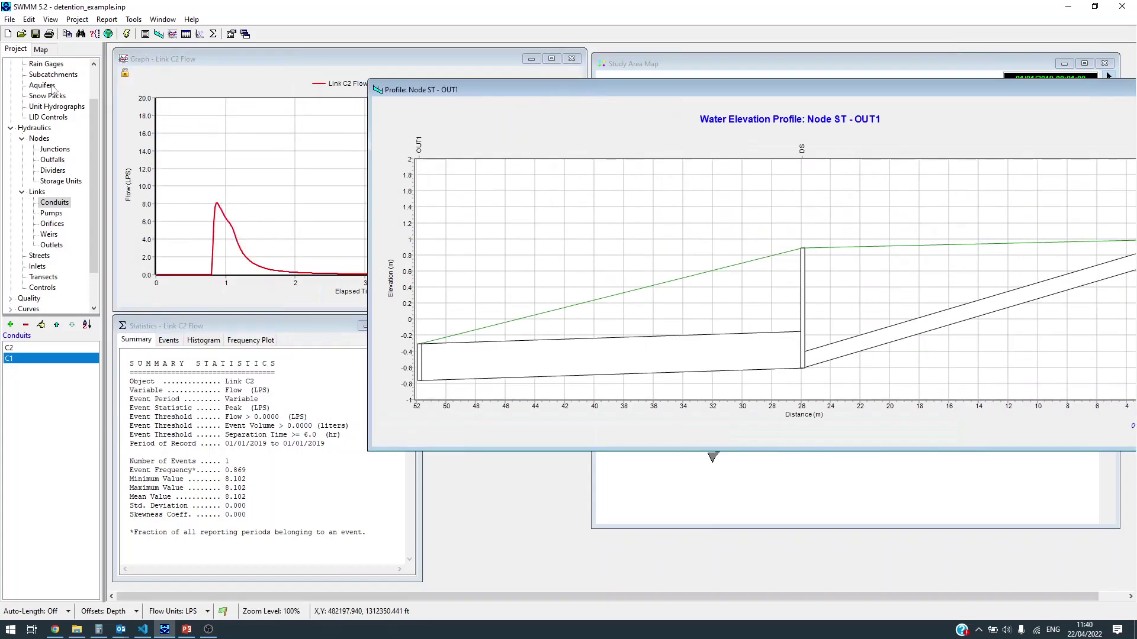
# - Rerun the simulation twice, then close the water elevation profile
pyautogui.click(127, 34)
pyautogui.click(583, 368)
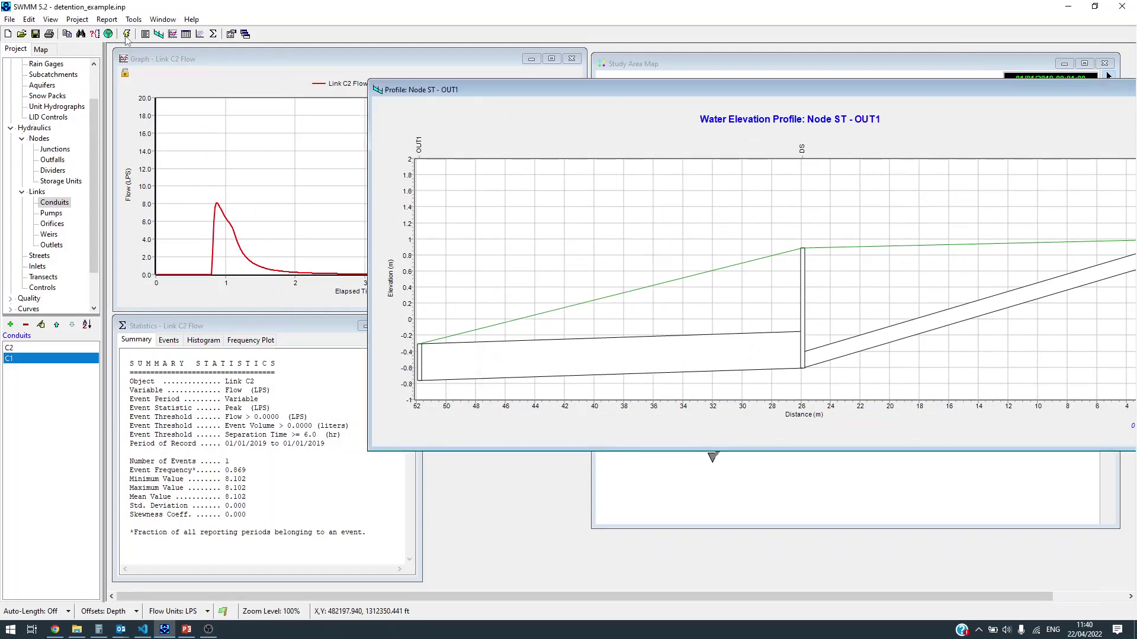
pyautogui.click(127, 35)
pyautogui.click(576, 369)
pyautogui.moveTo(823, 87); pyautogui.dragTo(573, 187)
pyautogui.click(947, 185)
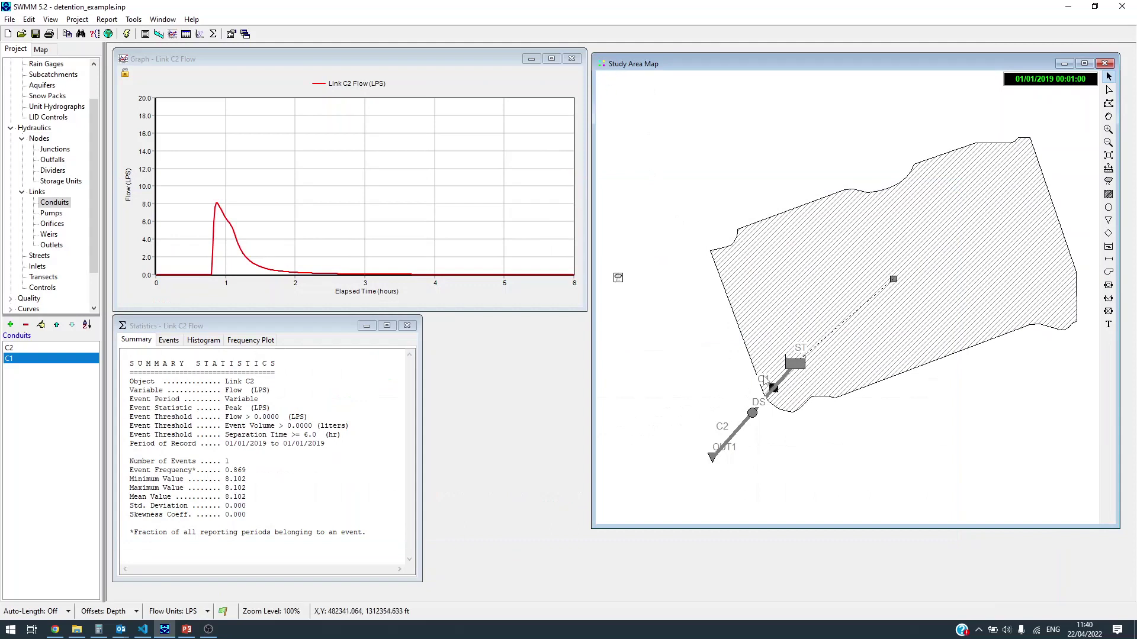
# - Plot and close the Node ST Depth graph, select conduit C1, and lower the map window
pyautogui.click(795, 364)
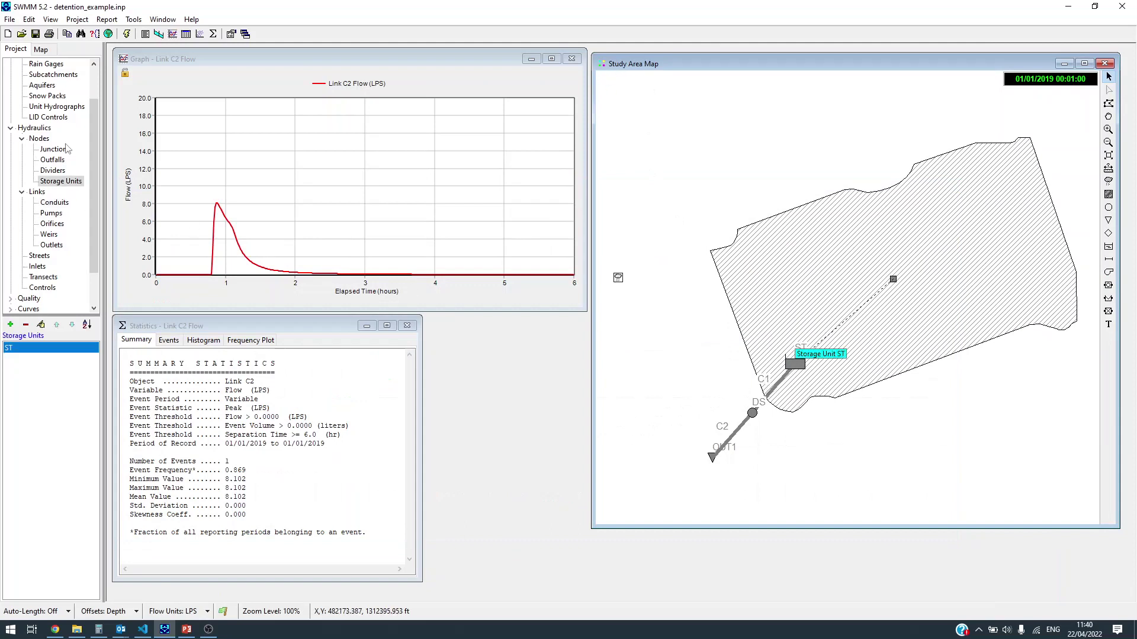
pyautogui.click(159, 33)
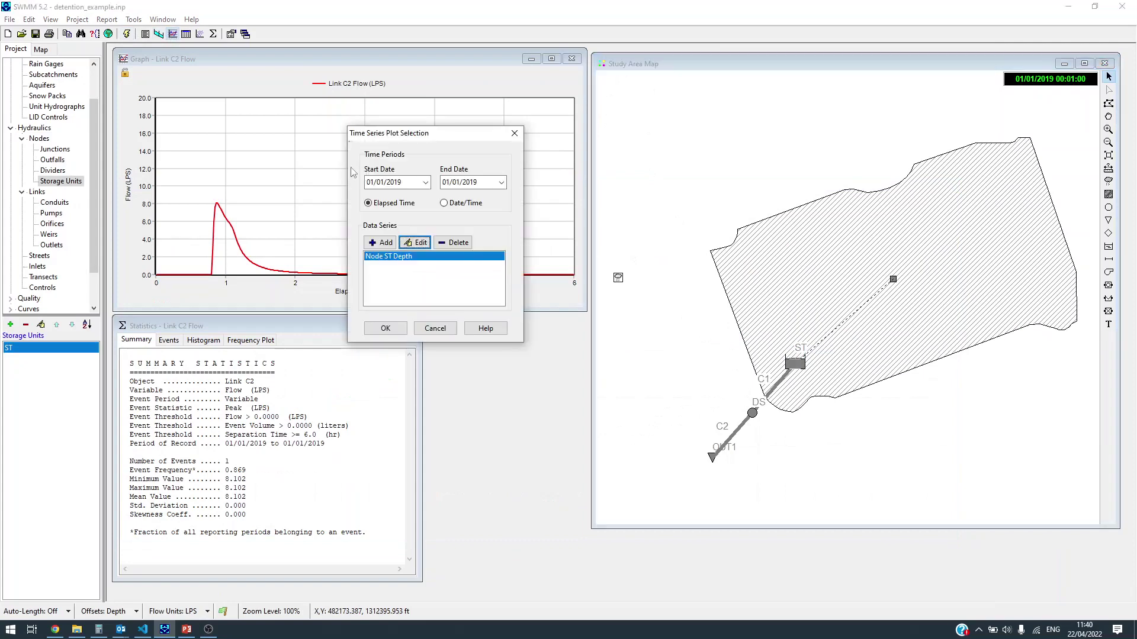
pyautogui.click(385, 328)
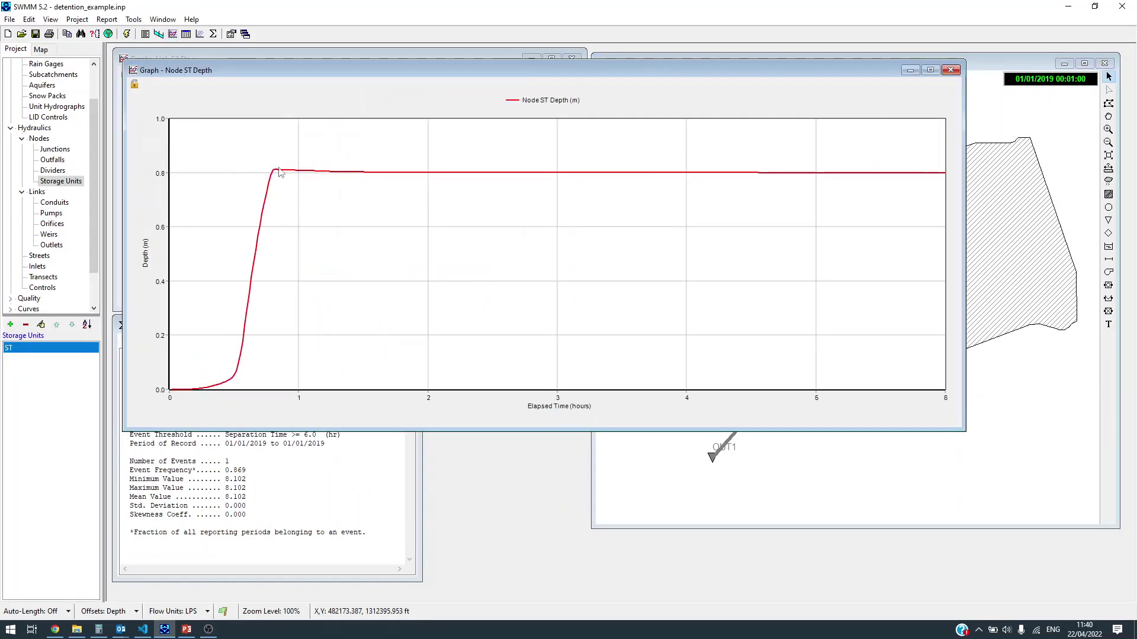
pyautogui.click(950, 70)
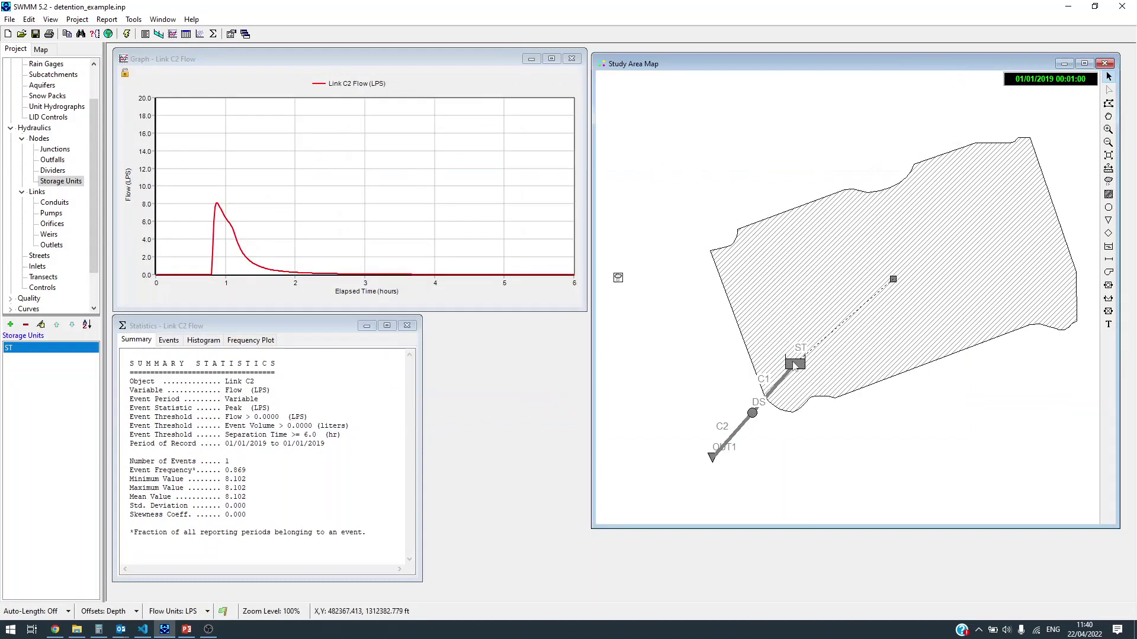
pyautogui.click(772, 395)
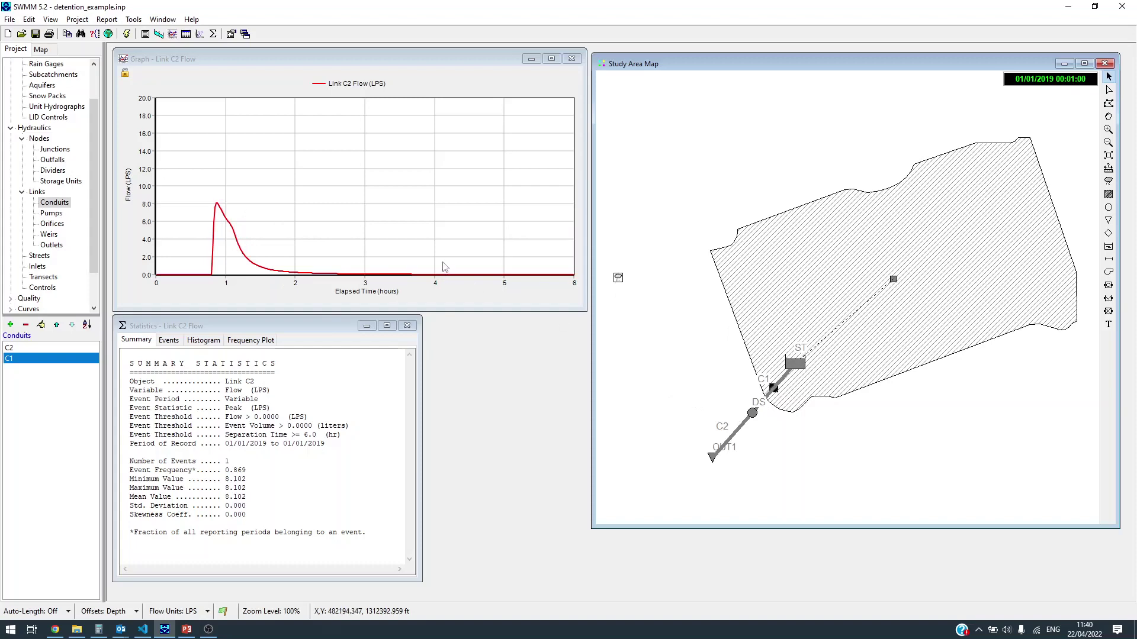
pyautogui.moveTo(693, 65); pyautogui.dragTo(638, 104)
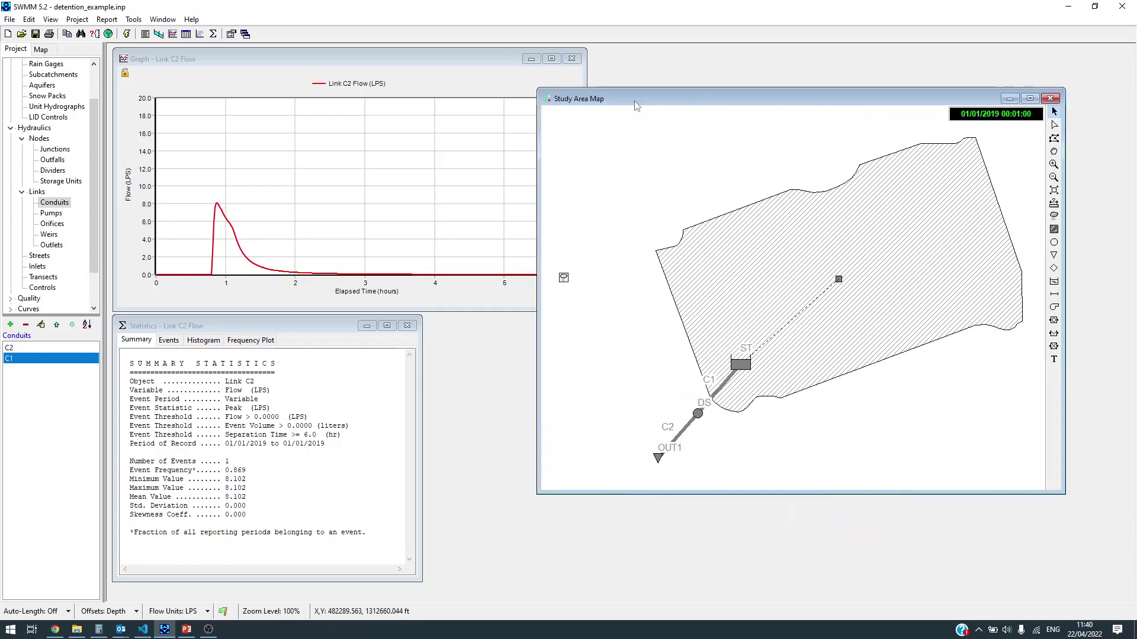
# - Set ST as start node and OUT1 as end node, find the path, and draw the profile
pyautogui.click(742, 368)
pyautogui.click(159, 34)
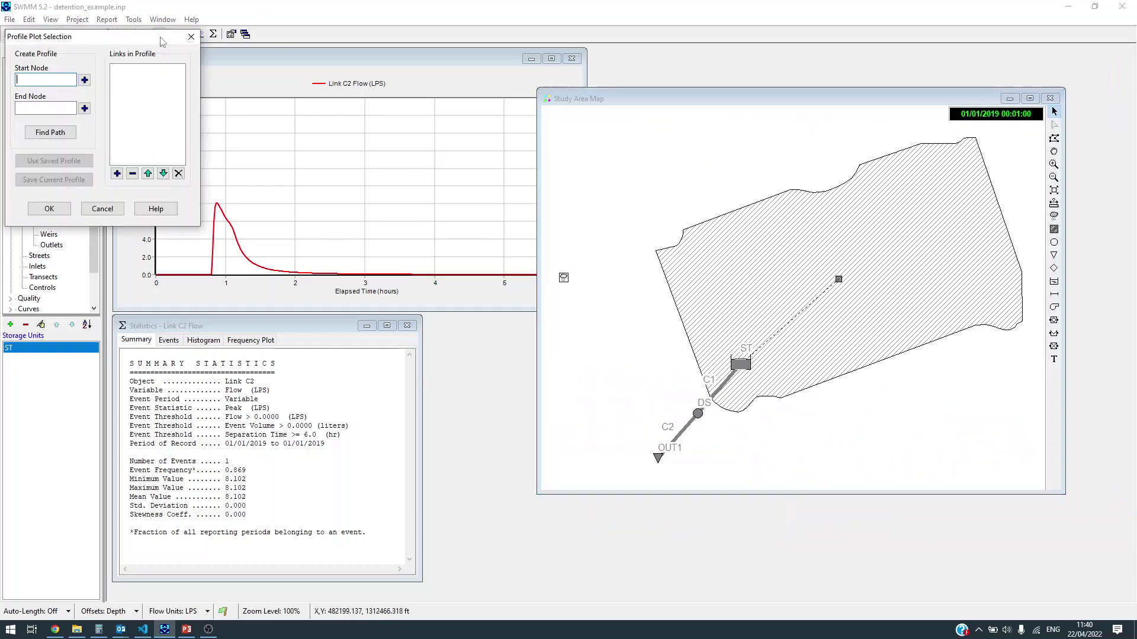
pyautogui.click(84, 79)
pyautogui.click(657, 458)
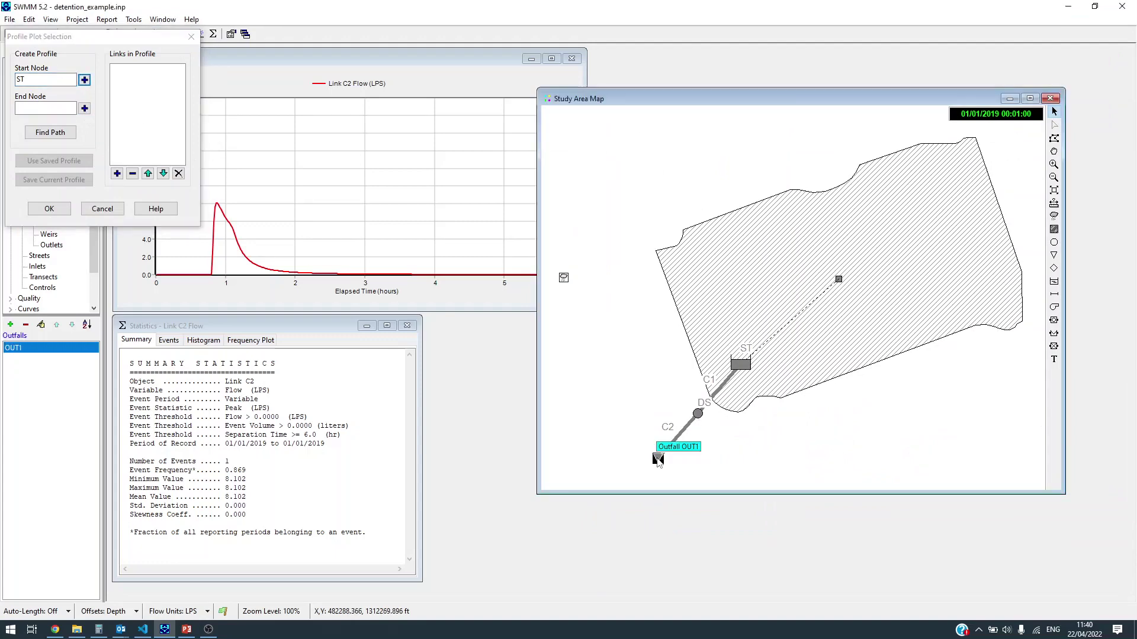
pyautogui.click(84, 108)
pyautogui.click(50, 132)
pyautogui.click(58, 211)
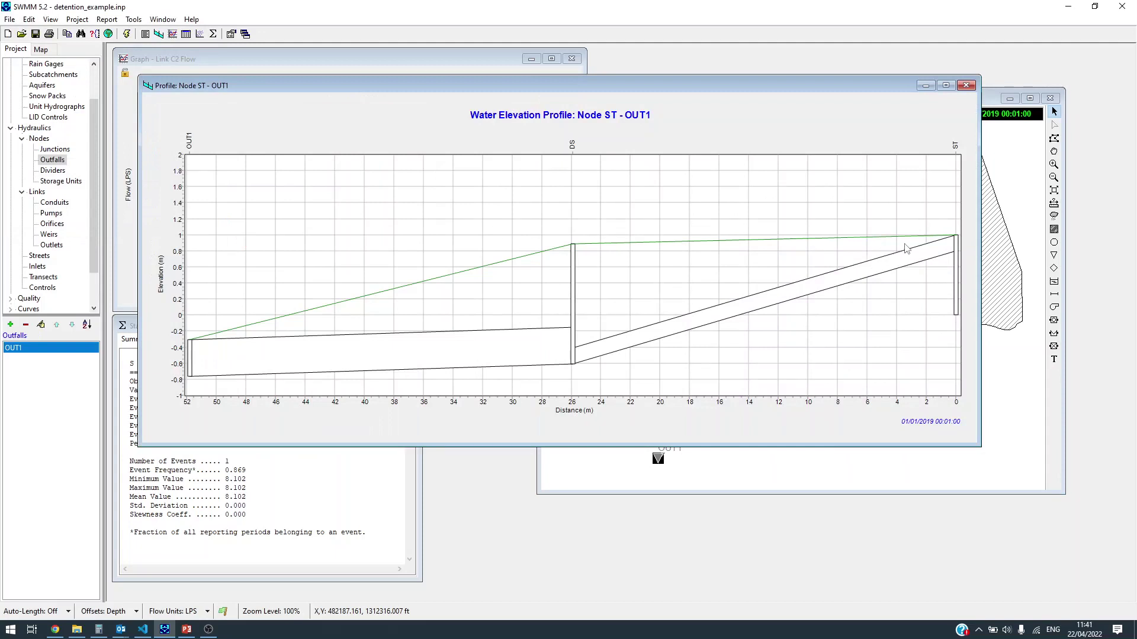
# - Resize and reposition the profile window beside the study area map
pyautogui.moveTo(639, 84); pyautogui.dragTo(630, 58)
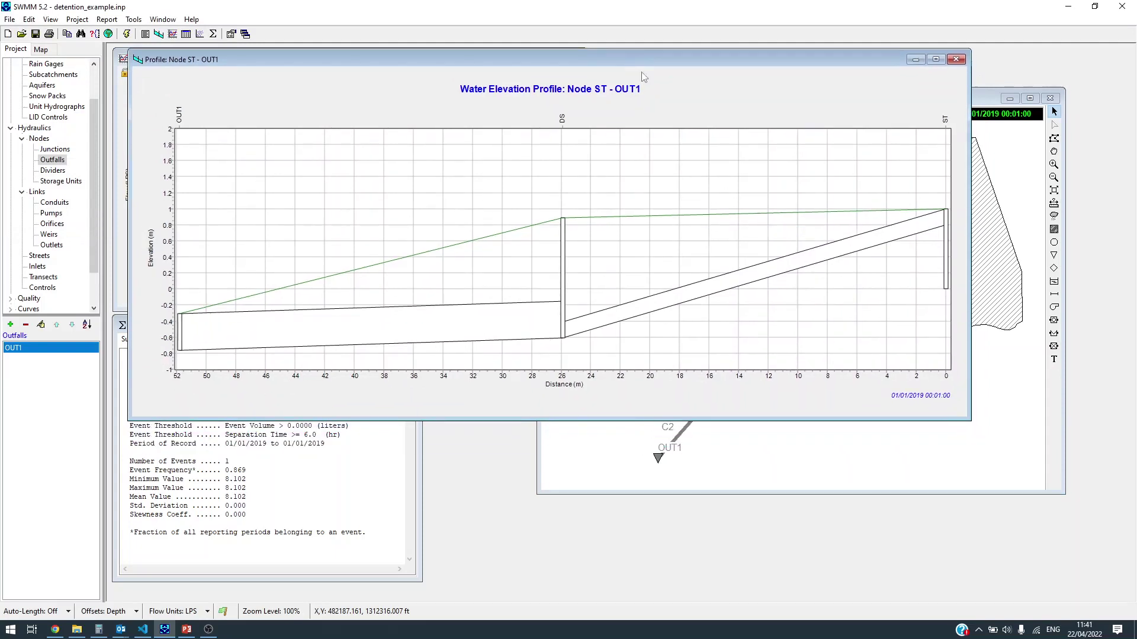
pyautogui.moveTo(969, 419); pyautogui.dragTo(794, 431)
pyautogui.moveTo(410, 64); pyautogui.dragTo(586, 200)
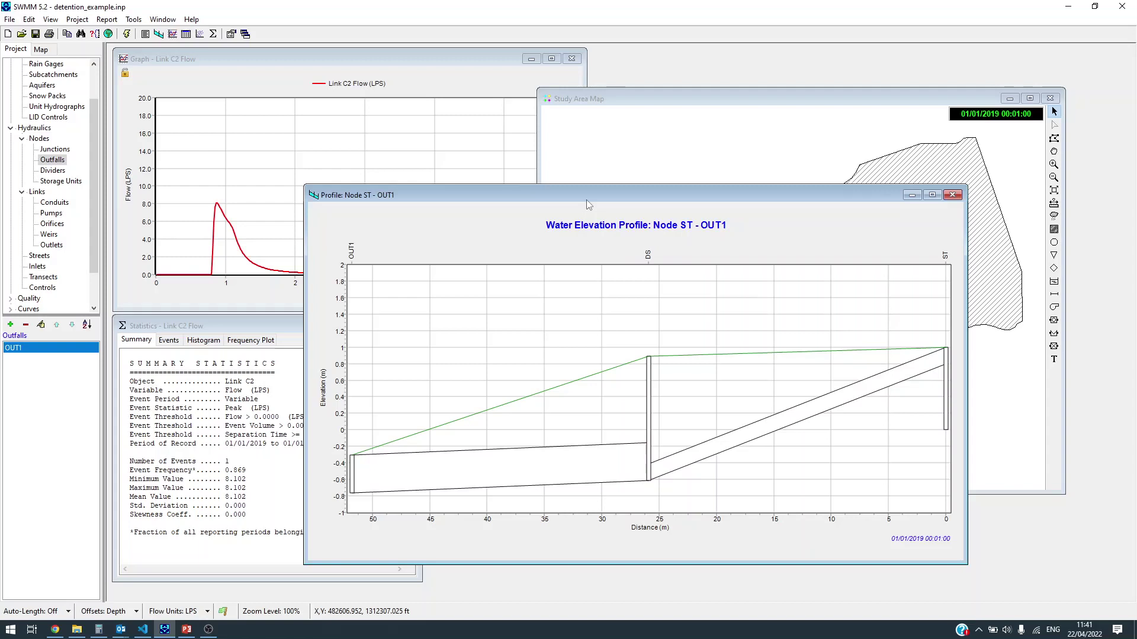
pyautogui.moveTo(586, 200); pyautogui.dragTo(564, 193)
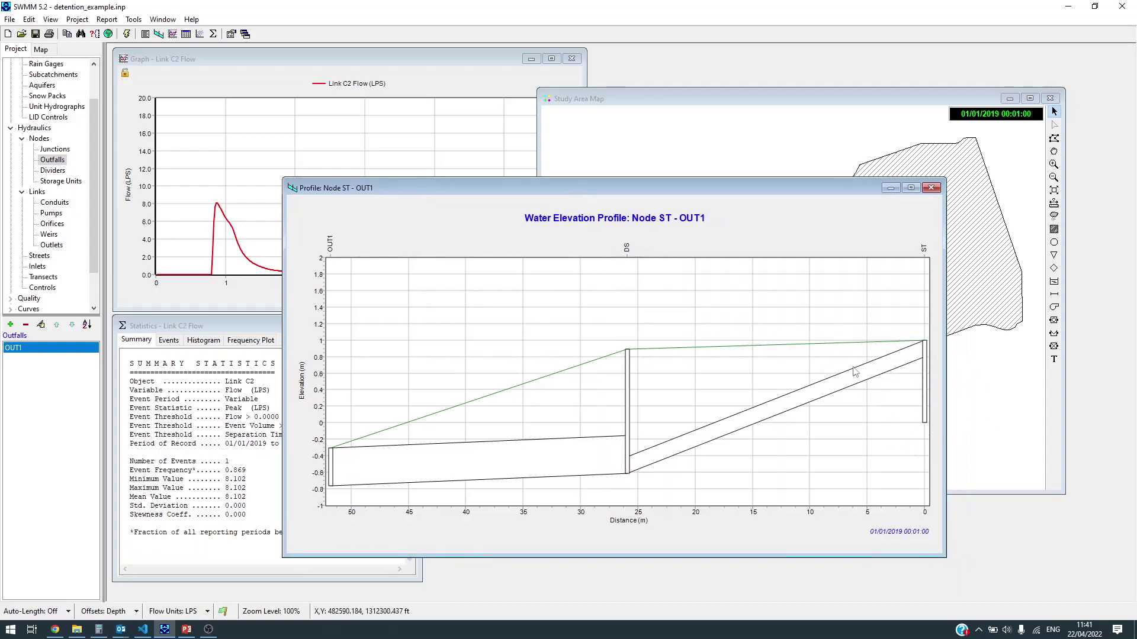
pyautogui.moveTo(658, 193); pyautogui.dragTo(559, 166)
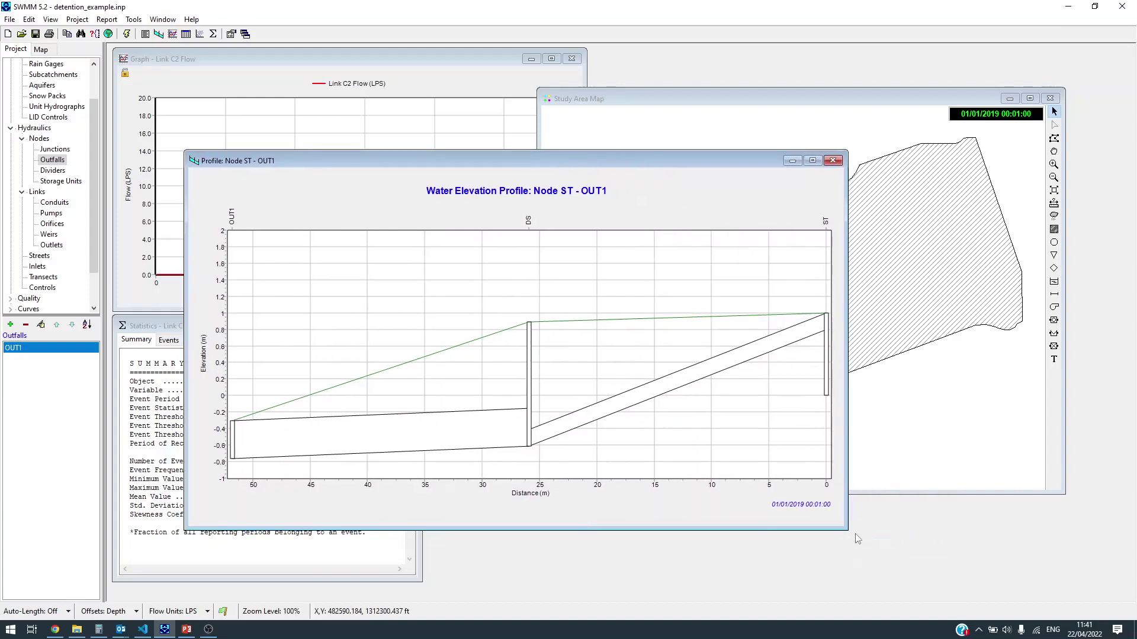
pyautogui.moveTo(850, 531); pyautogui.dragTo(701, 518)
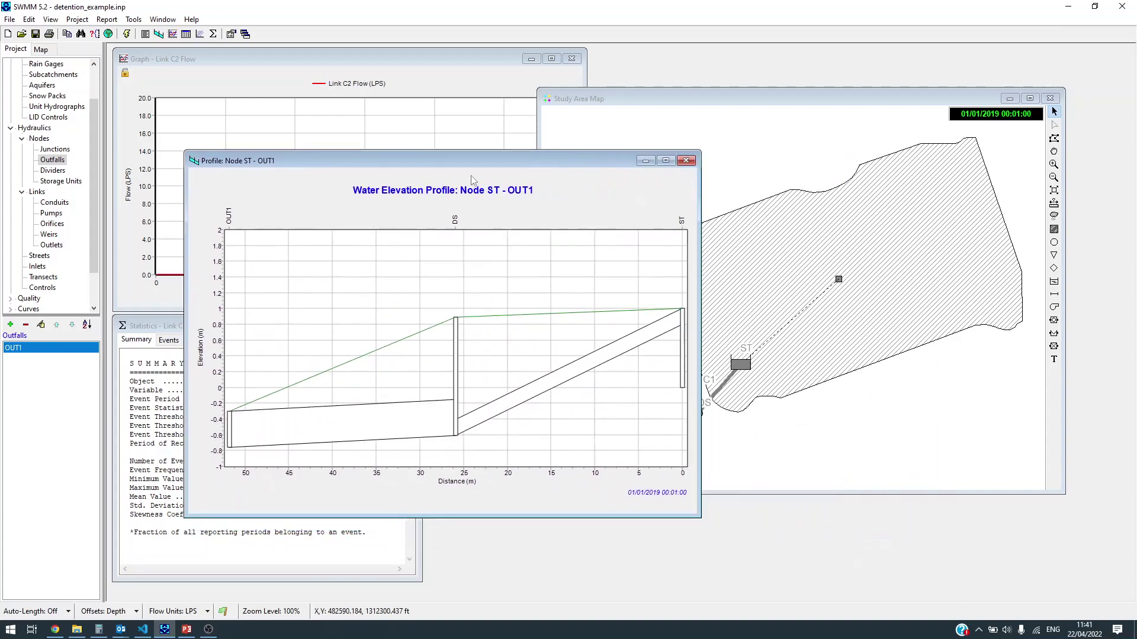
pyautogui.moveTo(466, 165); pyautogui.dragTo(428, 149)
pyautogui.click(713, 102)
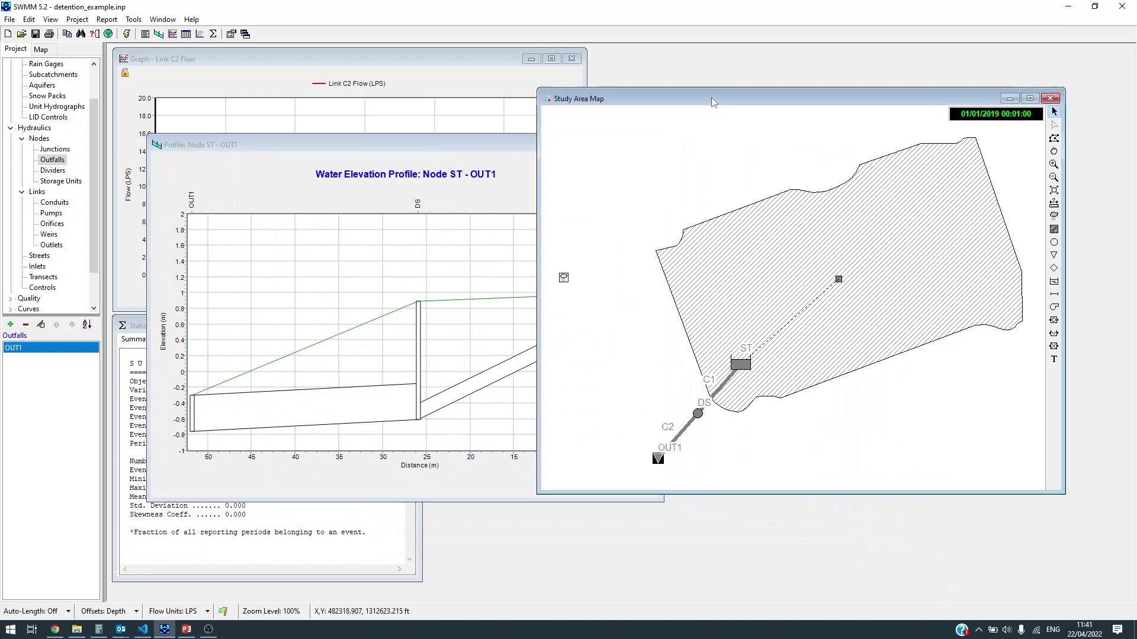
# - Draw orifice 1 from storage node ST through one bend to node DS, then run the simulation
pyautogui.click(1054, 321)
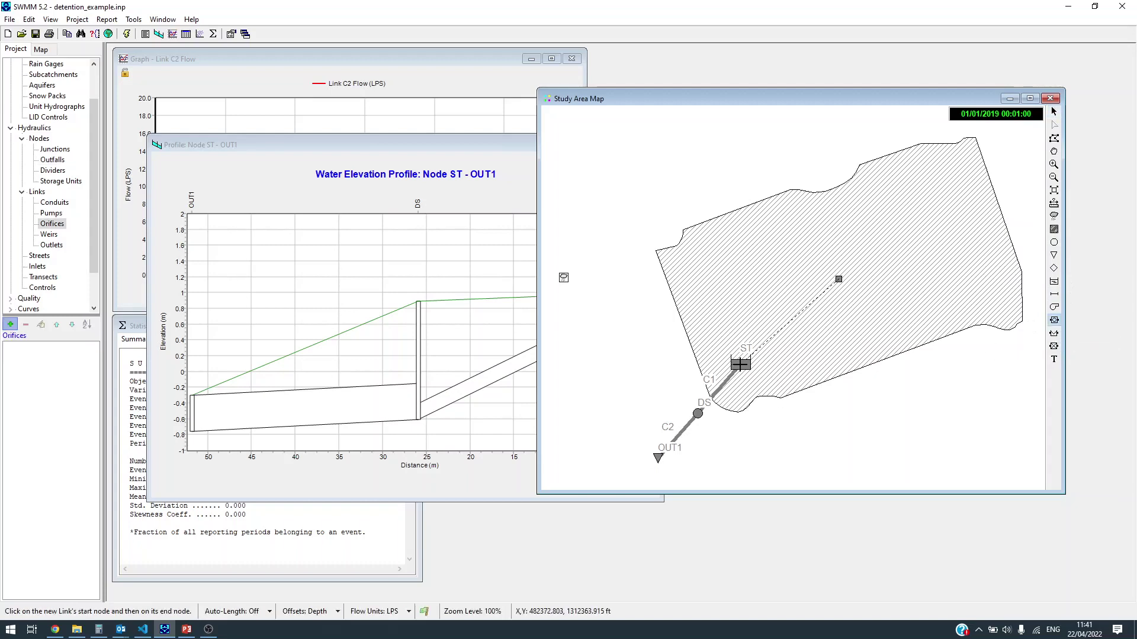
pyautogui.click(741, 362)
pyautogui.click(721, 431)
pyautogui.click(698, 412)
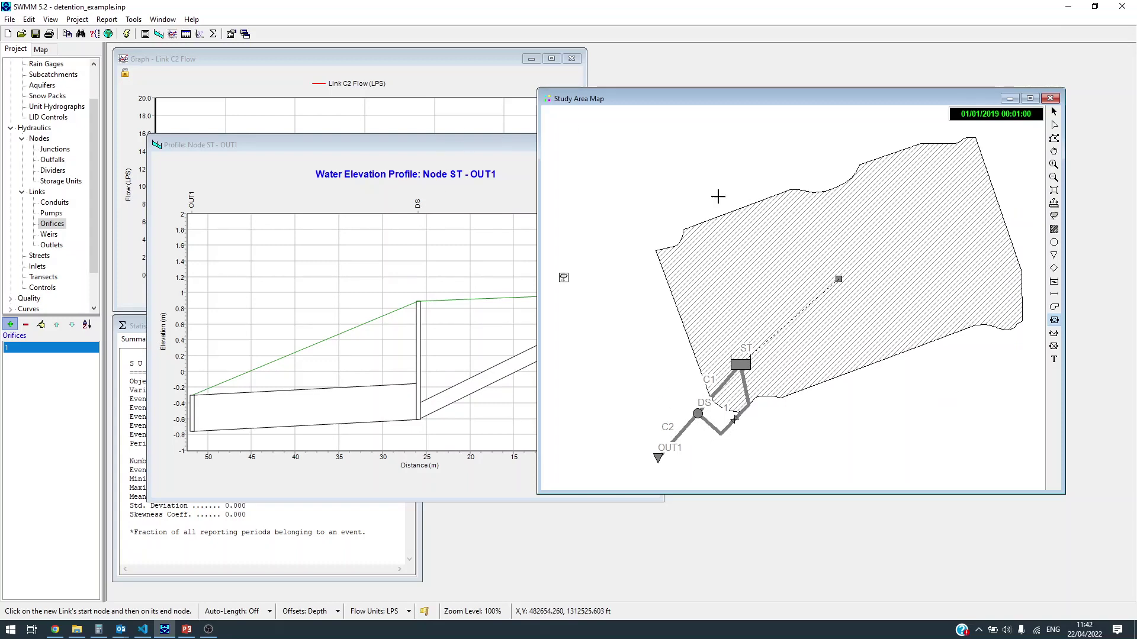
pyautogui.click(126, 35)
# - Dismiss the run report and rearrange the C2 flow graph, map and profile windows
pyautogui.click(571, 364)
pyautogui.click(327, 59)
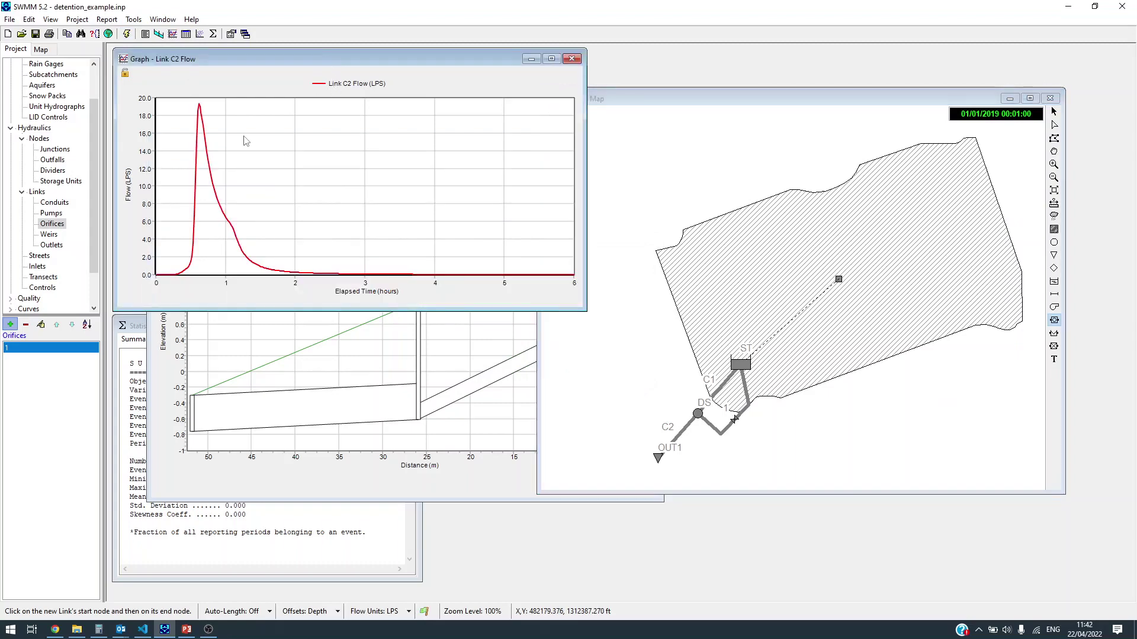
pyautogui.click(1052, 124)
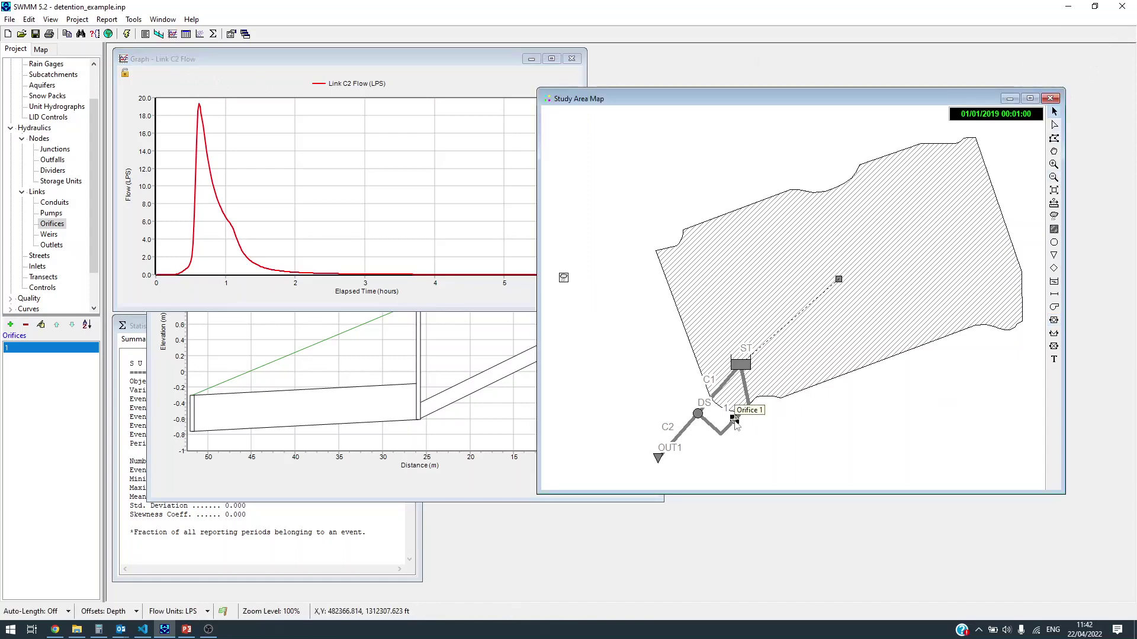
pyautogui.moveTo(786, 99); pyautogui.dragTo(810, 163)
pyautogui.click(493, 474)
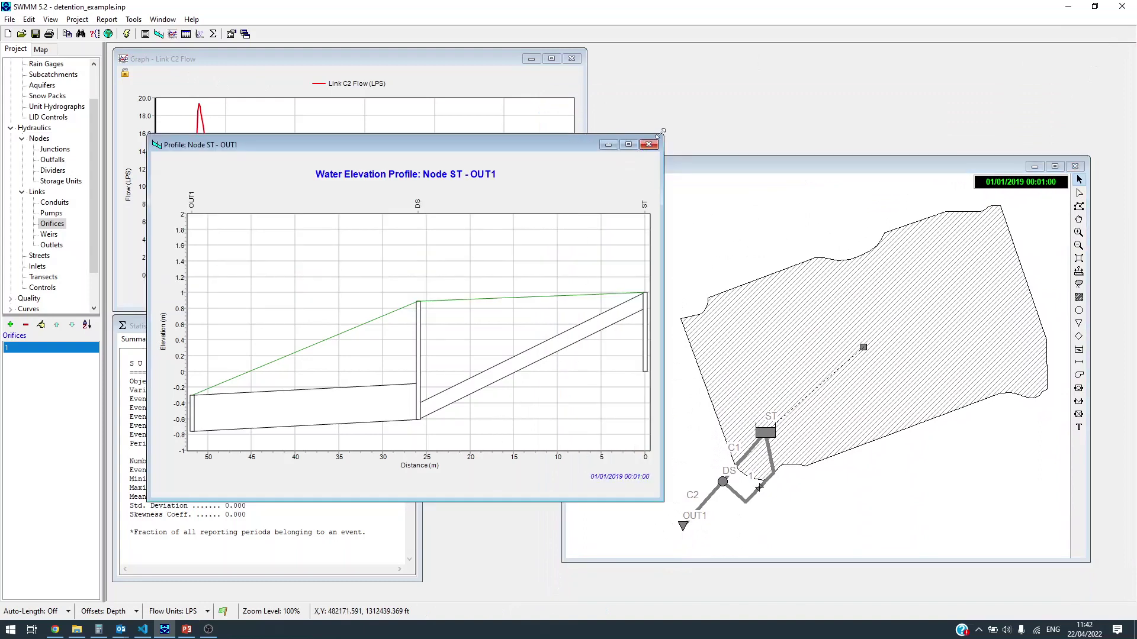
pyautogui.moveTo(661, 132); pyautogui.dragTo(625, 289)
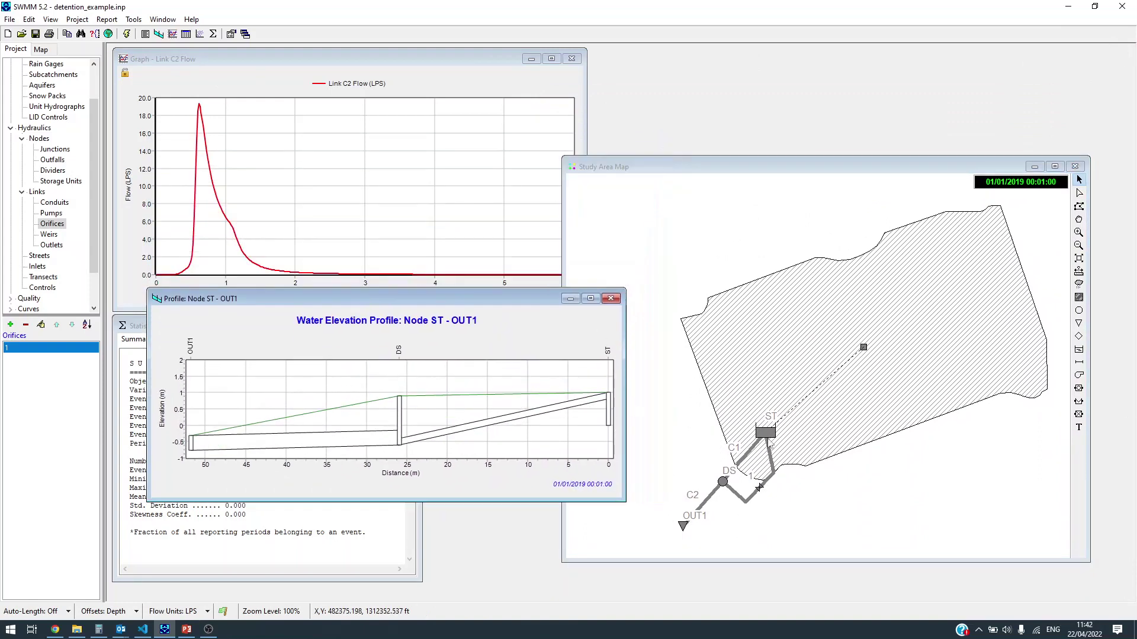
# - Graph storage node ST's depth over time, peaking near 0.054 m, and move it upper right
pyautogui.click(765, 431)
pyautogui.click(172, 34)
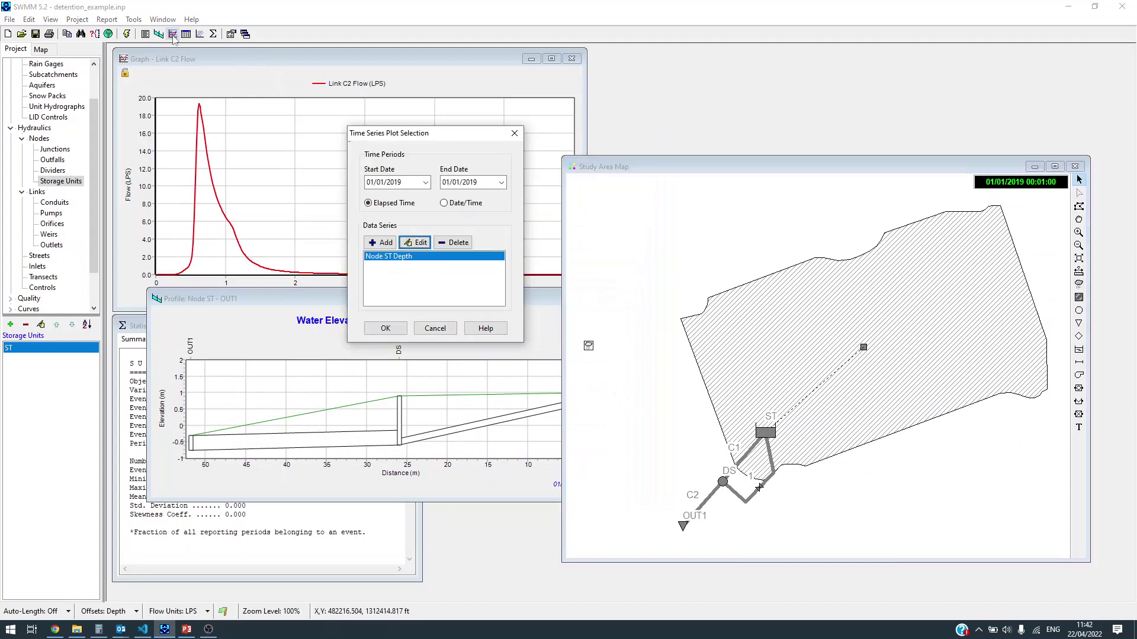
pyautogui.click(392, 329)
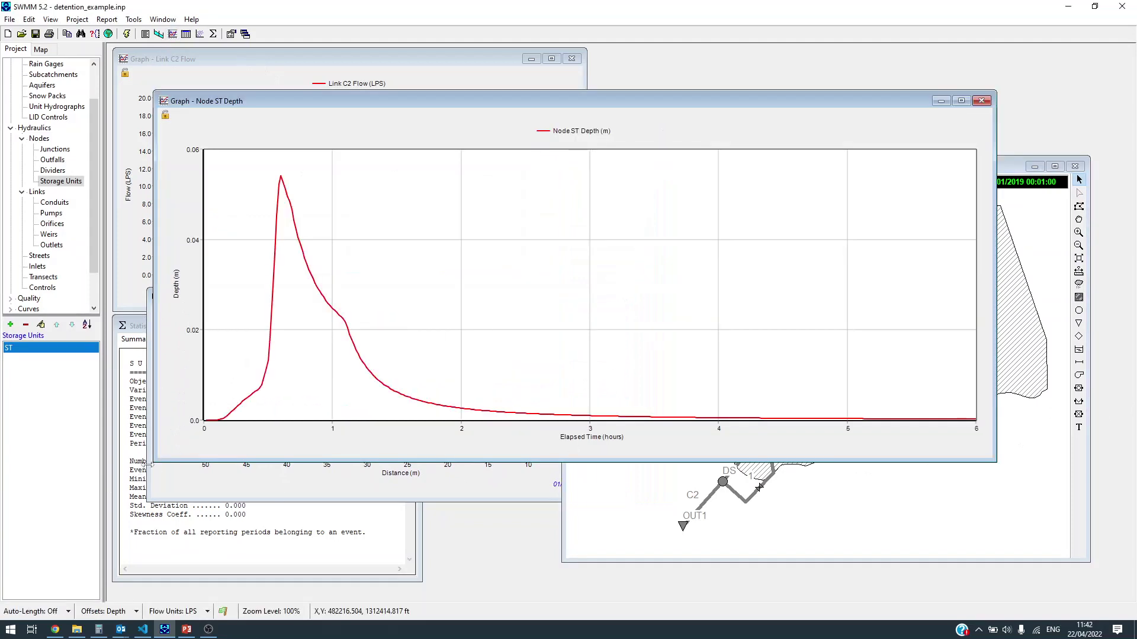
pyautogui.moveTo(624, 82); pyautogui.dragTo(781, 61)
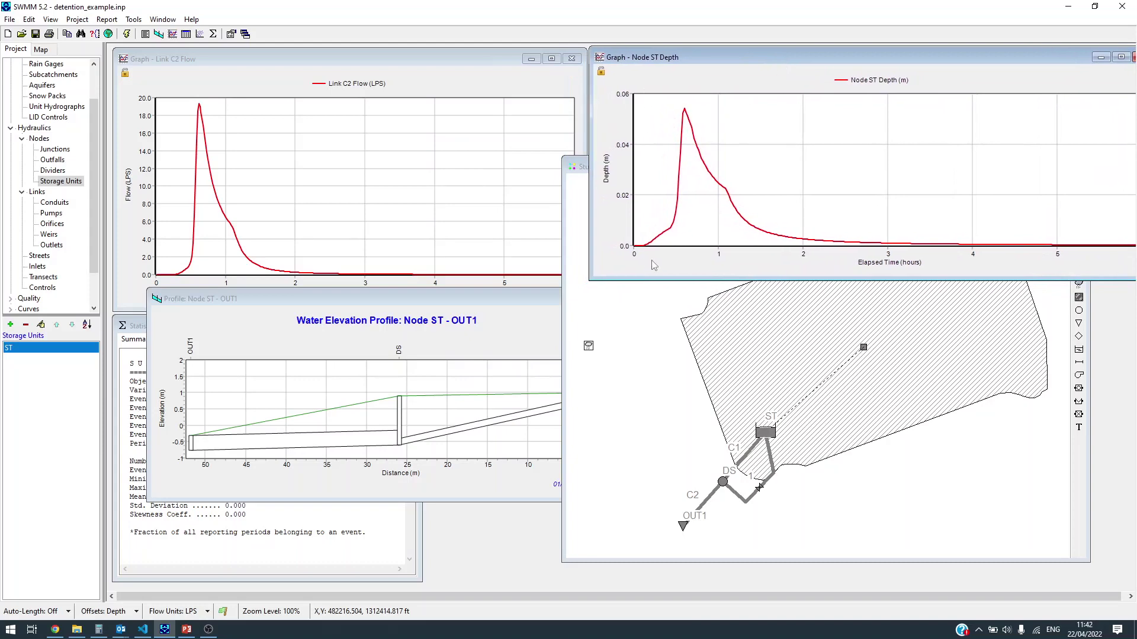
# - Set orifice 1's Height and Width both to 0.05 m
pyautogui.doubleClick(756, 501)
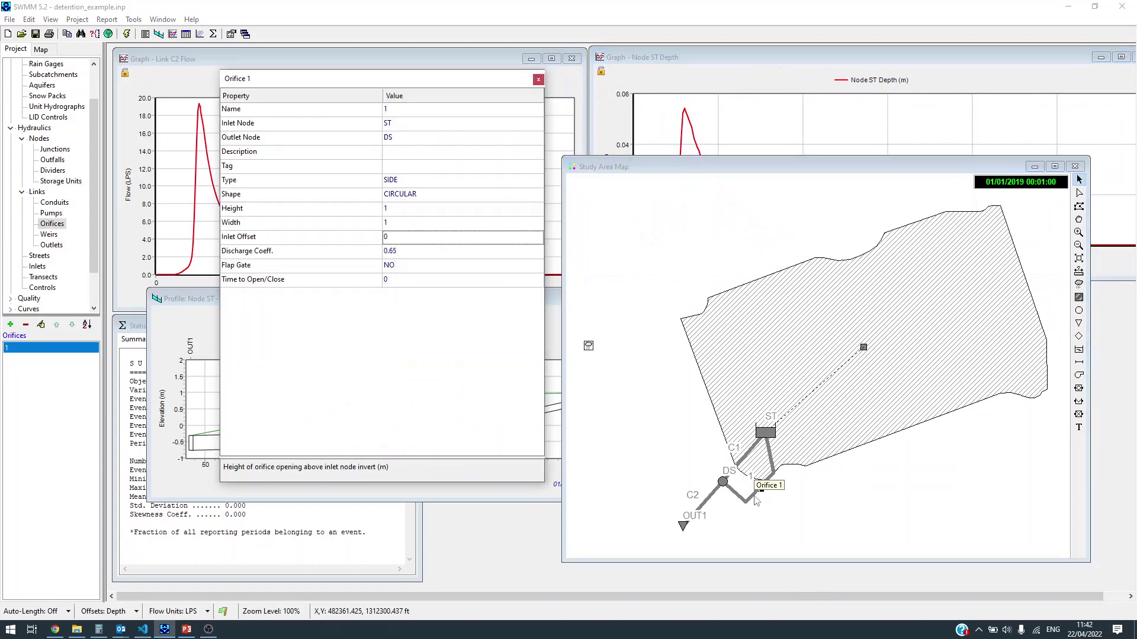
pyautogui.click(408, 195)
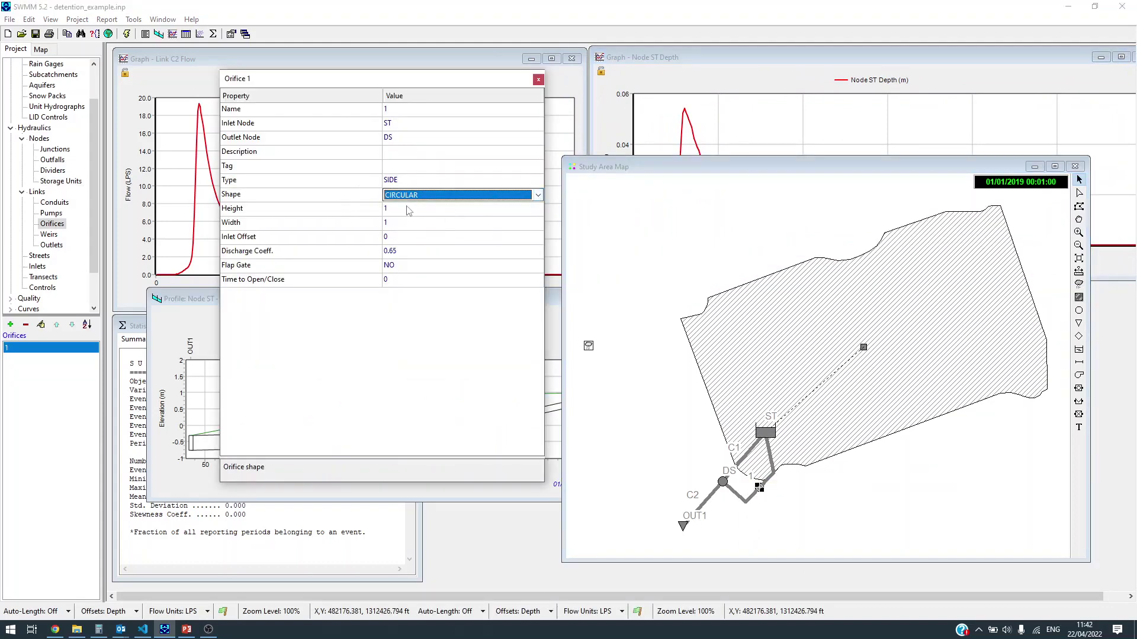
pyautogui.click(407, 211)
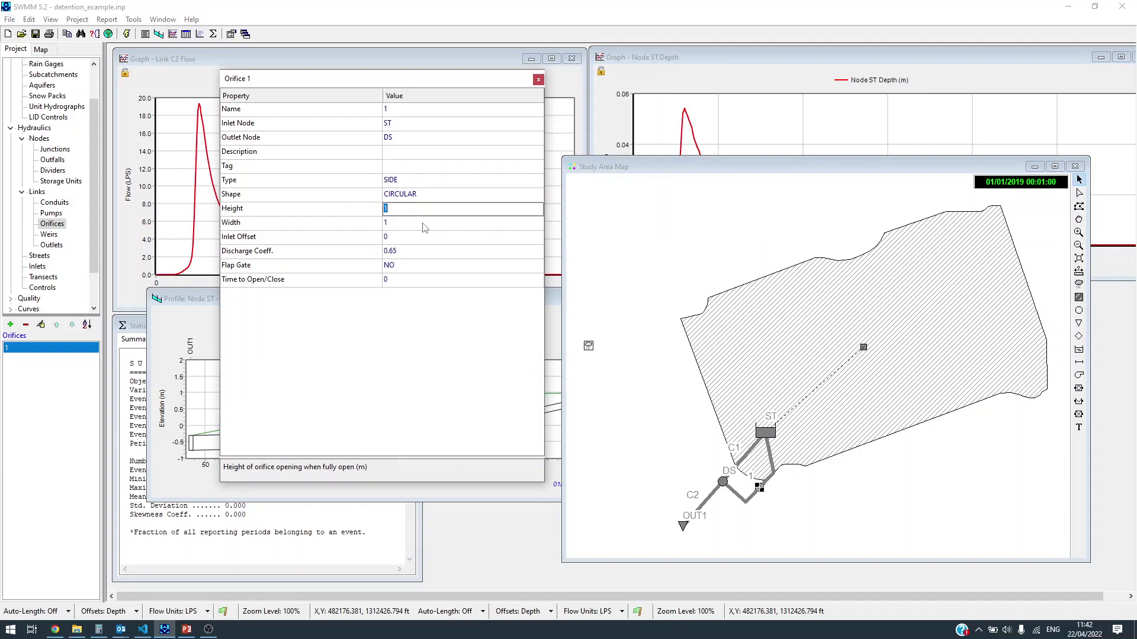
pyautogui.write('.05')
pyautogui.click(441, 222)
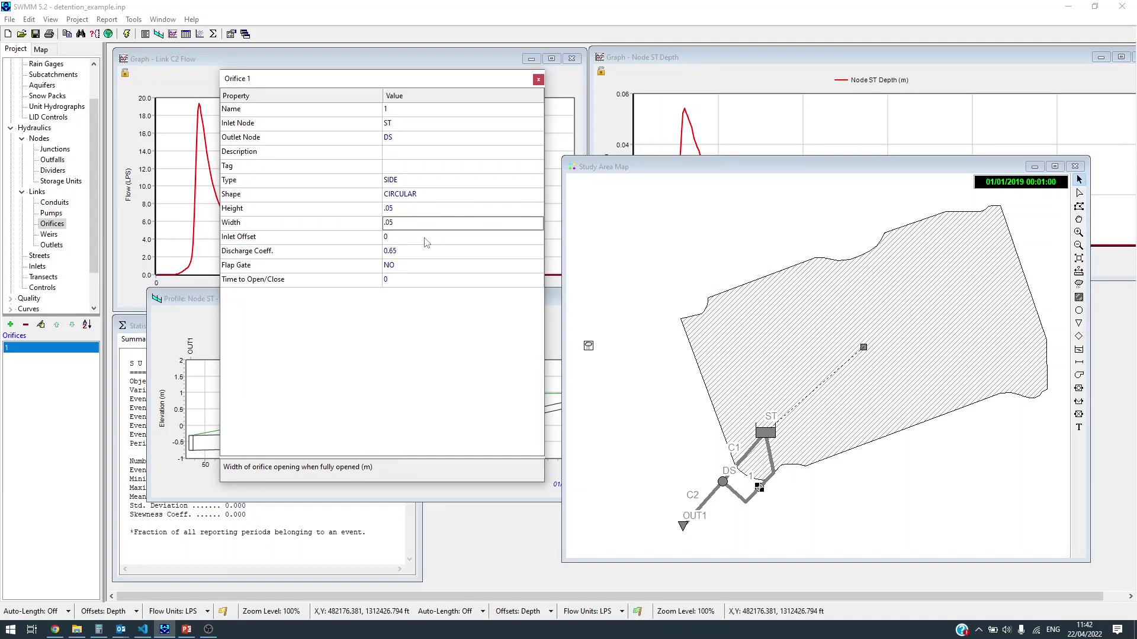
pyautogui.press('Return')
pyautogui.click(538, 79)
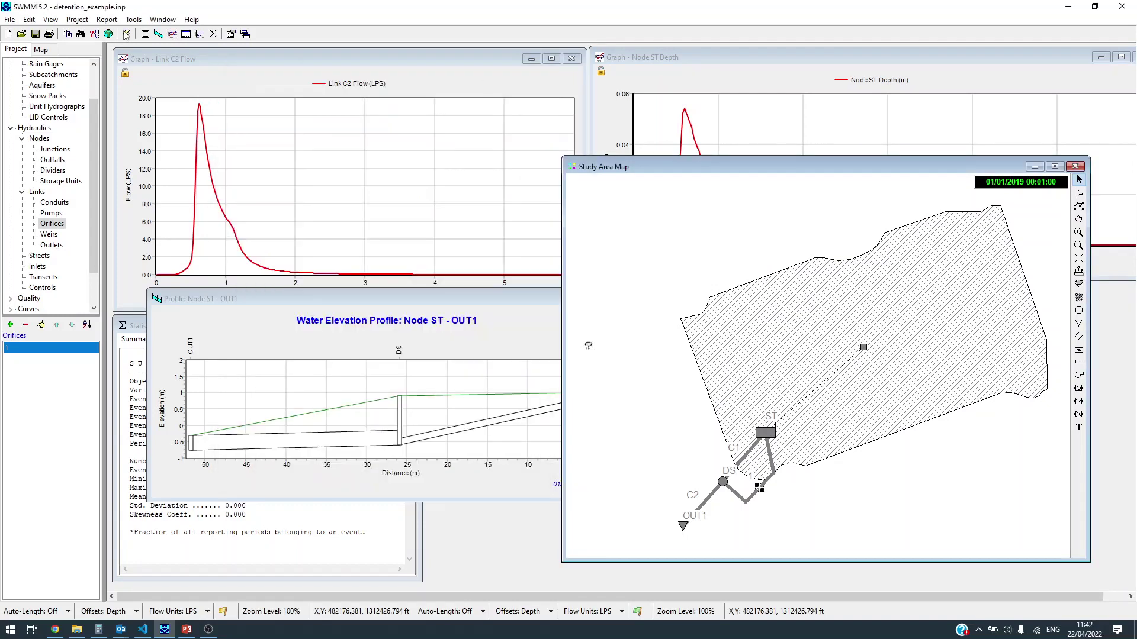
# - Rerun the simulation and bring forward the Node ST Depth graph, now peaking near 0.75 m
pyautogui.click(126, 34)
pyautogui.click(566, 364)
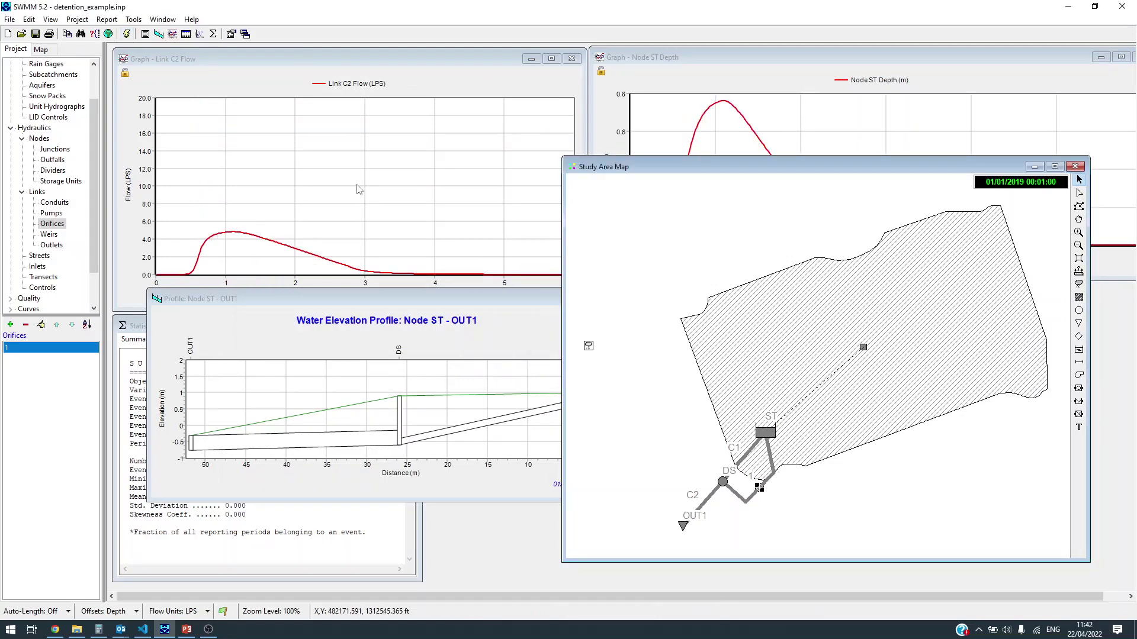
pyautogui.click(711, 56)
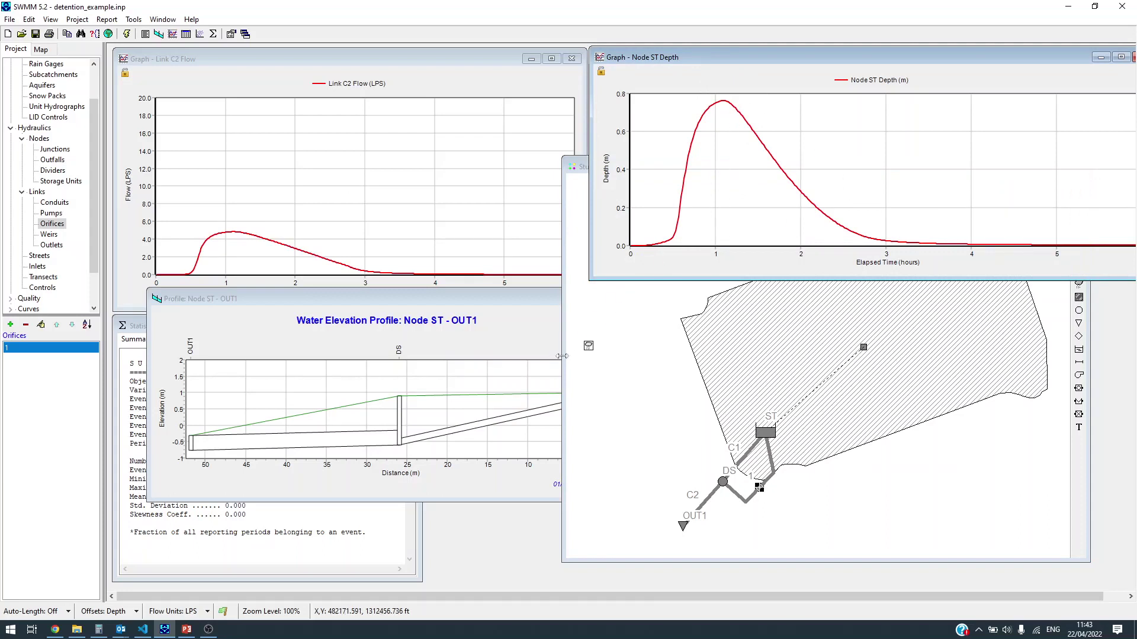
pyautogui.click(760, 473)
# - Start a C2 flow time-series plot and add flow series for orifice 1 and conduit C1
pyautogui.click(708, 498)
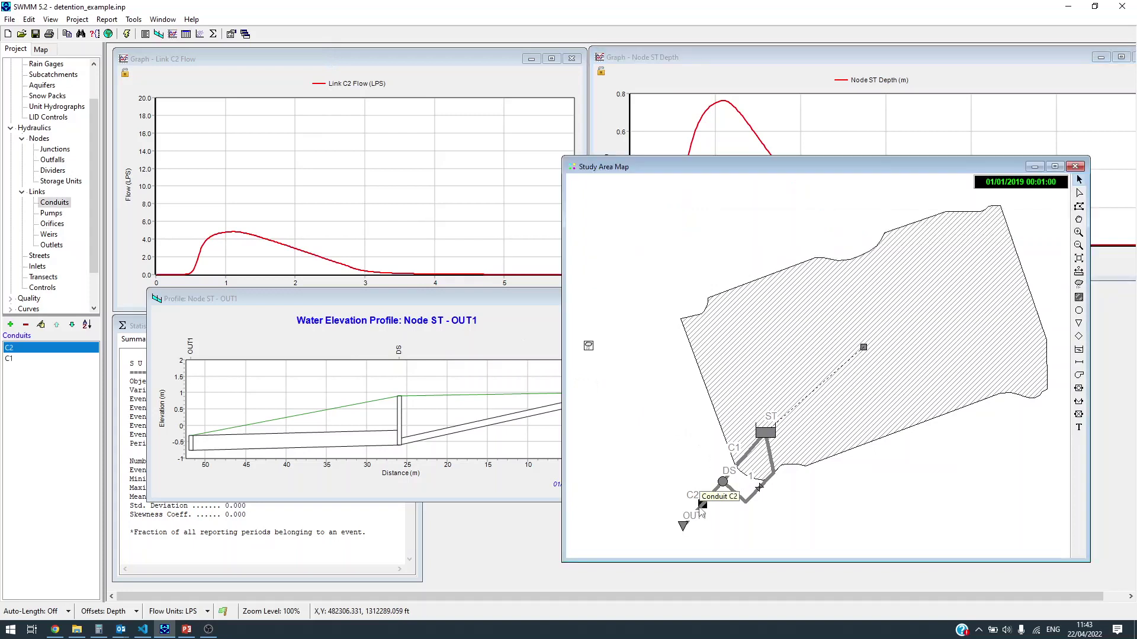
pyautogui.click(173, 34)
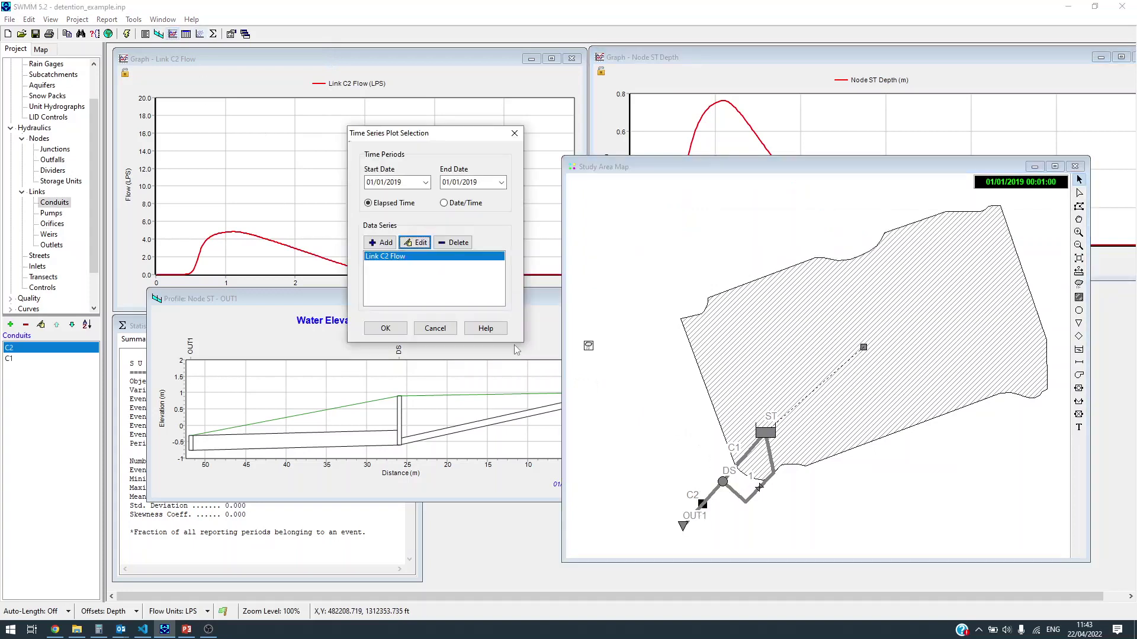
pyautogui.click(759, 486)
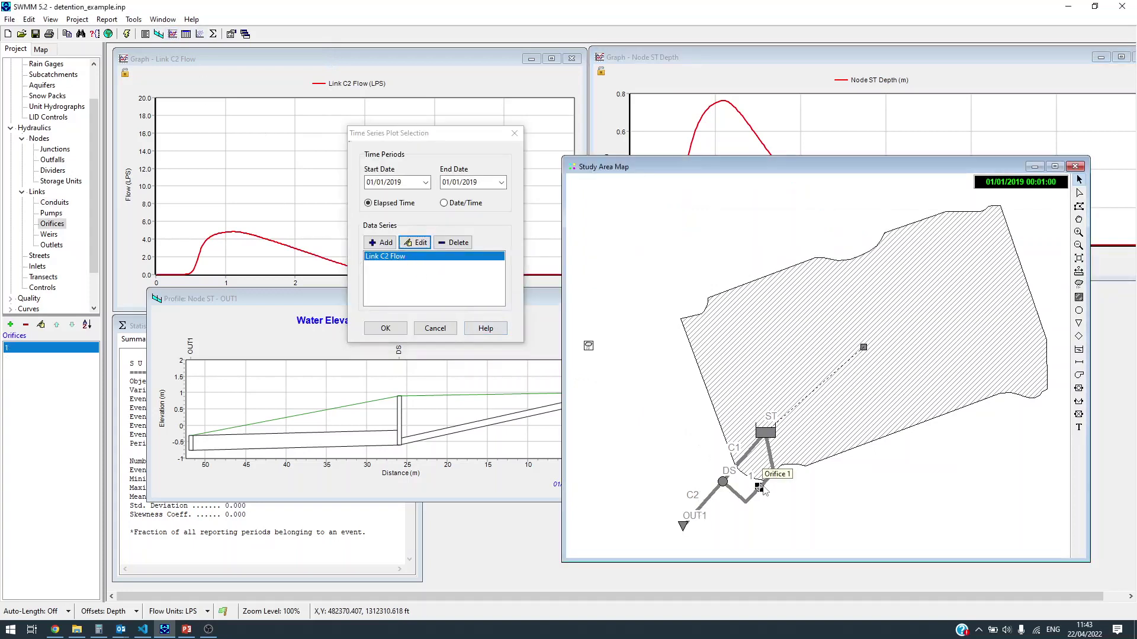
pyautogui.click(380, 242)
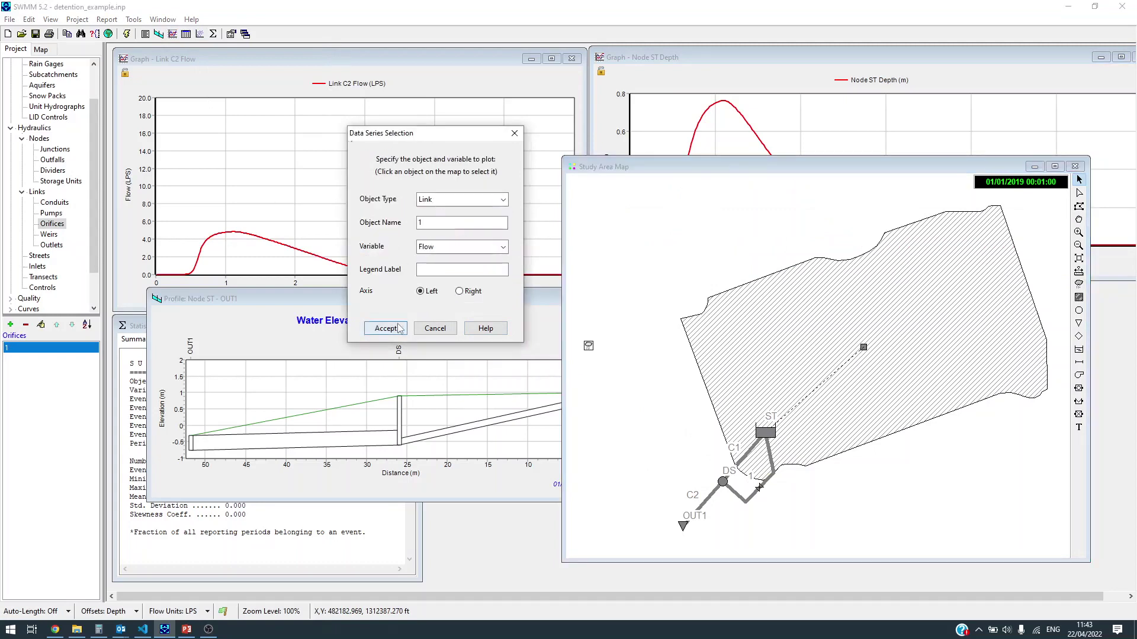
pyautogui.click(391, 325)
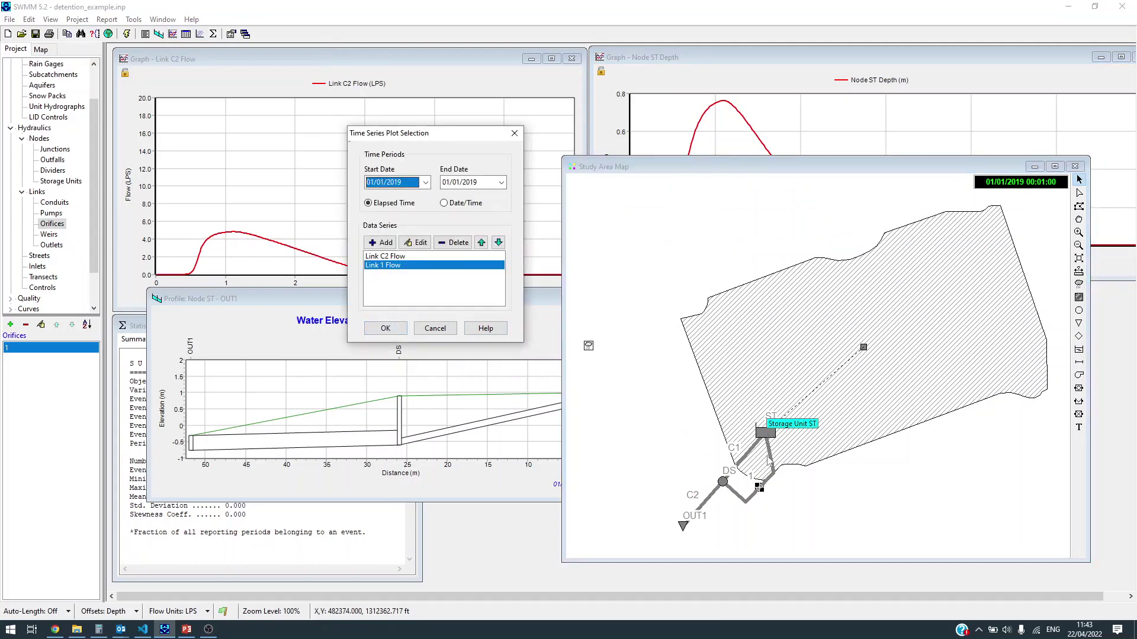
pyautogui.click(741, 460)
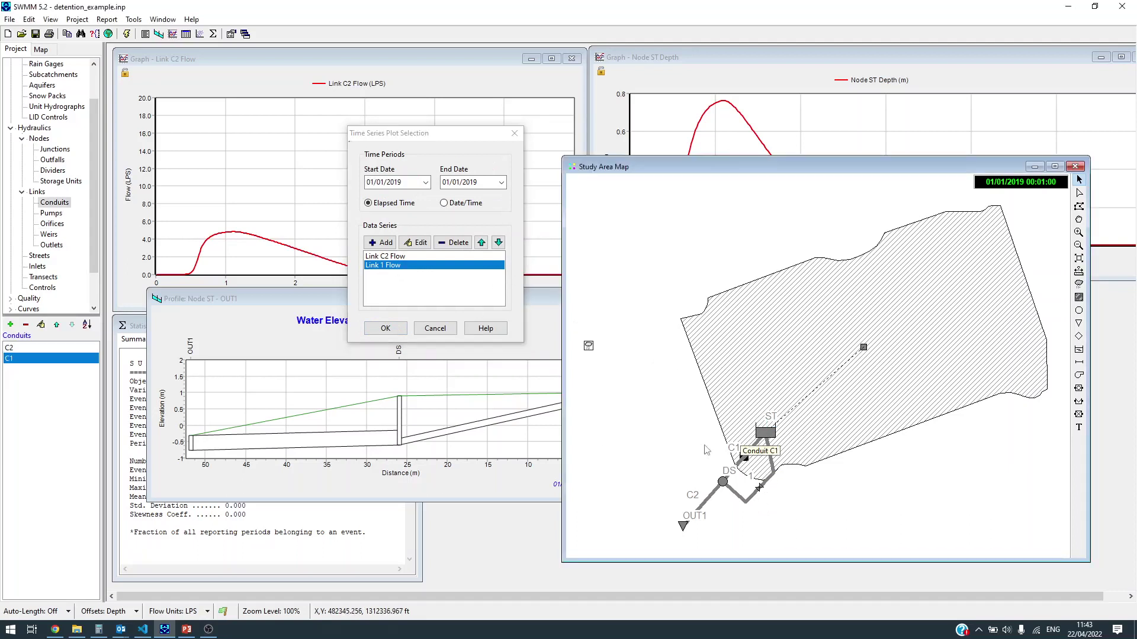
pyautogui.click(384, 243)
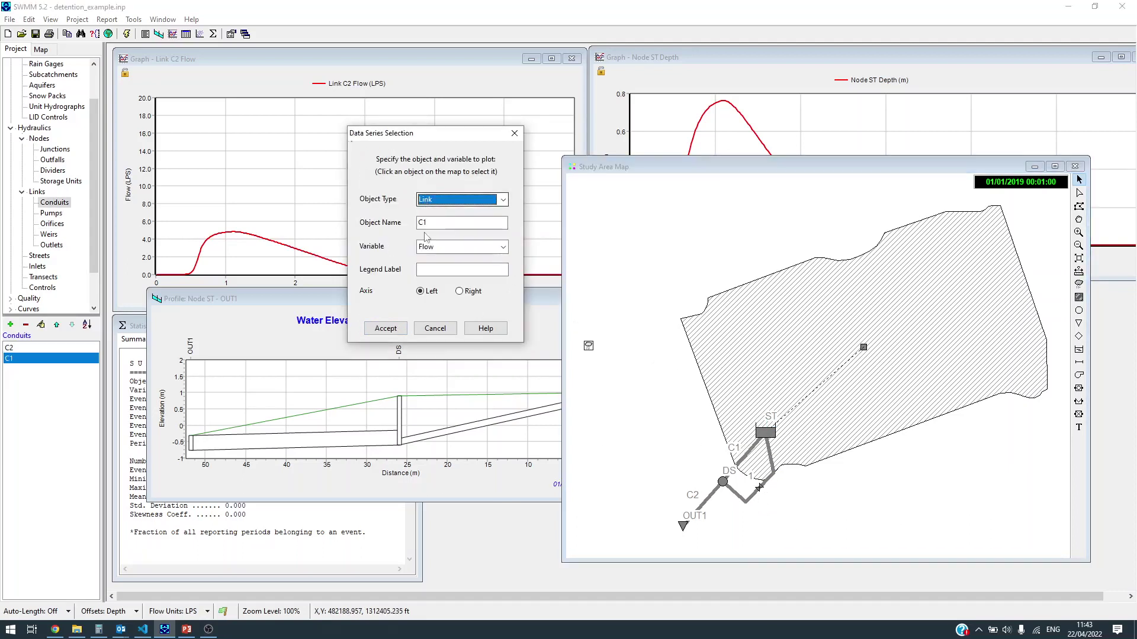
pyautogui.click(386, 329)
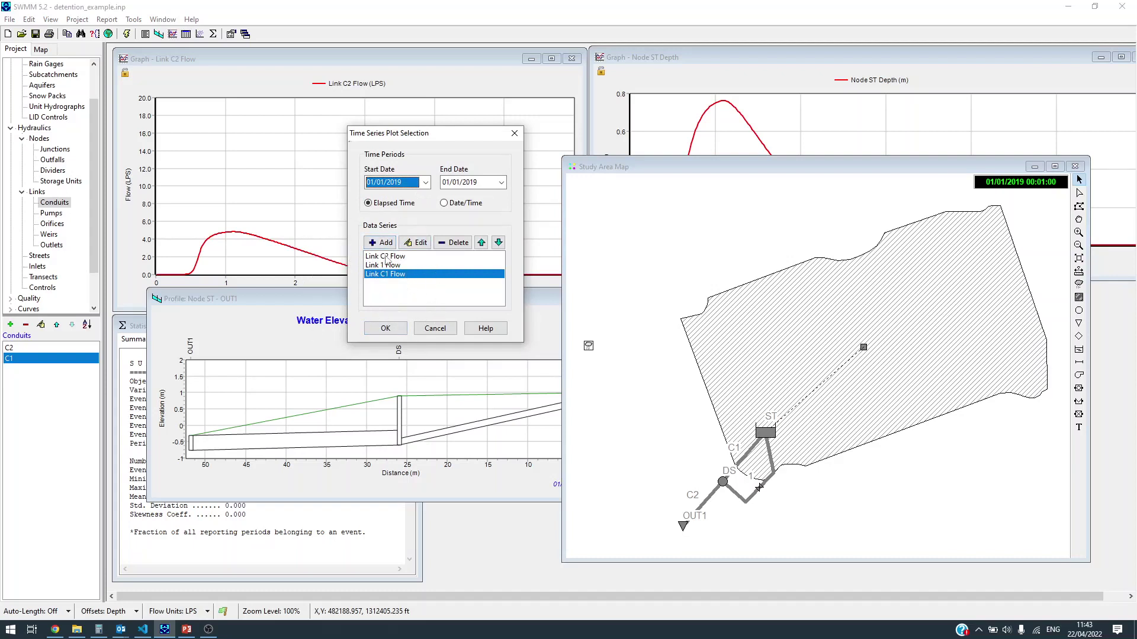
# - Draw the combined C2, 1 and C1 flow graph and compare it with the ST depth graph
pyautogui.click(387, 332)
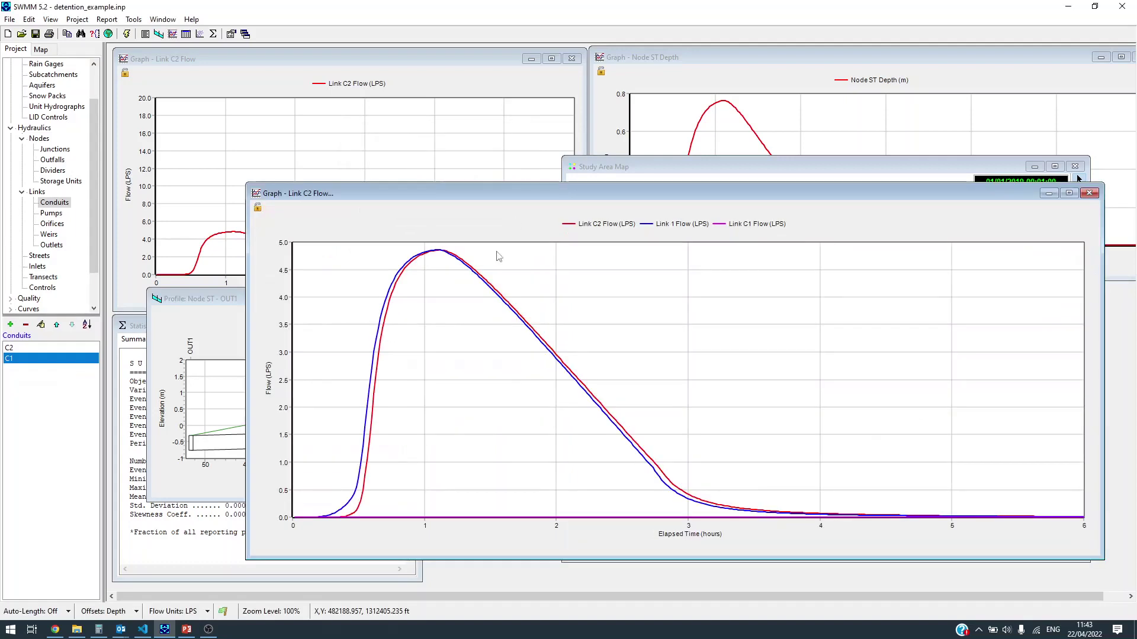
pyautogui.moveTo(516, 194); pyautogui.dragTo(406, 211)
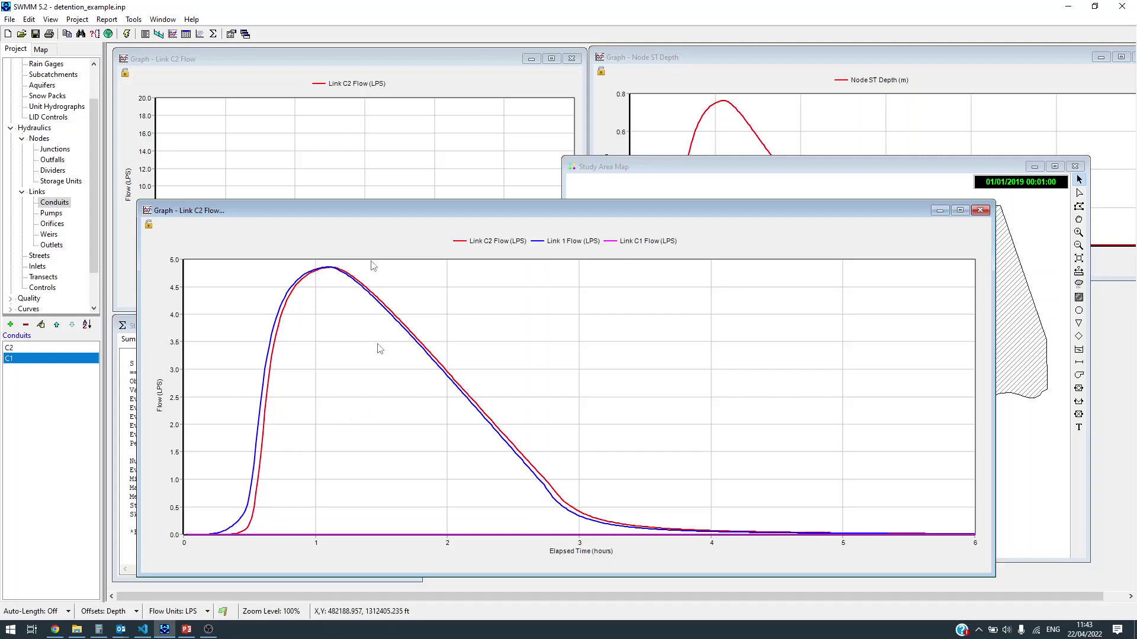
pyautogui.click(697, 76)
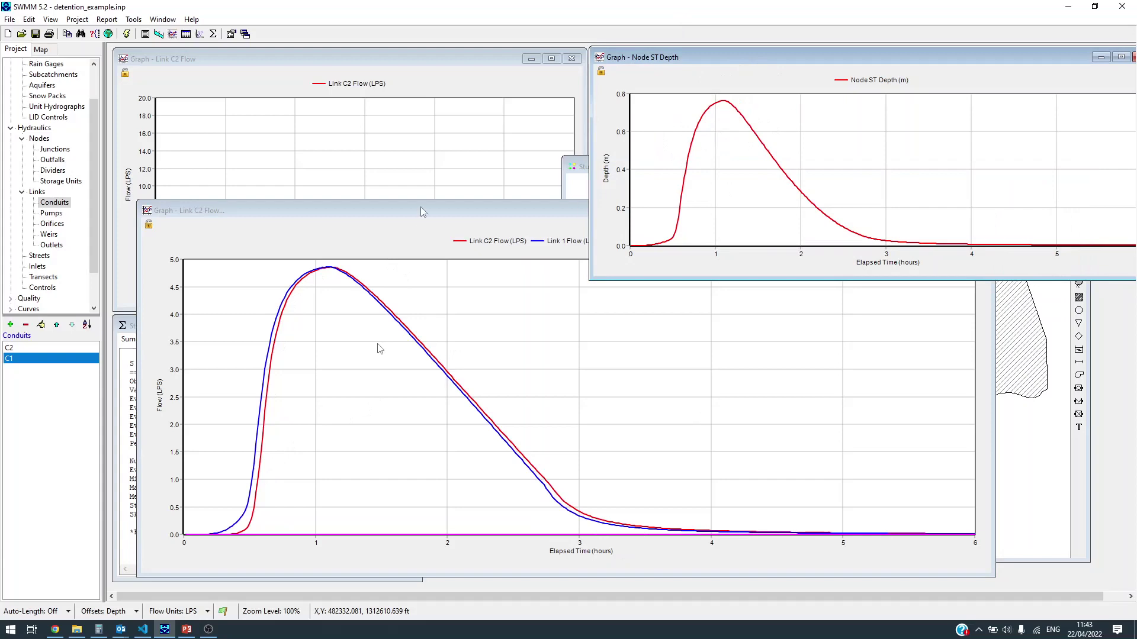
pyautogui.moveTo(423, 211); pyautogui.dragTo(794, 125)
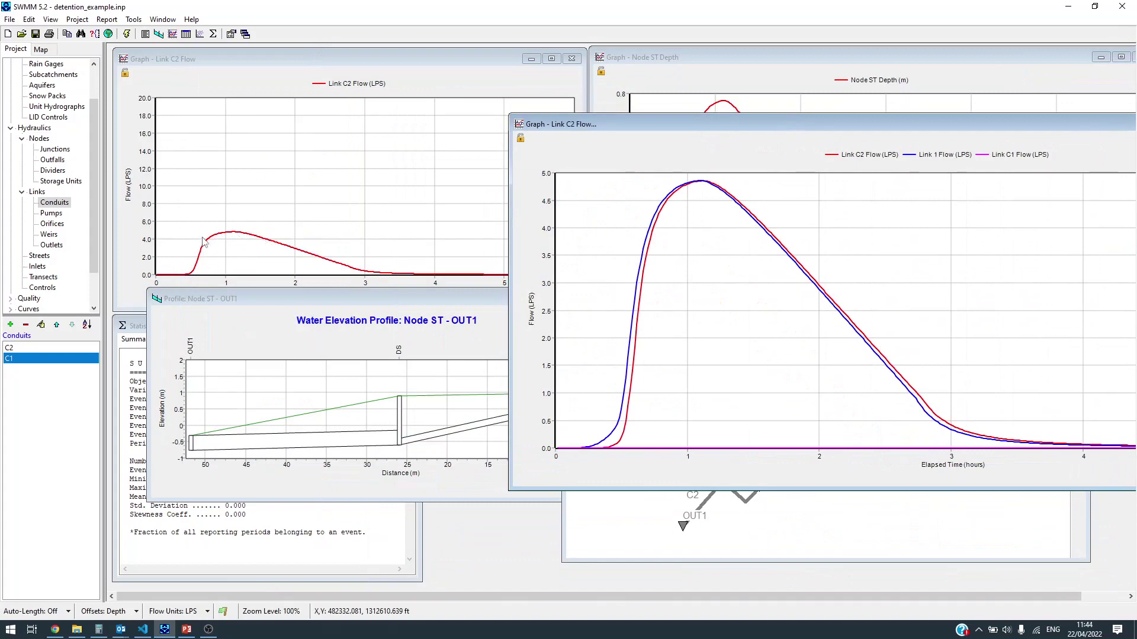
# - Edit storage unit ST's storage shape constant and run the simulation
pyautogui.click(764, 524)
pyautogui.click(765, 433)
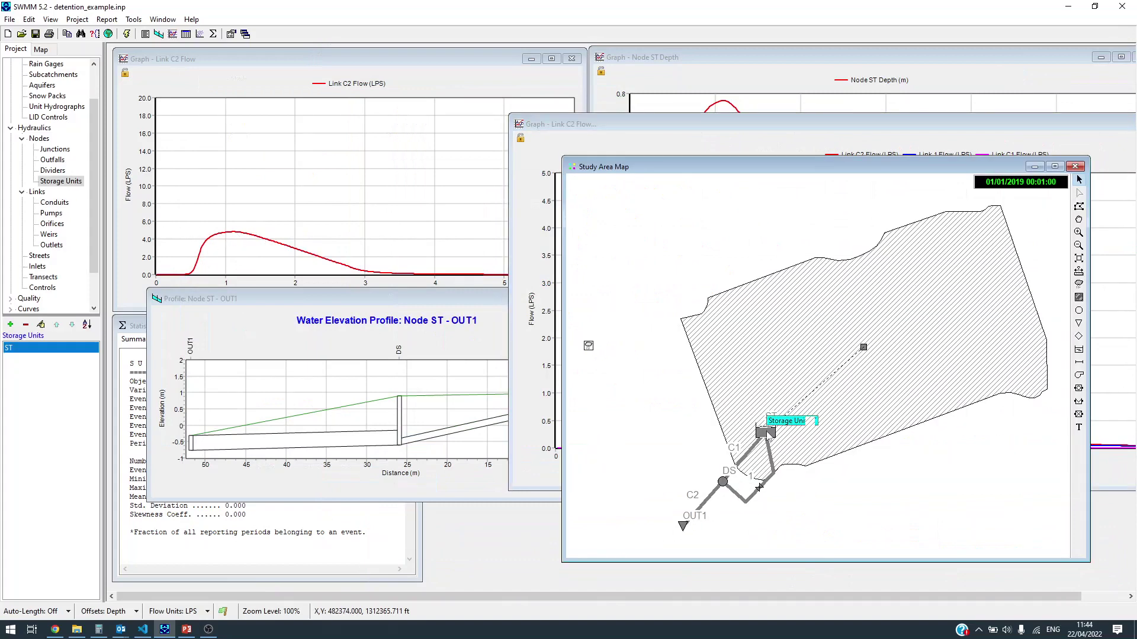
pyautogui.doubleClick(766, 432)
pyautogui.click(488, 294)
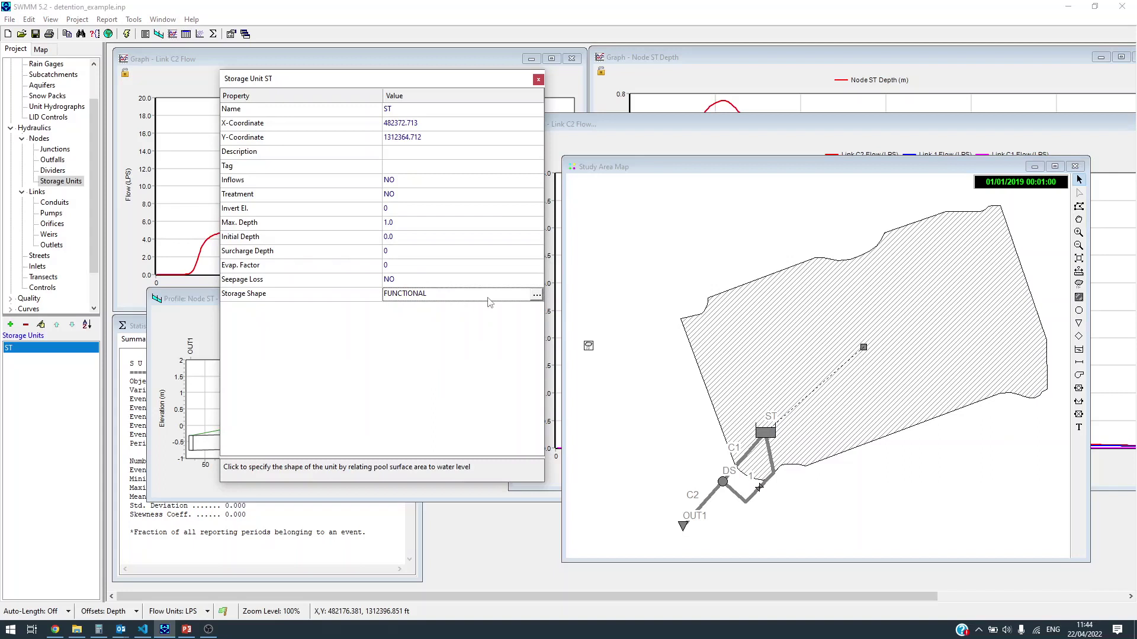
pyautogui.click(537, 295)
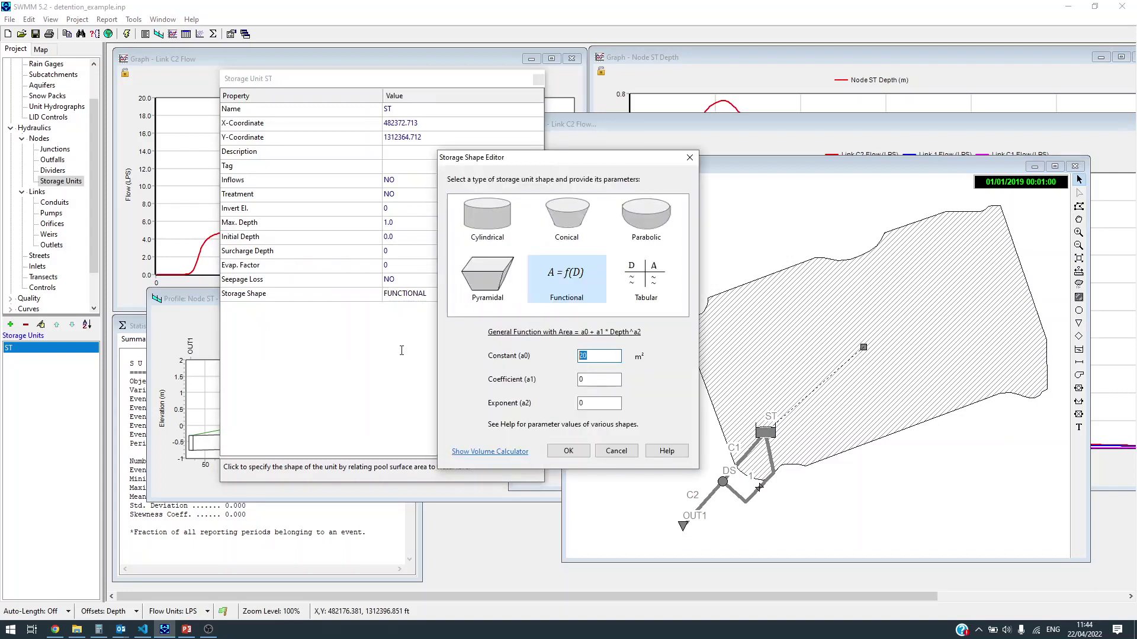
pyautogui.write('15')
pyautogui.click(689, 157)
pyautogui.click(126, 35)
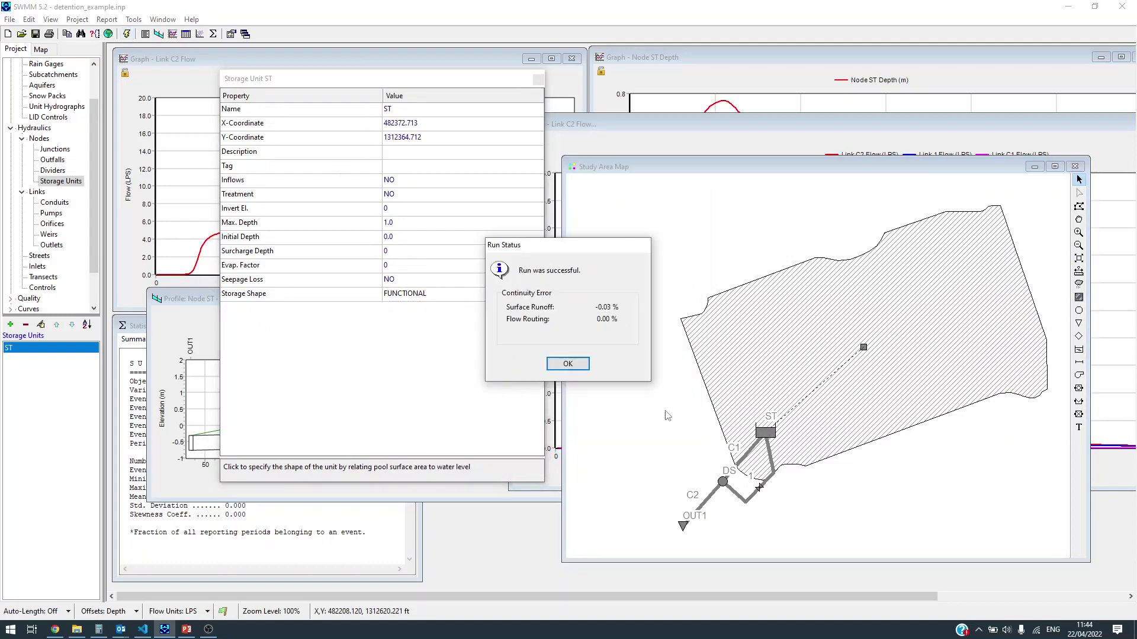
pyautogui.click(570, 364)
# - Set ST's constant surface area to 15 m² and rerun the simulation
pyautogui.click(210, 251)
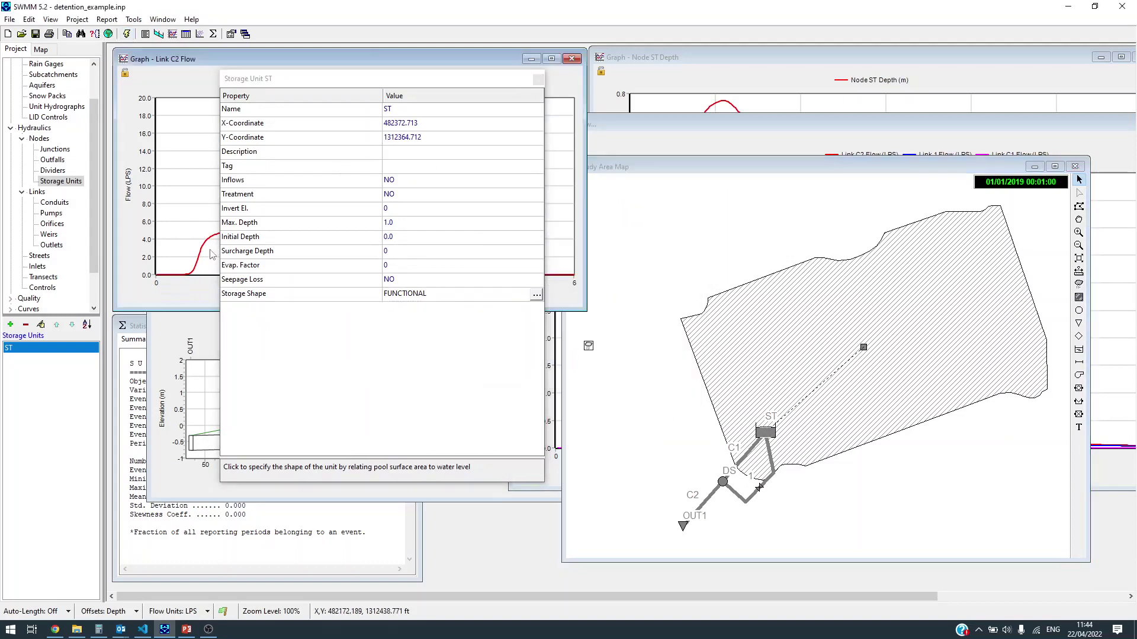
pyautogui.moveTo(413, 87); pyautogui.dragTo(413, 118)
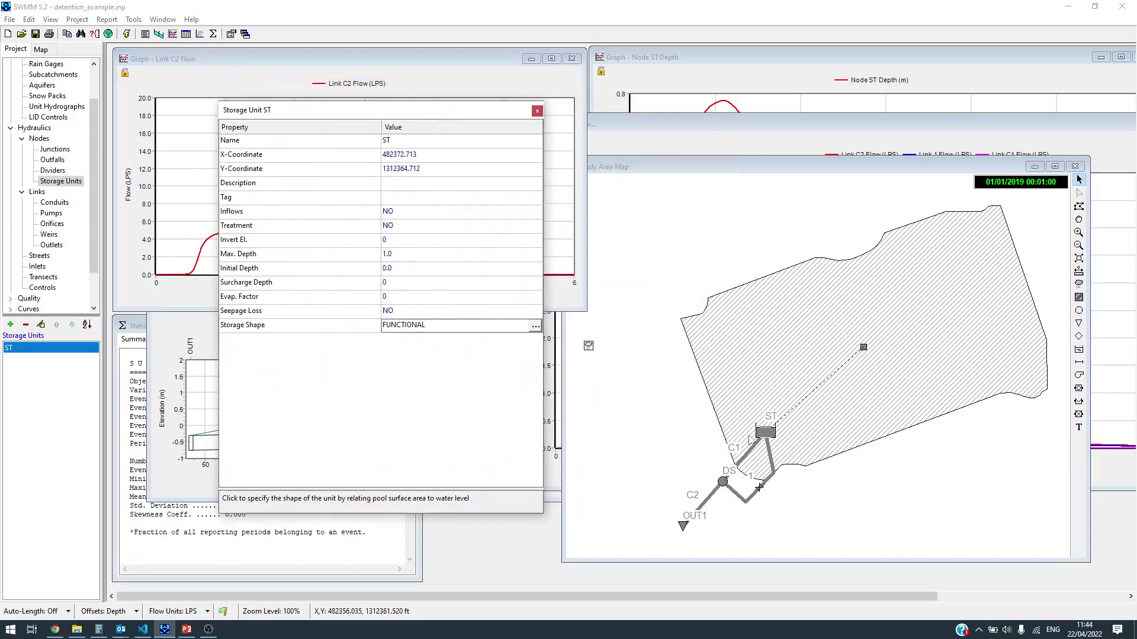
pyautogui.click(535, 327)
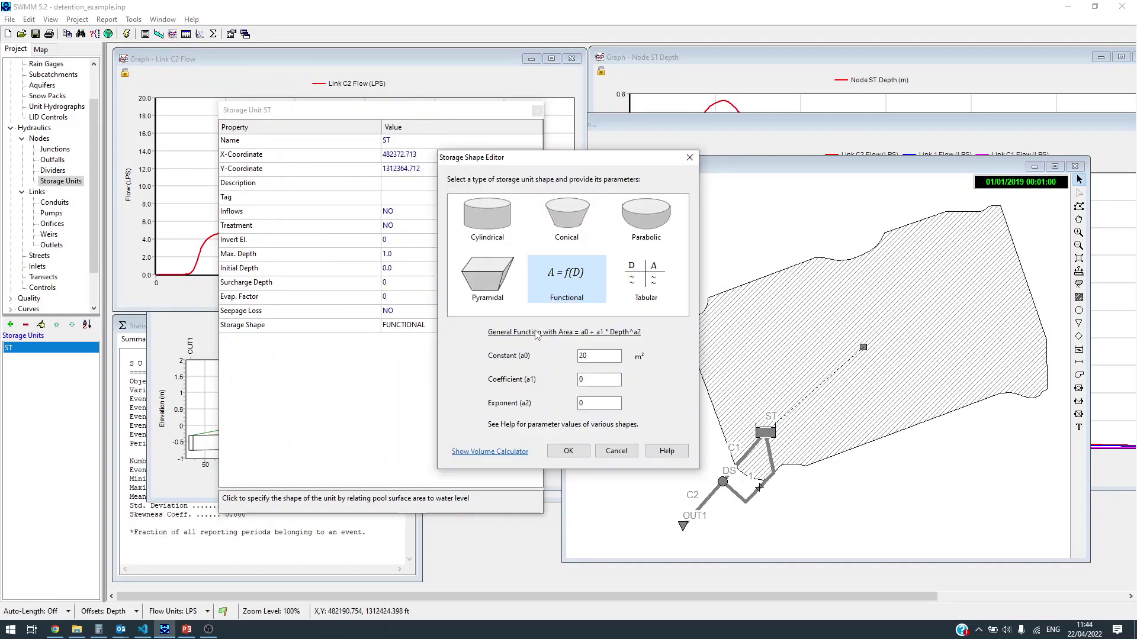
pyautogui.write('15')
pyautogui.click(568, 452)
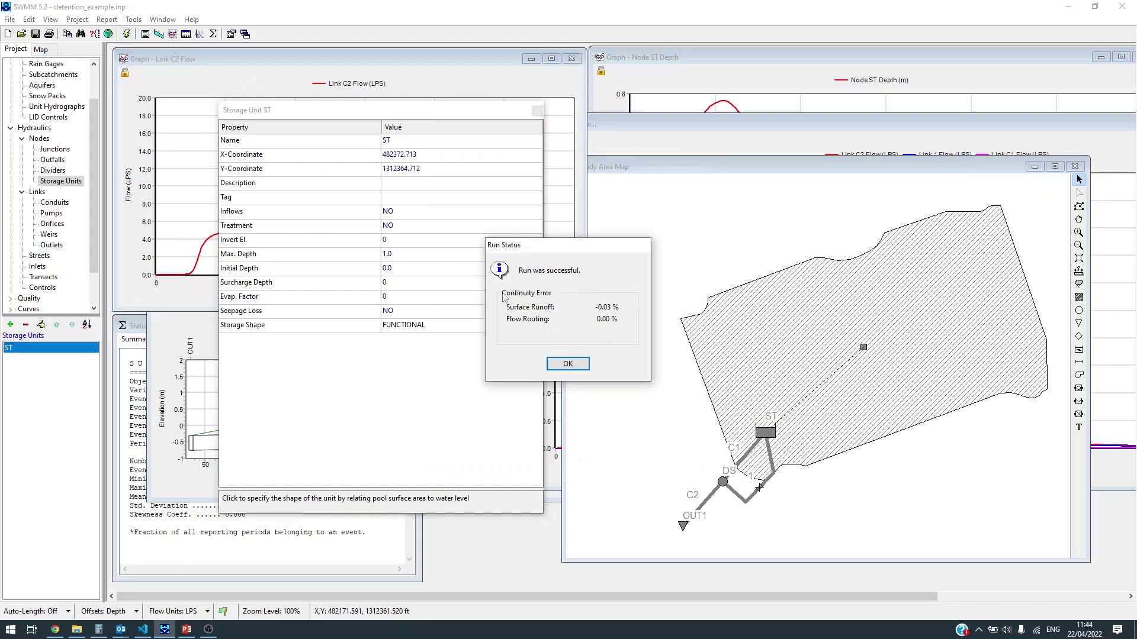
pyautogui.click(579, 363)
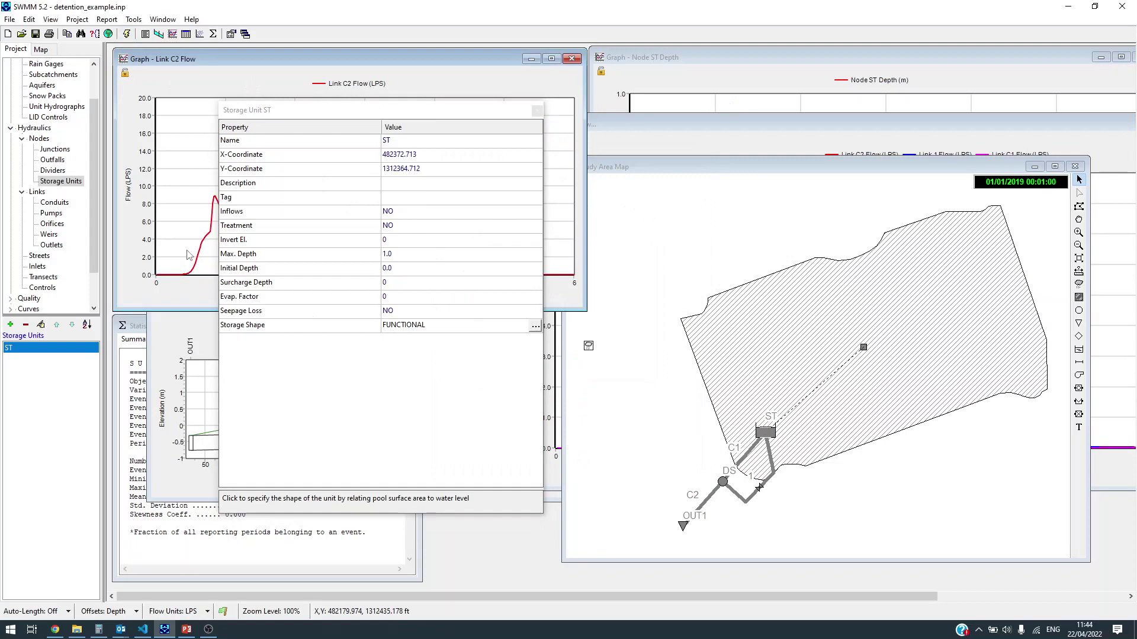
# - Review the ST depth and C2 flow graphs, then edit orifice 1's height to 0.075 m
pyautogui.click(725, 135)
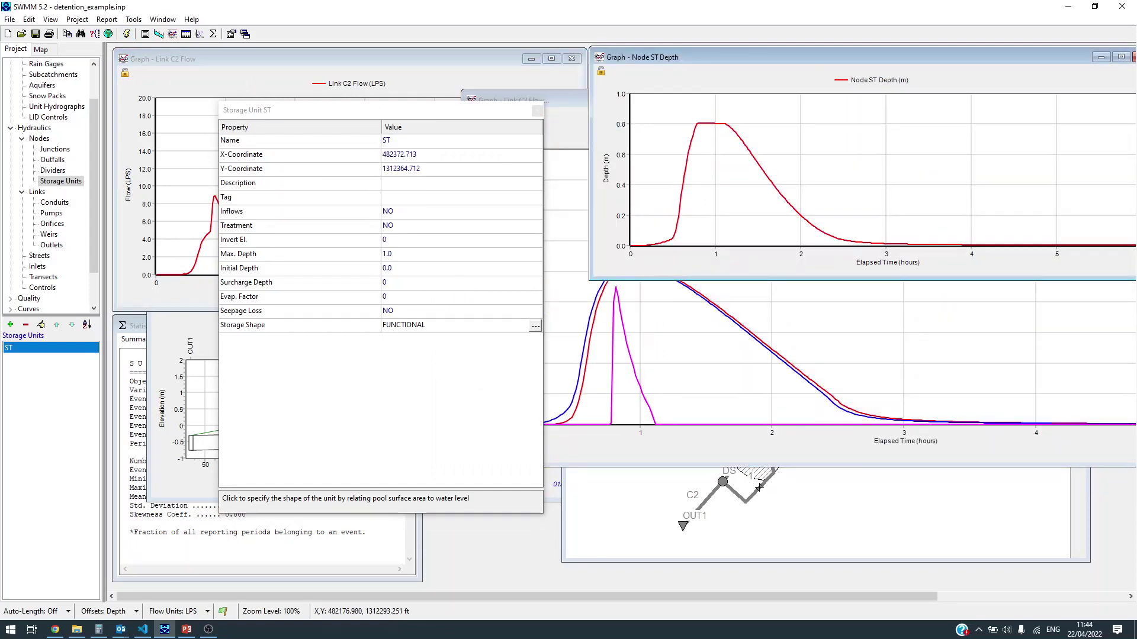
pyautogui.click(754, 443)
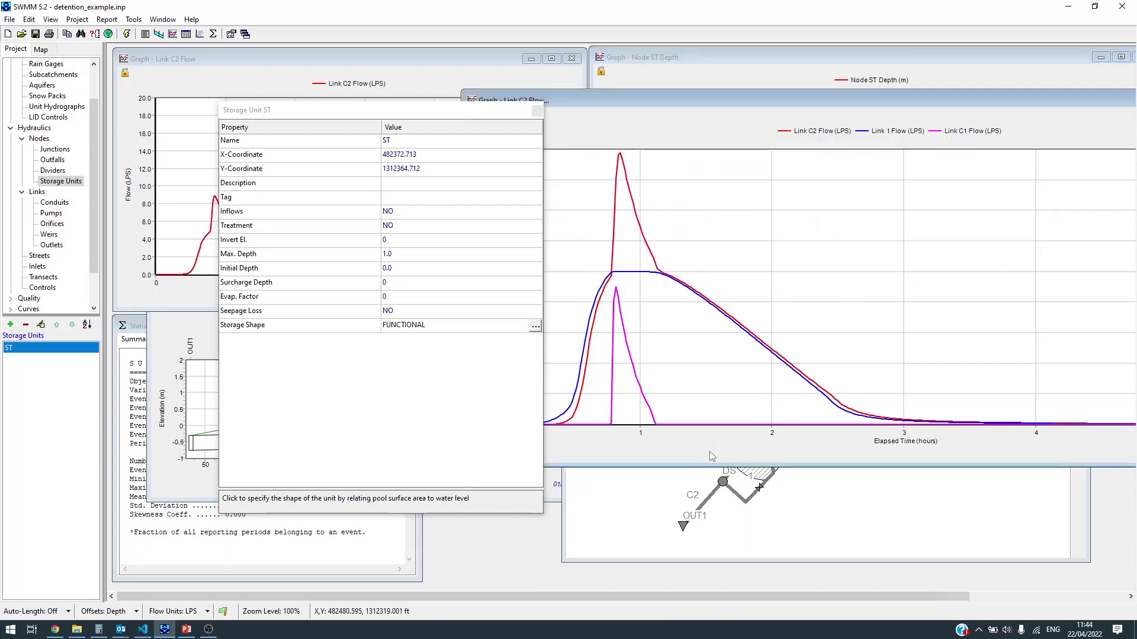
pyautogui.click(268, 59)
pyautogui.moveTo(308, 110); pyautogui.dragTo(430, 324)
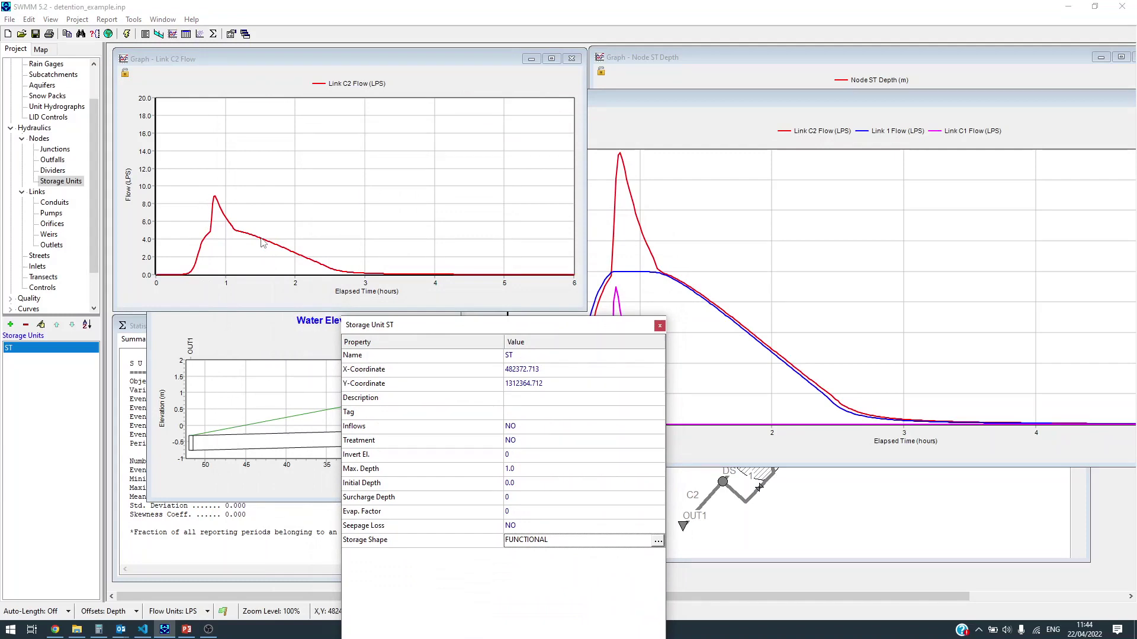
pyautogui.click(759, 489)
pyautogui.click(548, 456)
pyautogui.click(548, 455)
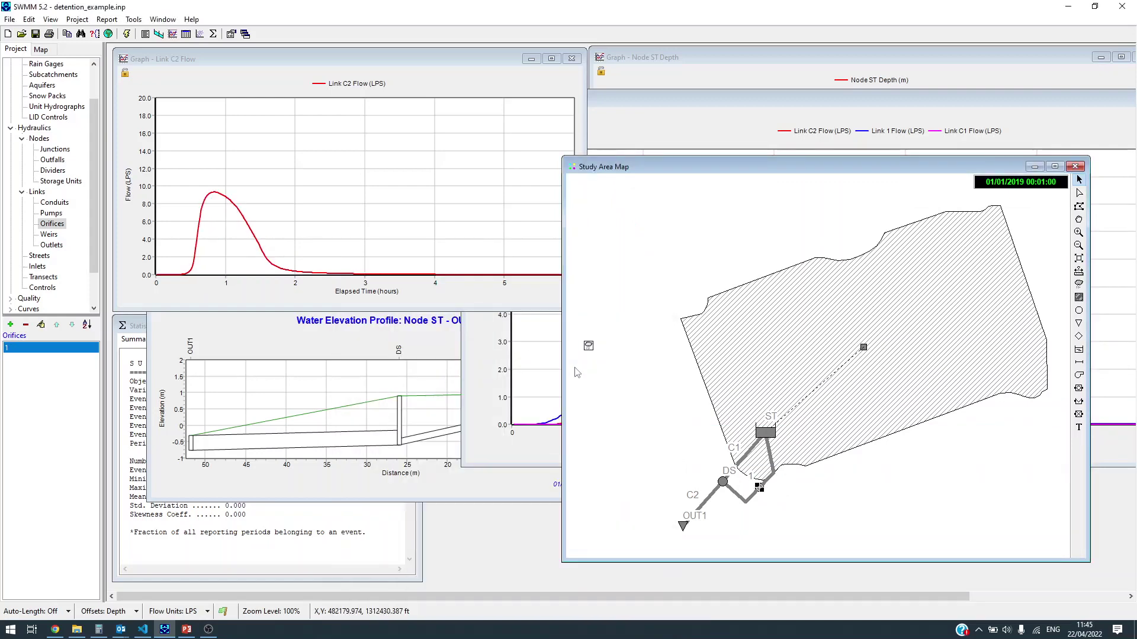
# - Enter 15 as ST's storage area constant and close its properties
pyautogui.click(705, 140)
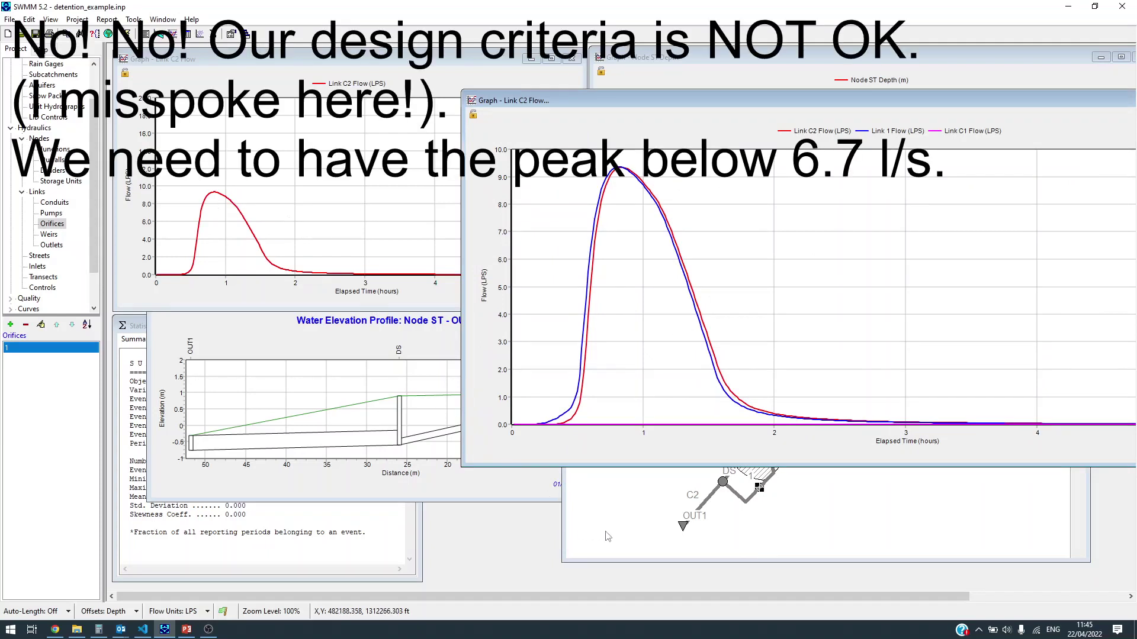
pyautogui.click(770, 521)
pyautogui.click(767, 434)
pyautogui.doubleClick(768, 434)
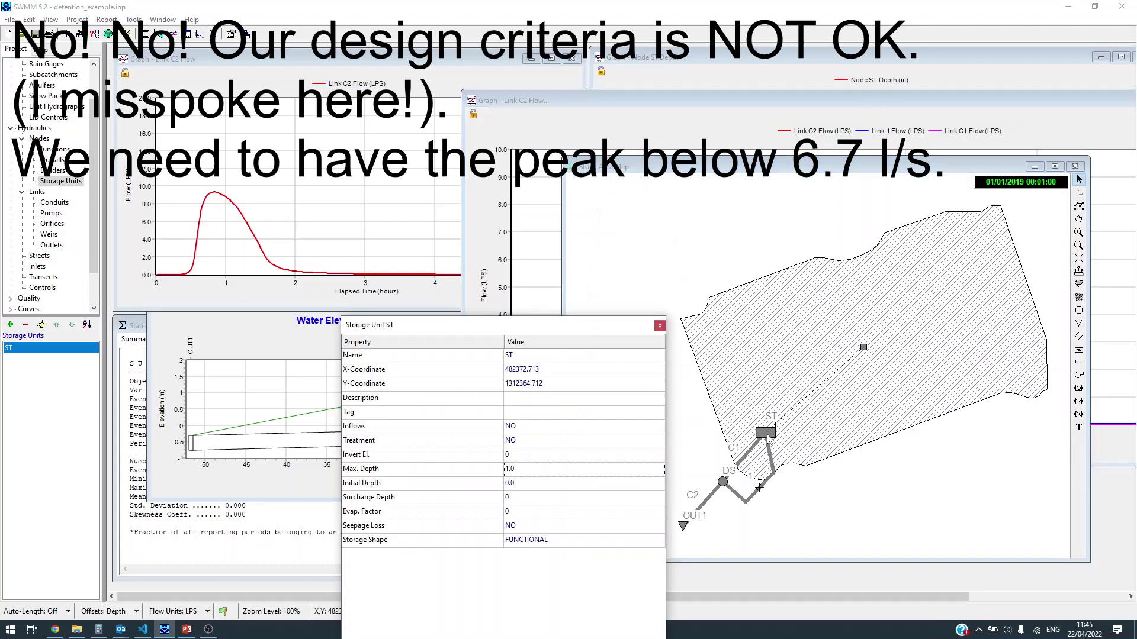
pyautogui.click(595, 543)
pyautogui.click(657, 542)
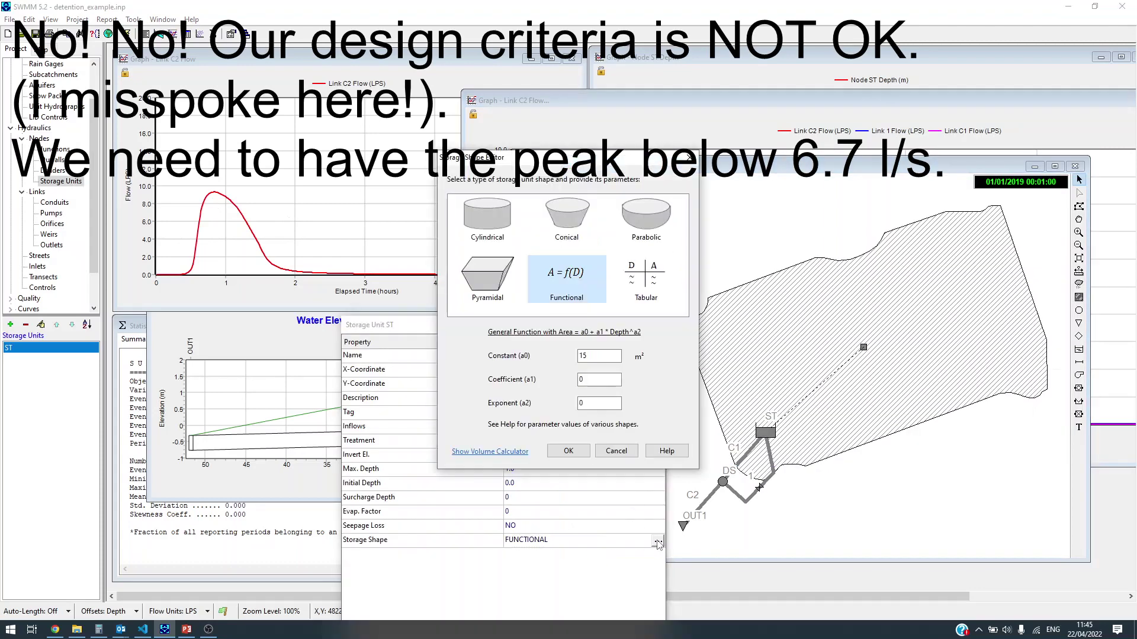
pyautogui.write('15')
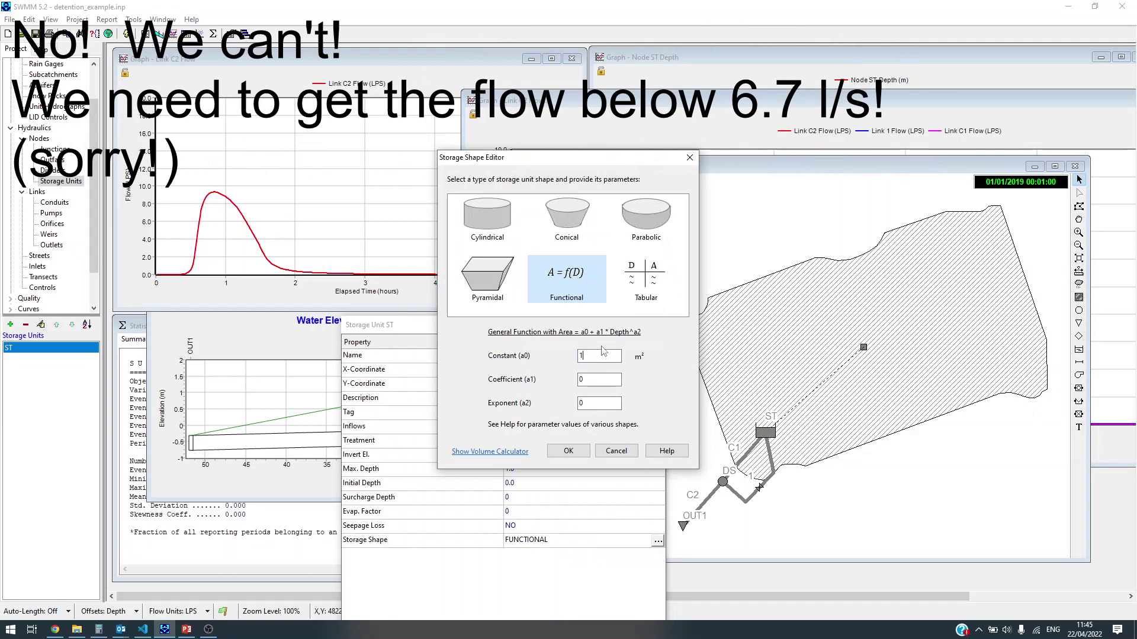
pyautogui.press('Return')
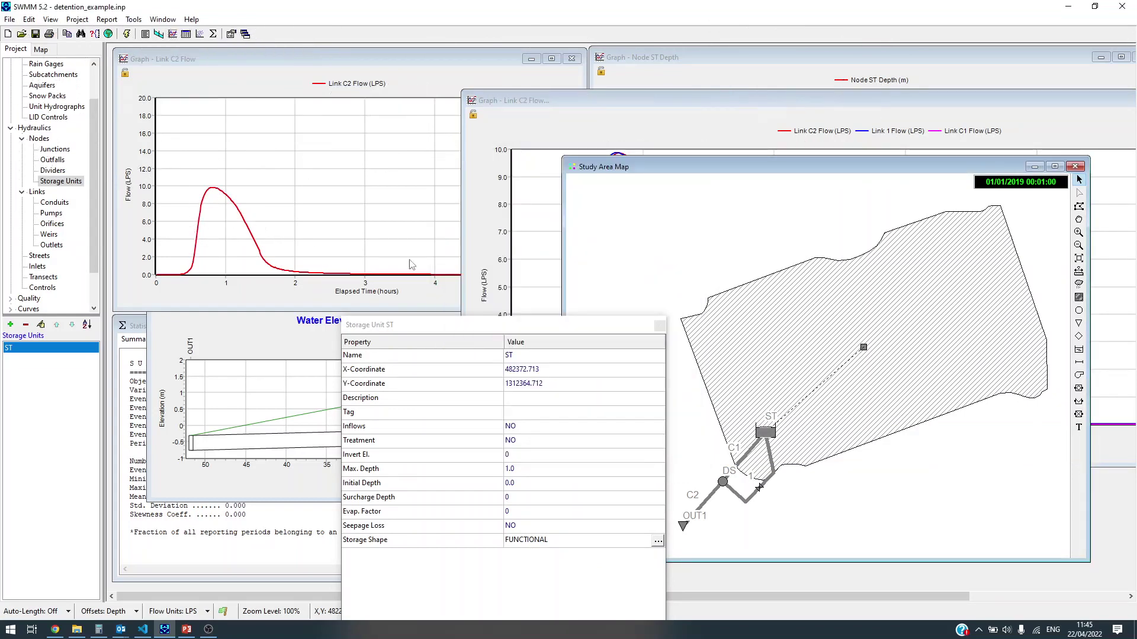
pyautogui.click(660, 325)
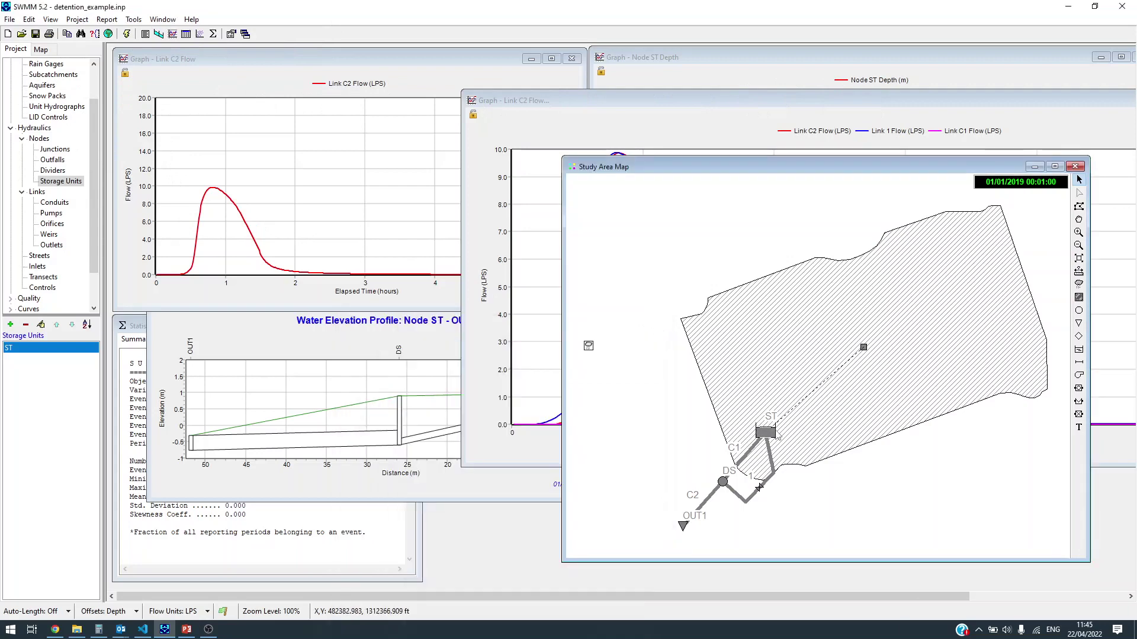
# - Change ST's constant area to 20 m² and rerun the simulation
pyautogui.doubleClick(767, 435)
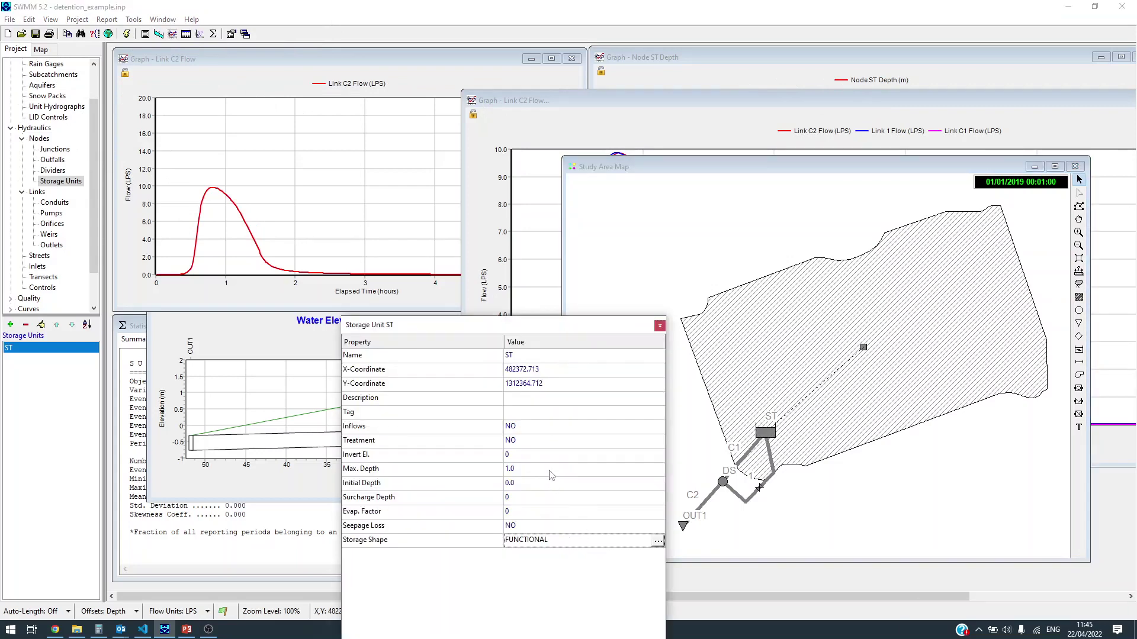
pyautogui.click(657, 542)
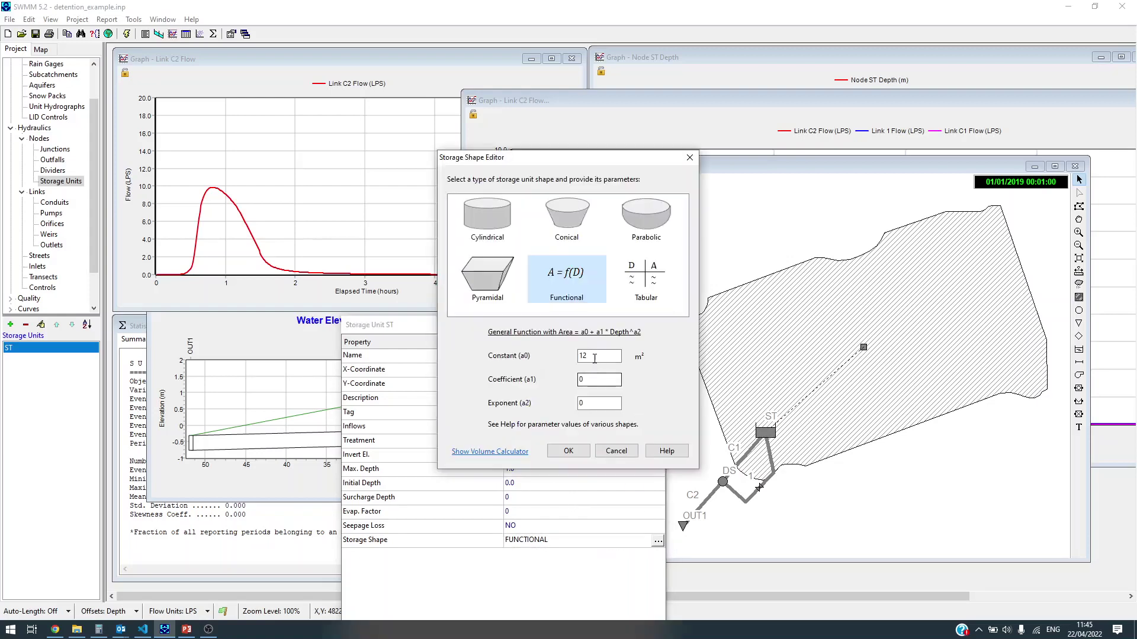
pyautogui.write('20')
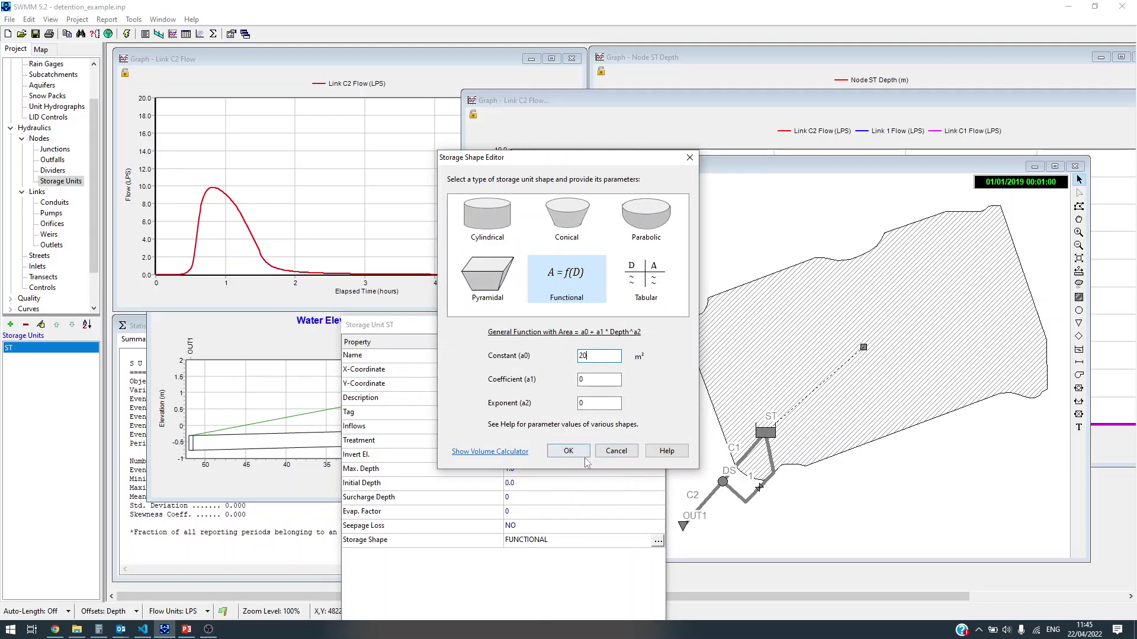
pyautogui.click(560, 452)
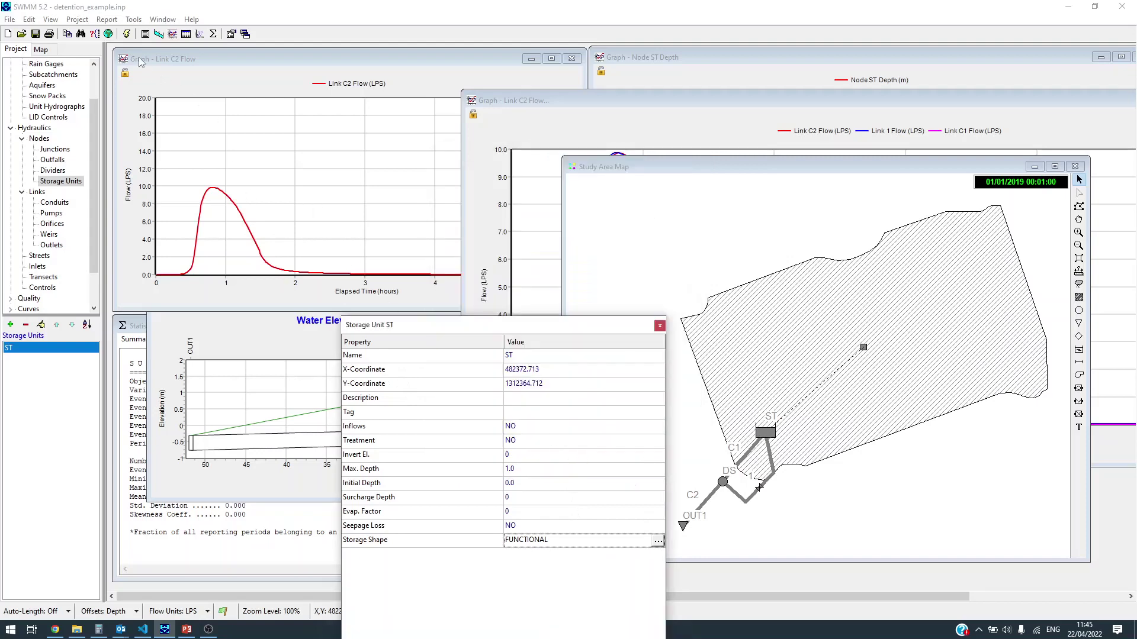
pyautogui.click(127, 34)
pyautogui.click(574, 365)
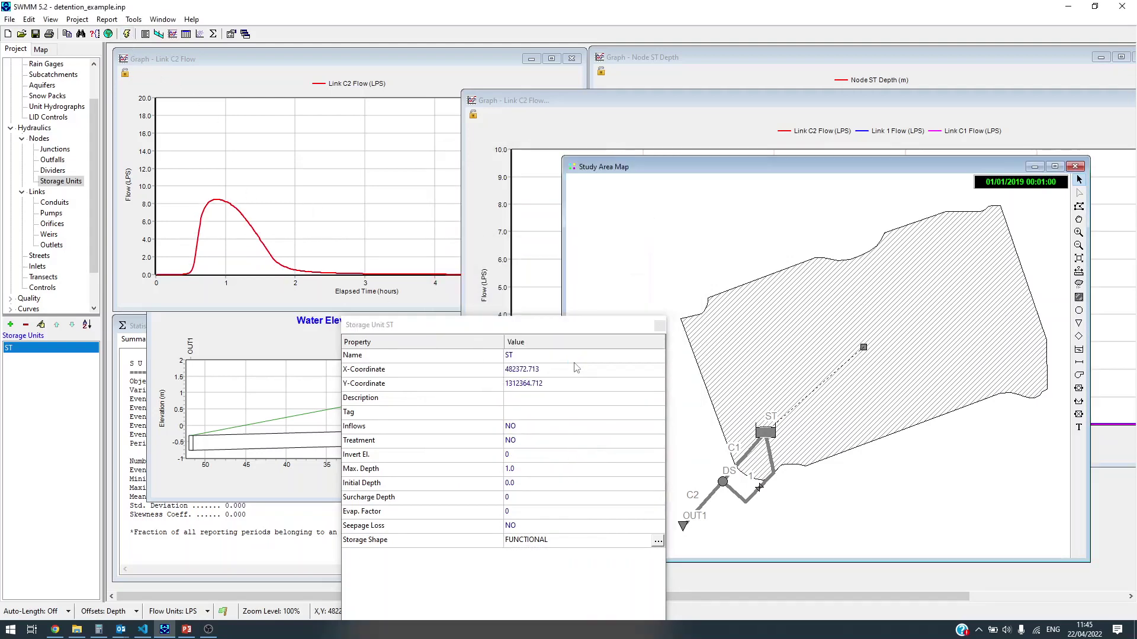
# - Set orifice 1's height and width to 0.06 and rerun the simulation
pyautogui.click(659, 326)
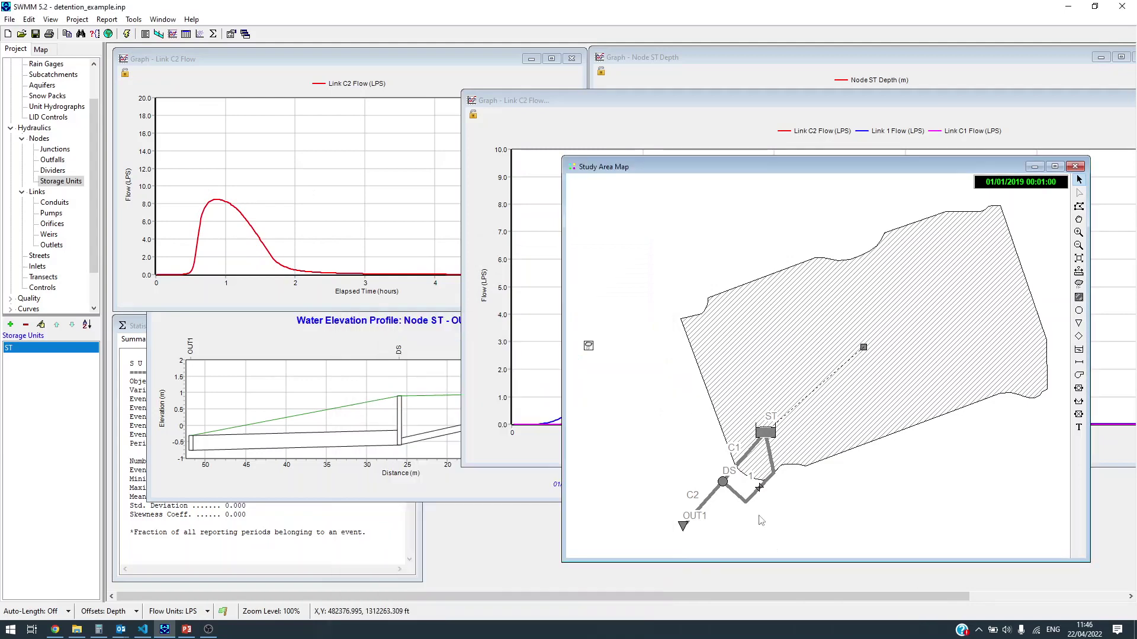
pyautogui.doubleClick(758, 492)
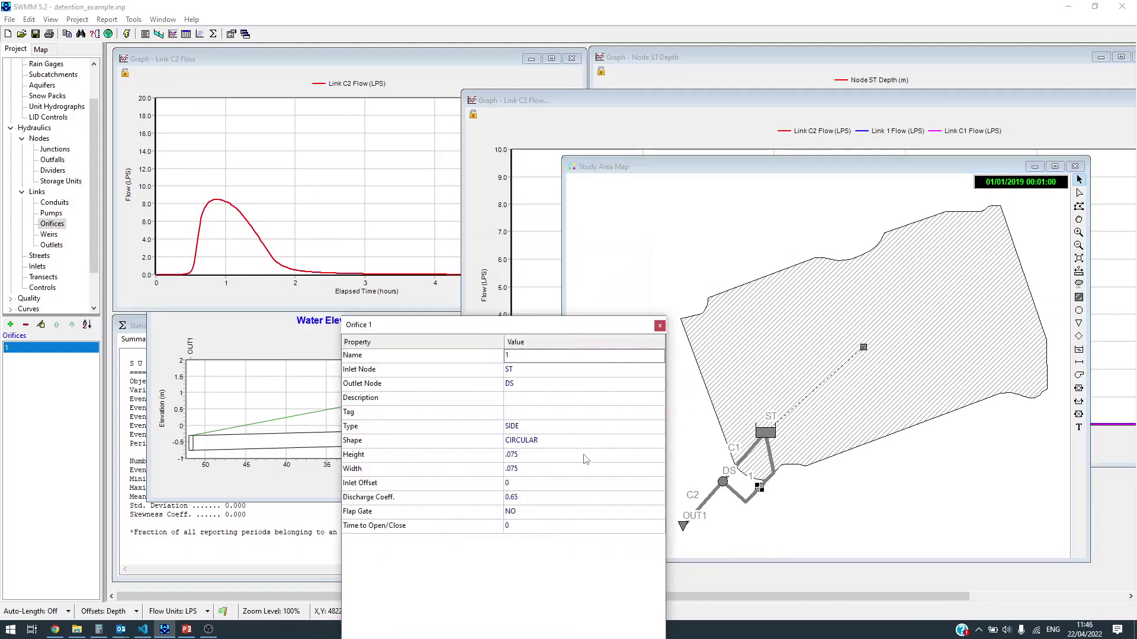
pyautogui.click(586, 455)
pyautogui.click(587, 455)
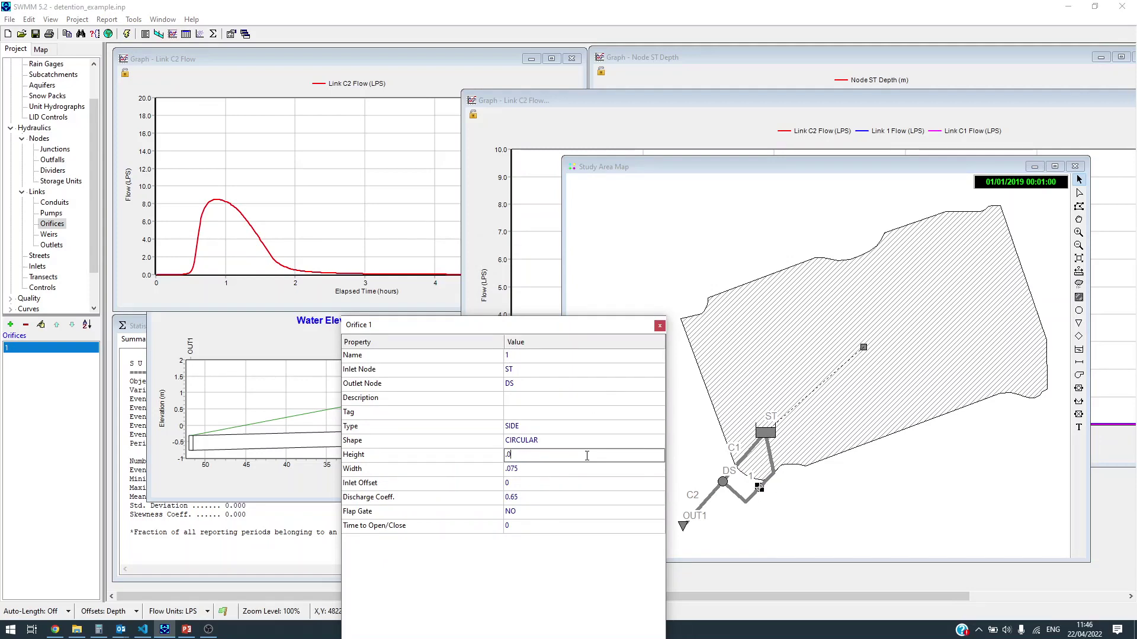
pyautogui.click(564, 469)
pyautogui.click(564, 471)
pyautogui.write('6')
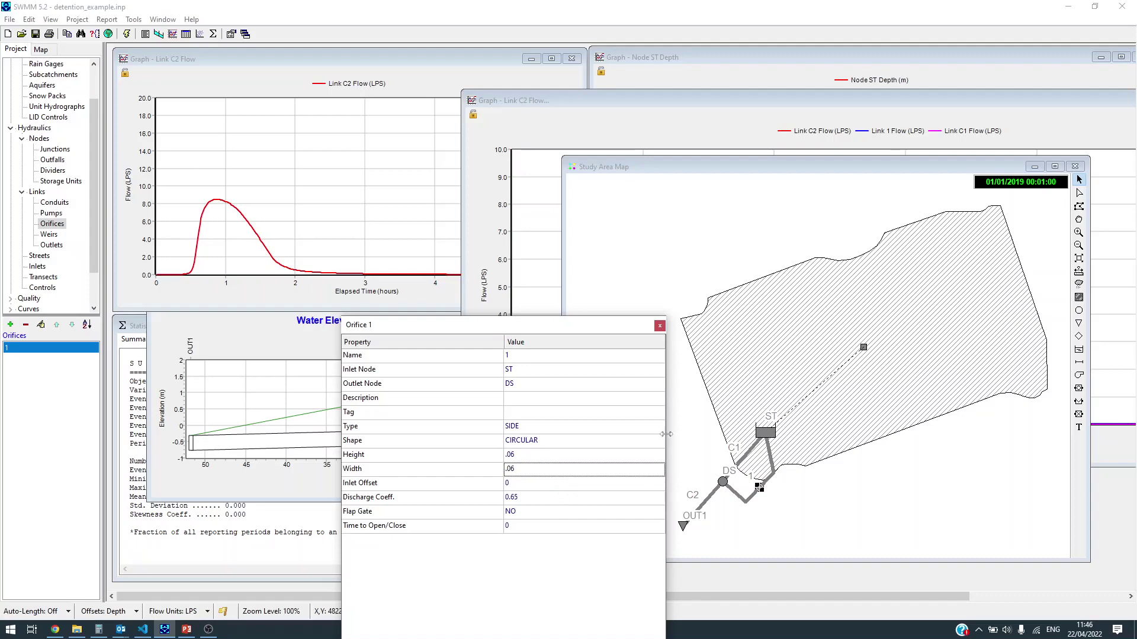
pyautogui.click(659, 325)
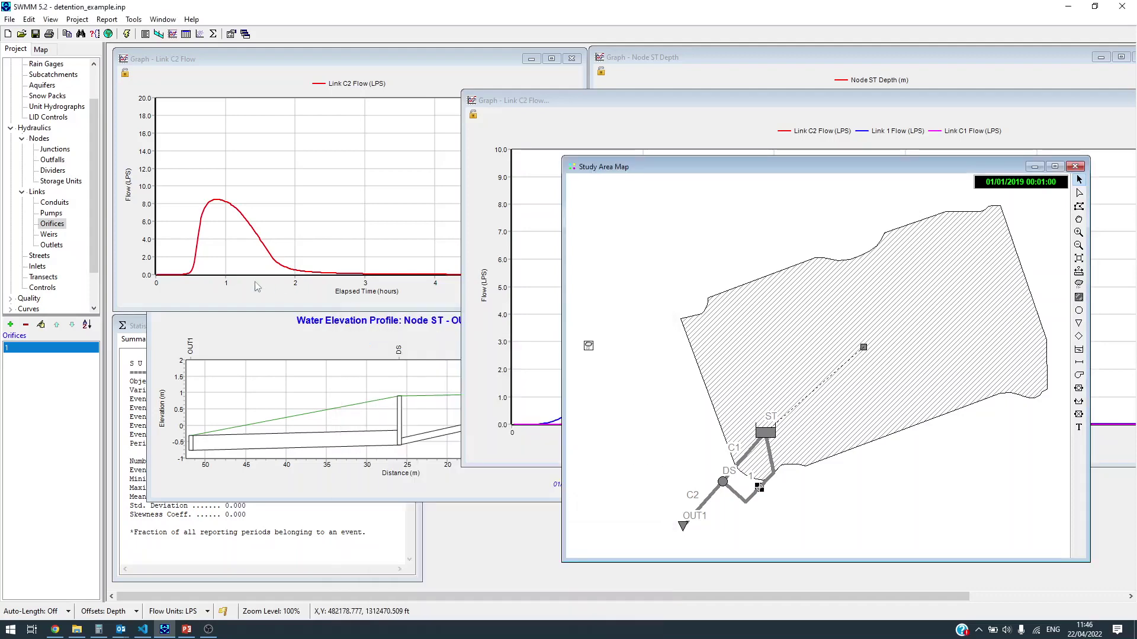
pyautogui.click(126, 35)
pyautogui.click(571, 363)
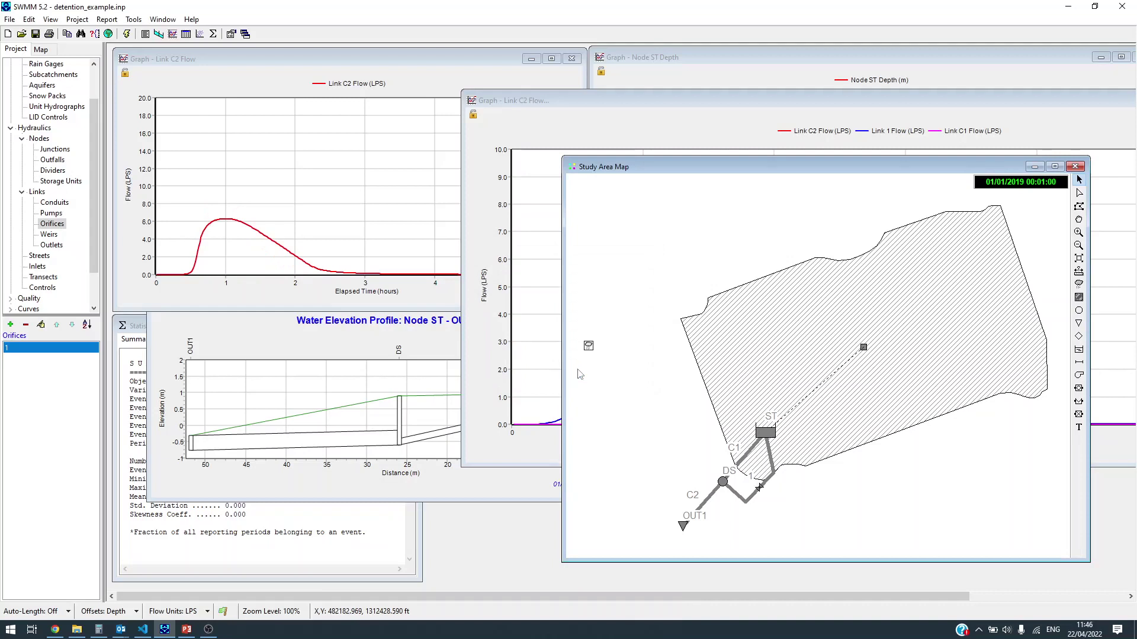
# - Recheck ST's area constant and orifice 1's height and width without changing them
pyautogui.click(547, 132)
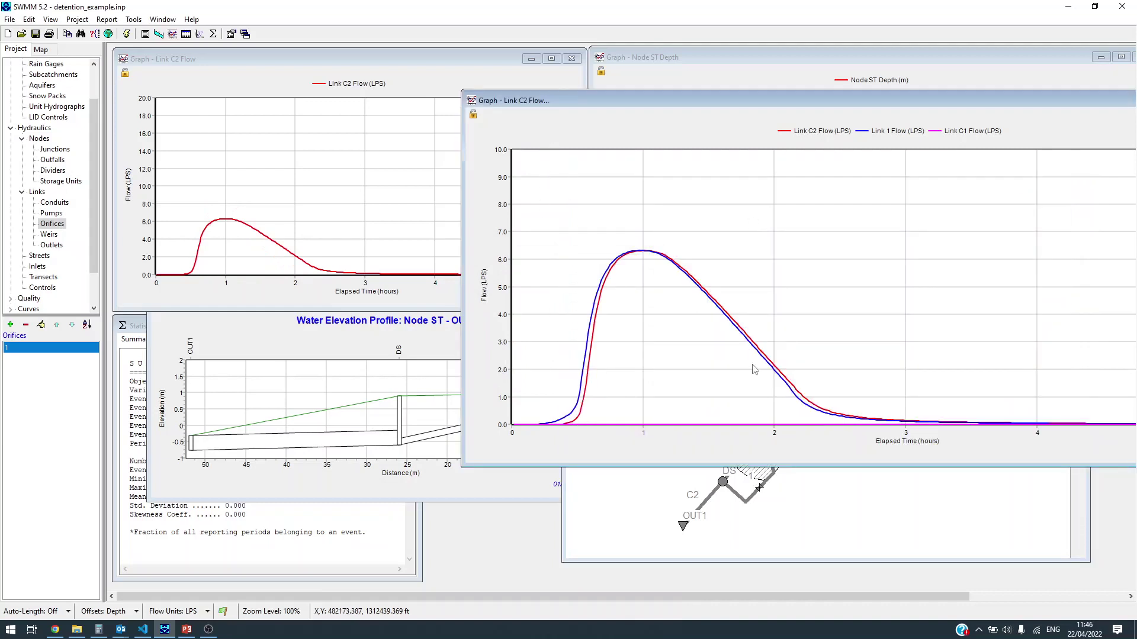
pyautogui.click(670, 505)
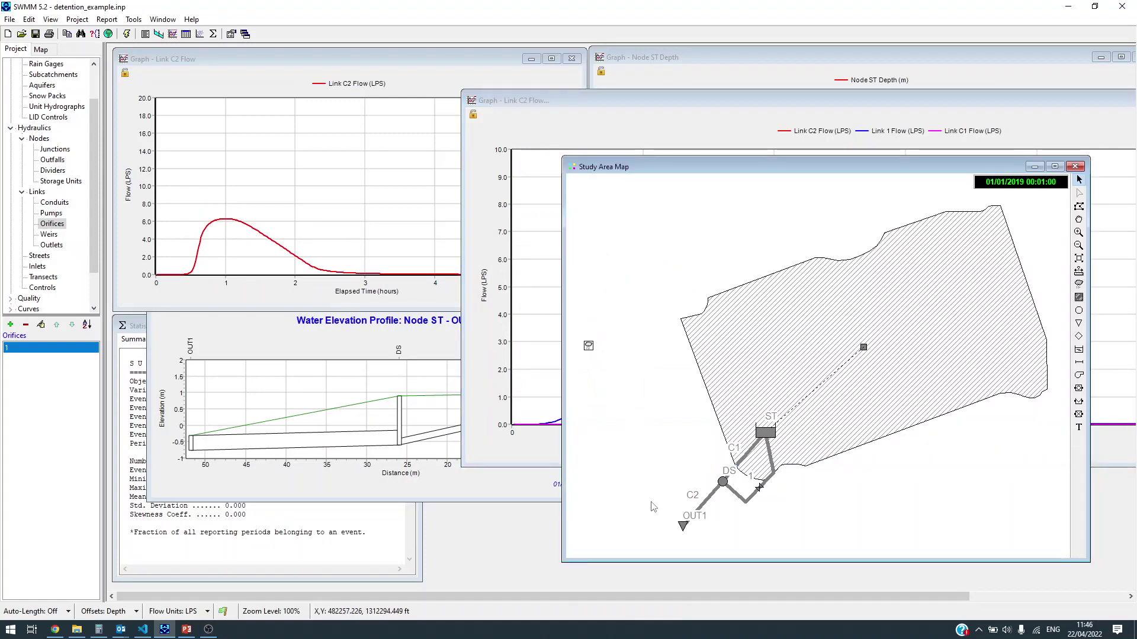
pyautogui.doubleClick(763, 433)
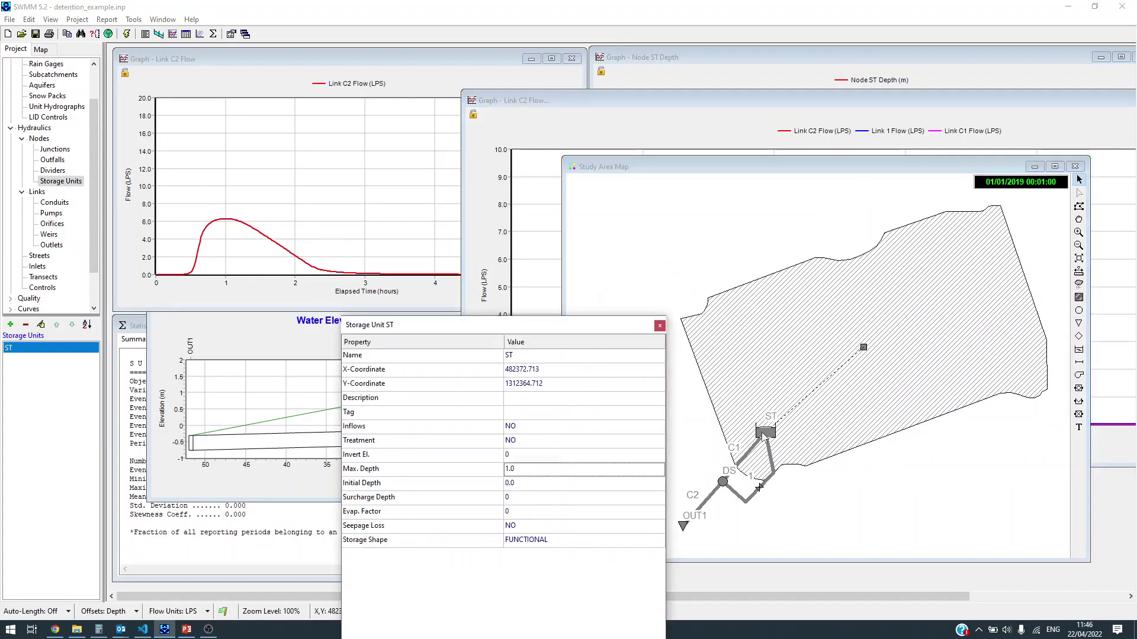
pyautogui.click(573, 540)
pyautogui.click(657, 541)
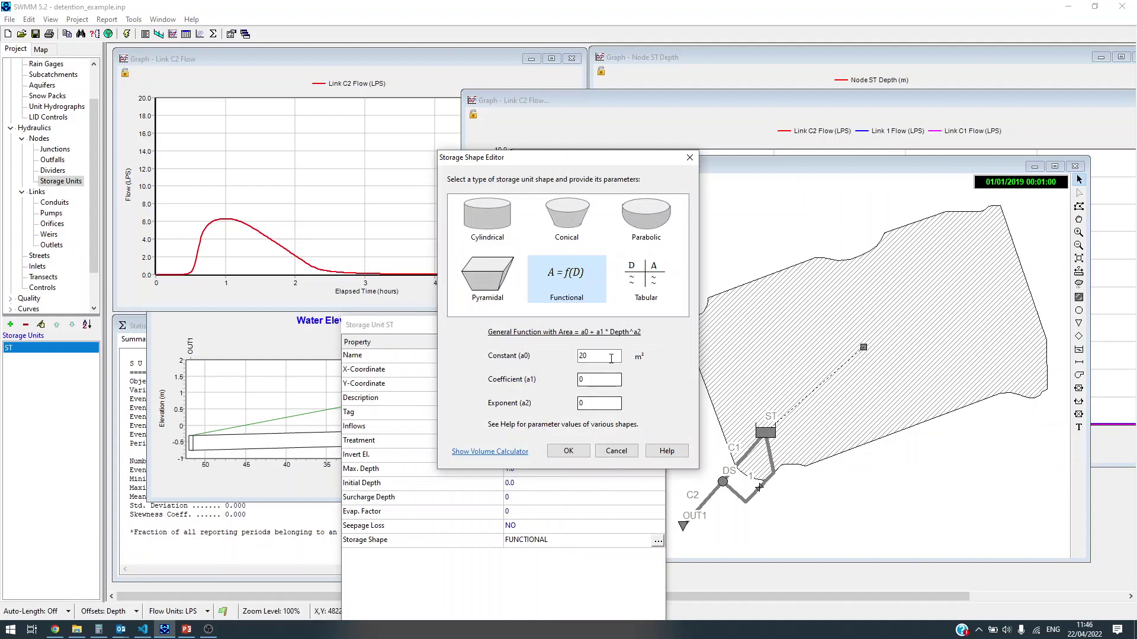
pyautogui.hotkey('shift', 'Tab')
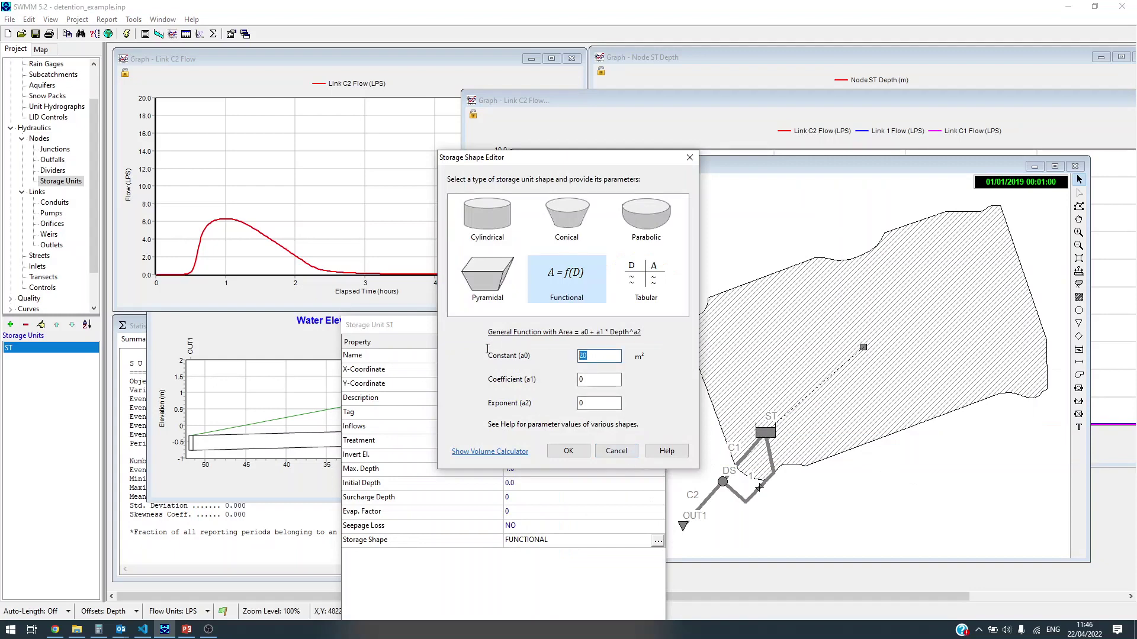
pyautogui.click(689, 158)
pyautogui.click(762, 493)
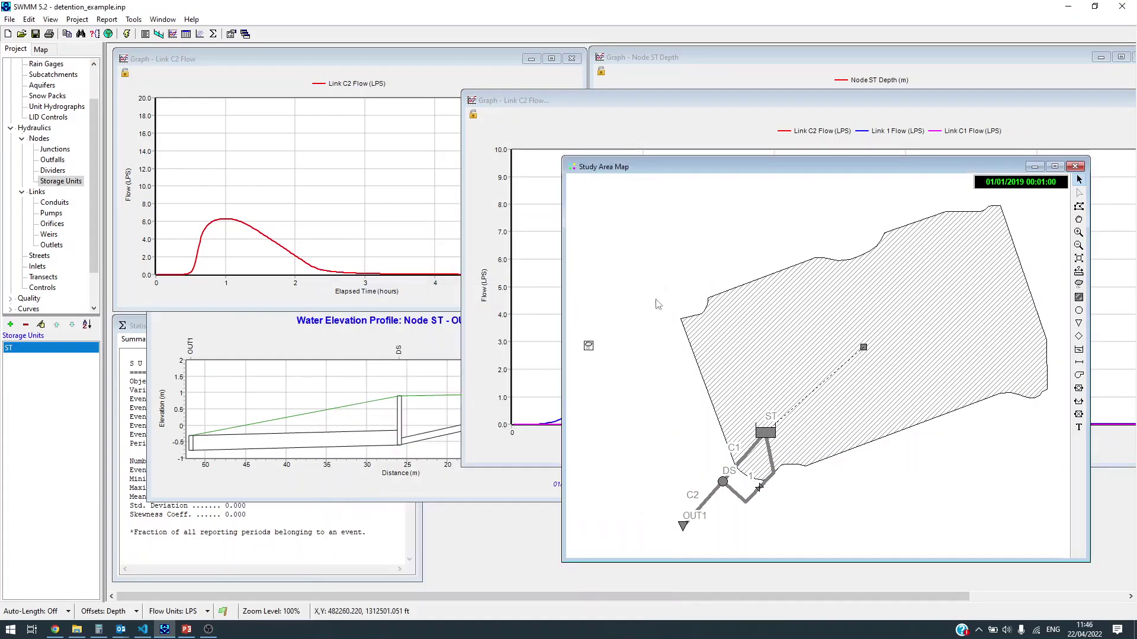
pyautogui.doubleClick(762, 493)
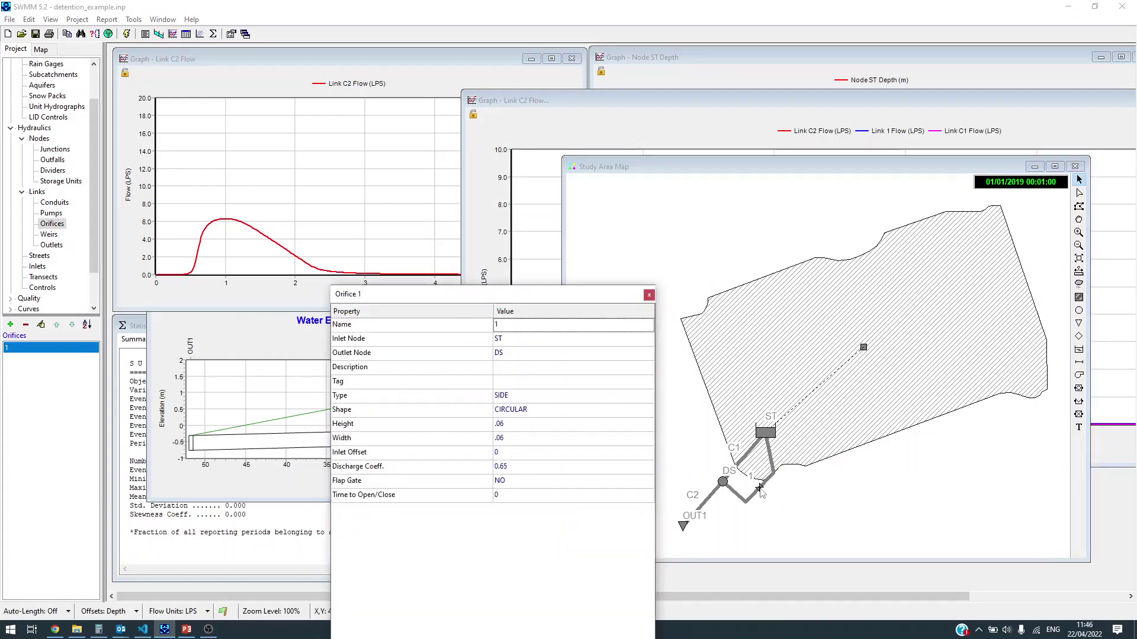
pyautogui.click(536, 425)
pyautogui.click(545, 437)
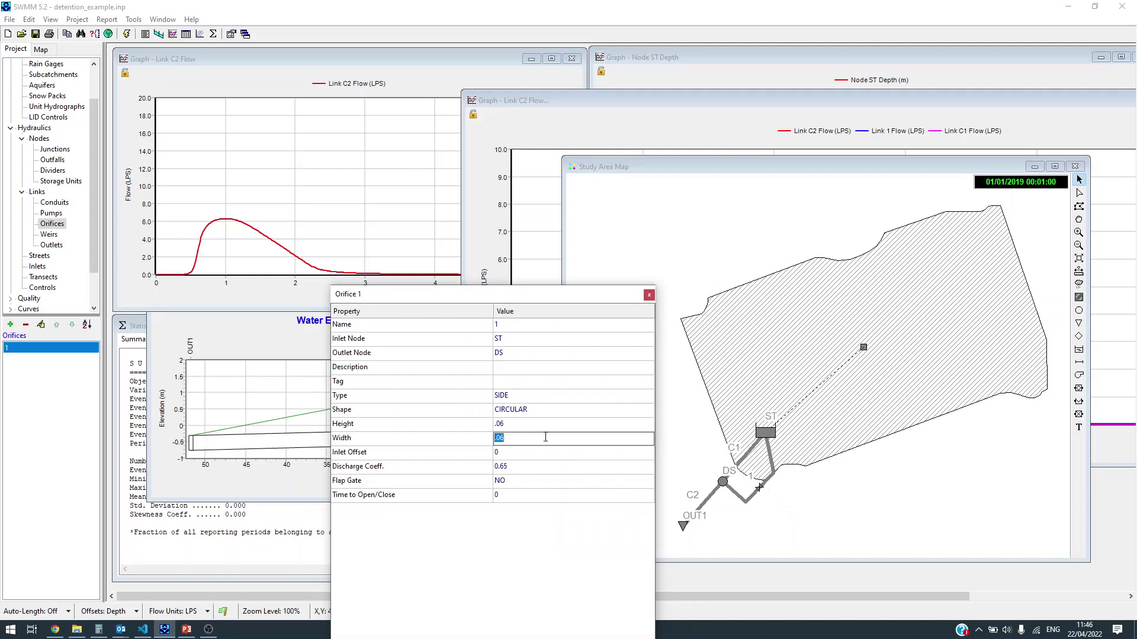
pyautogui.click(649, 296)
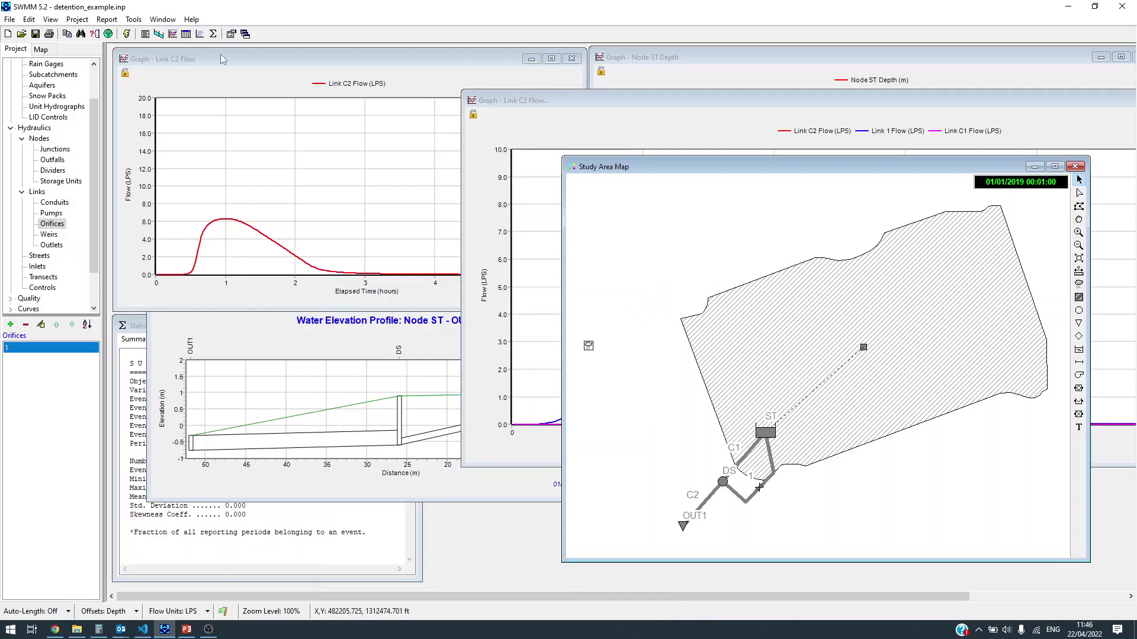
# - Arrange the C2 flow statistics (6.314 LPS peak) and ST–OUT1 profile windows
pyautogui.moveTo(222, 58); pyautogui.dragTo(325, 69)
pyautogui.click(227, 515)
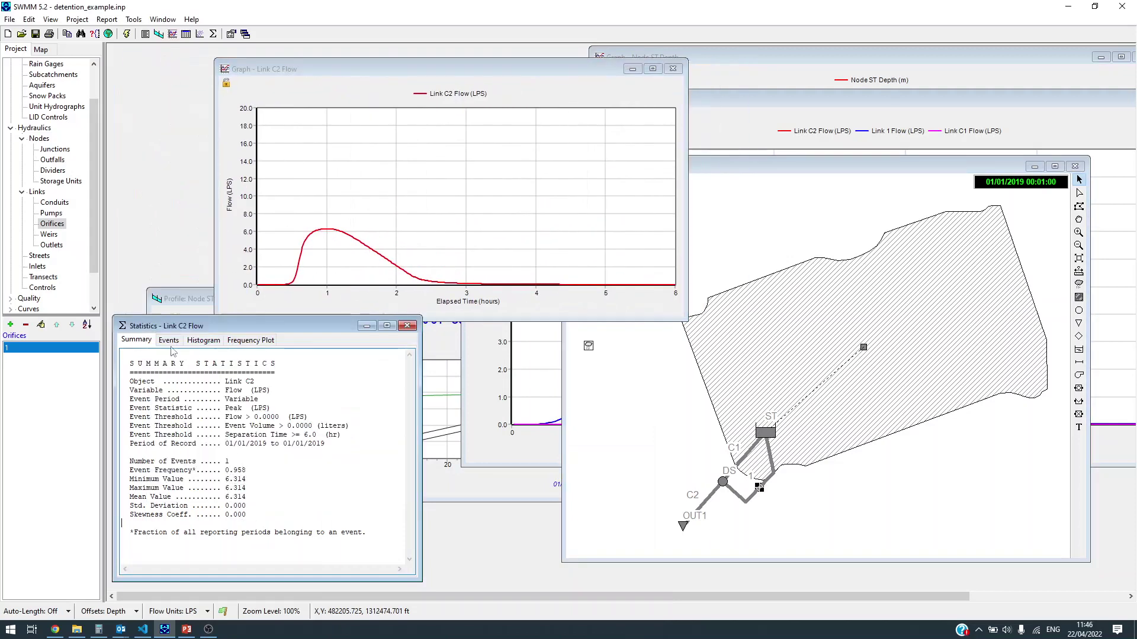
pyautogui.click(198, 299)
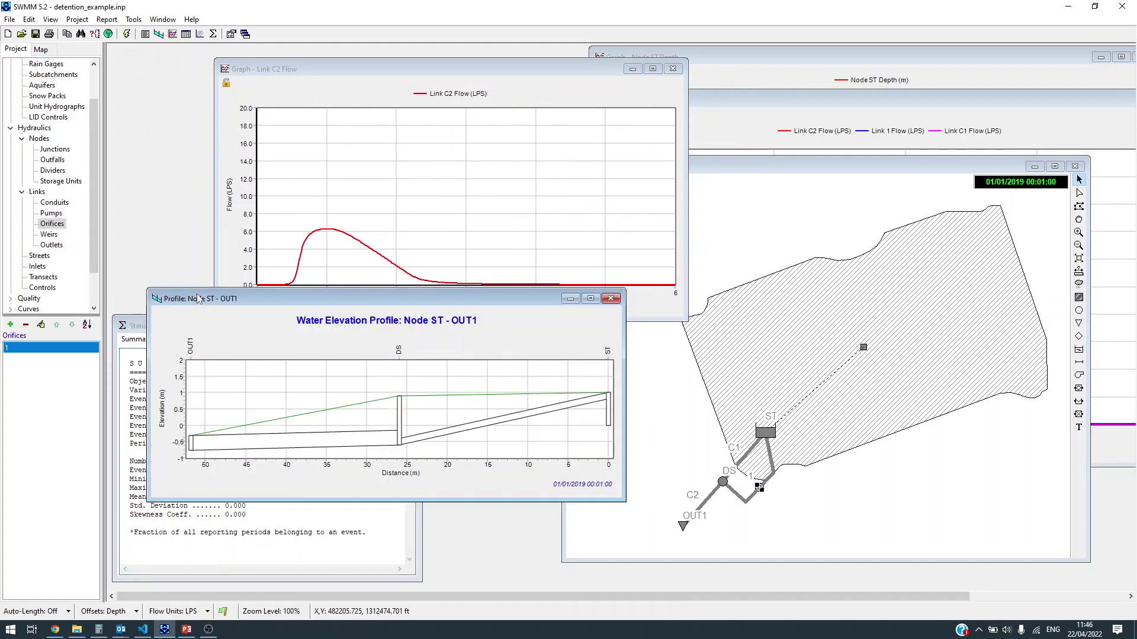
pyautogui.moveTo(198, 299); pyautogui.dragTo(167, 177)
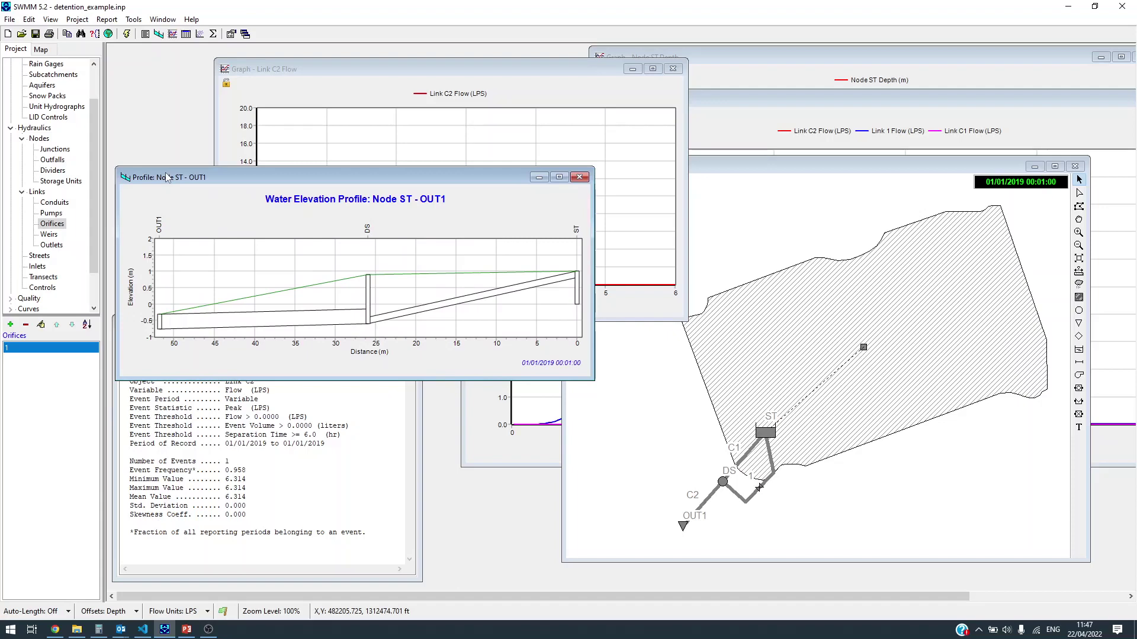
pyautogui.click(744, 463)
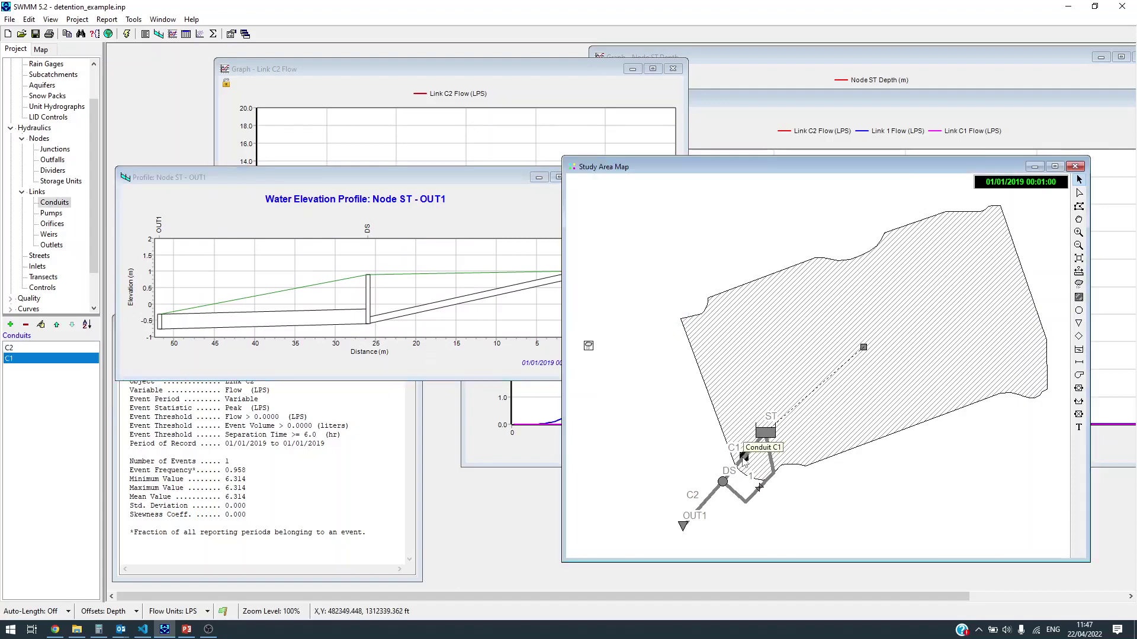
pyautogui.moveTo(432, 177); pyautogui.dragTo(446, 226)
# - Assign the STORM_100YR_1HR time series to rain gage RG
pyautogui.moveTo(755, 172); pyautogui.dragTo(694, 122)
pyautogui.doubleClick(527, 296)
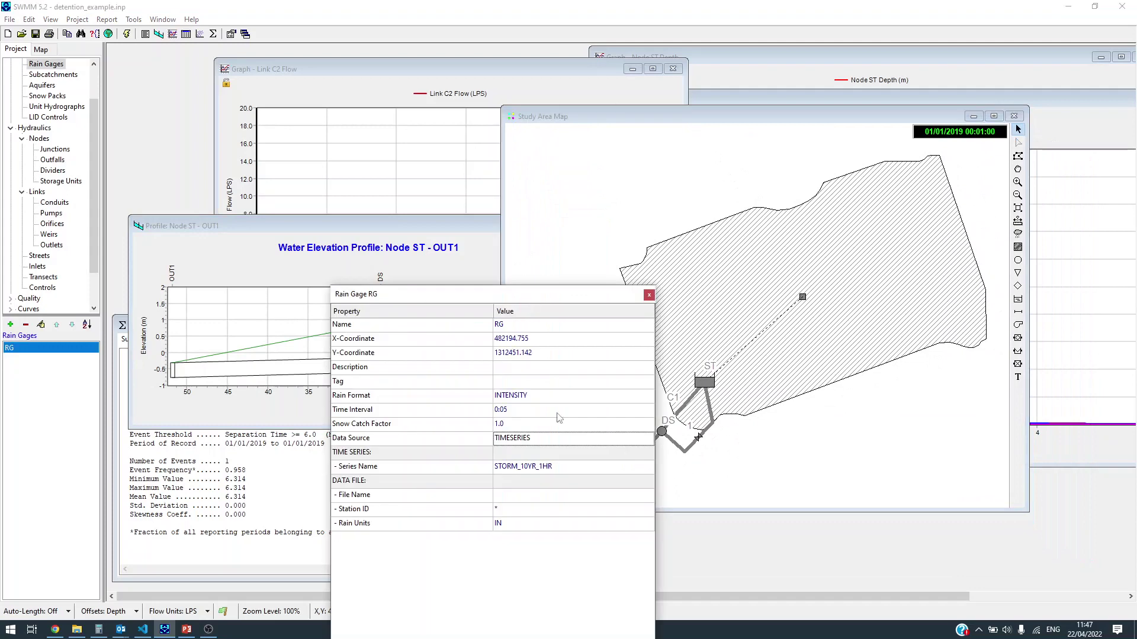
pyautogui.moveTo(508, 298); pyautogui.dragTo(425, 180)
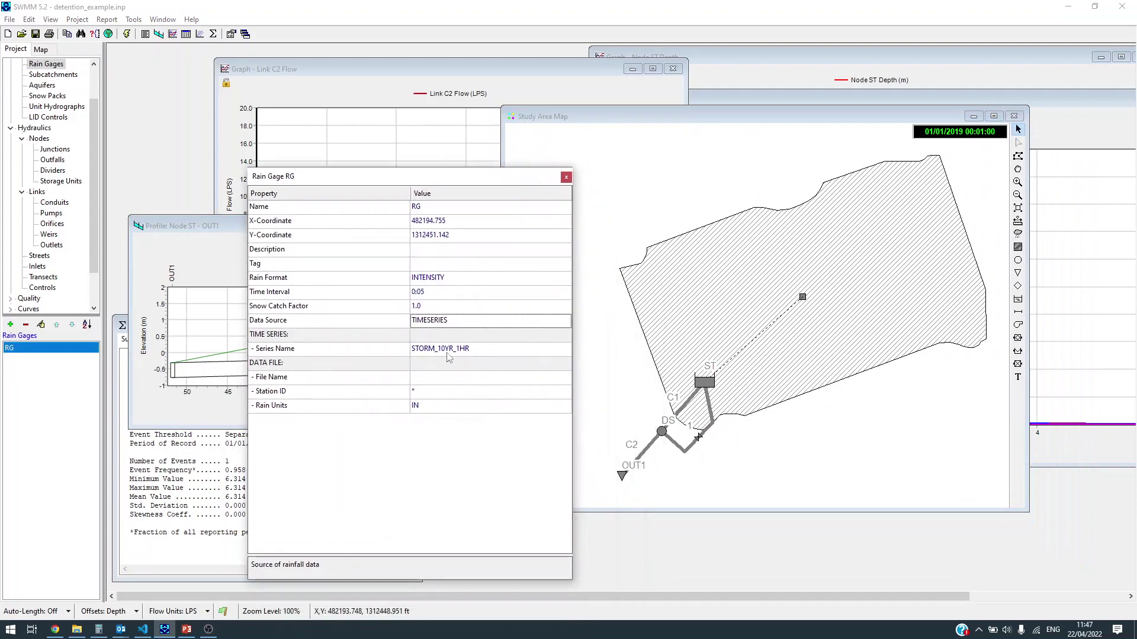
pyautogui.click(498, 350)
pyautogui.click(565, 349)
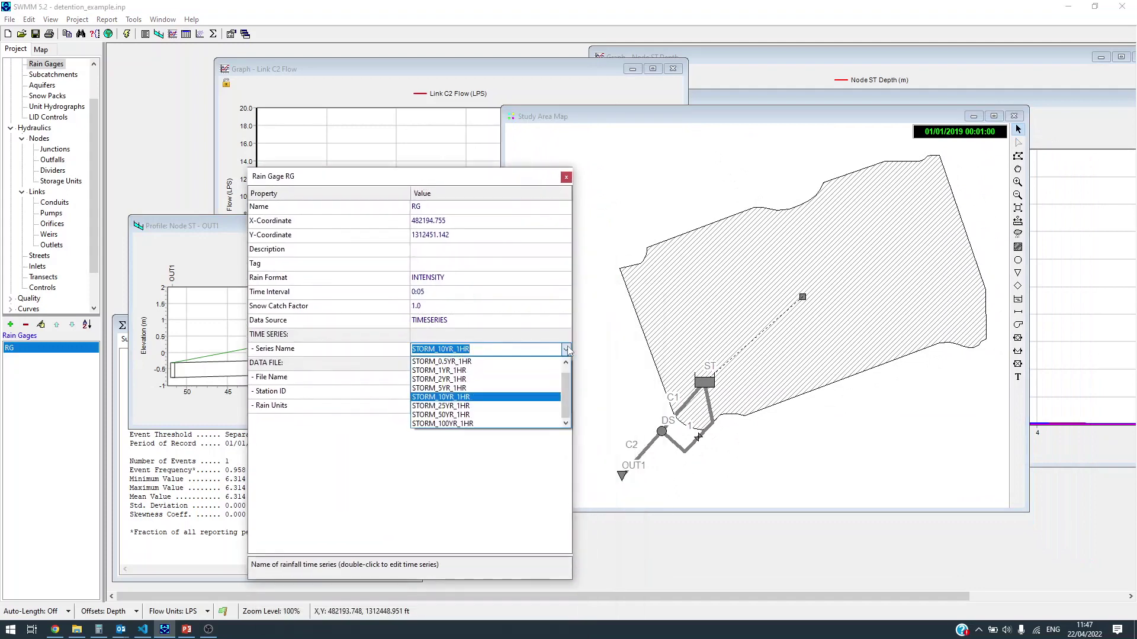
pyautogui.click(464, 418)
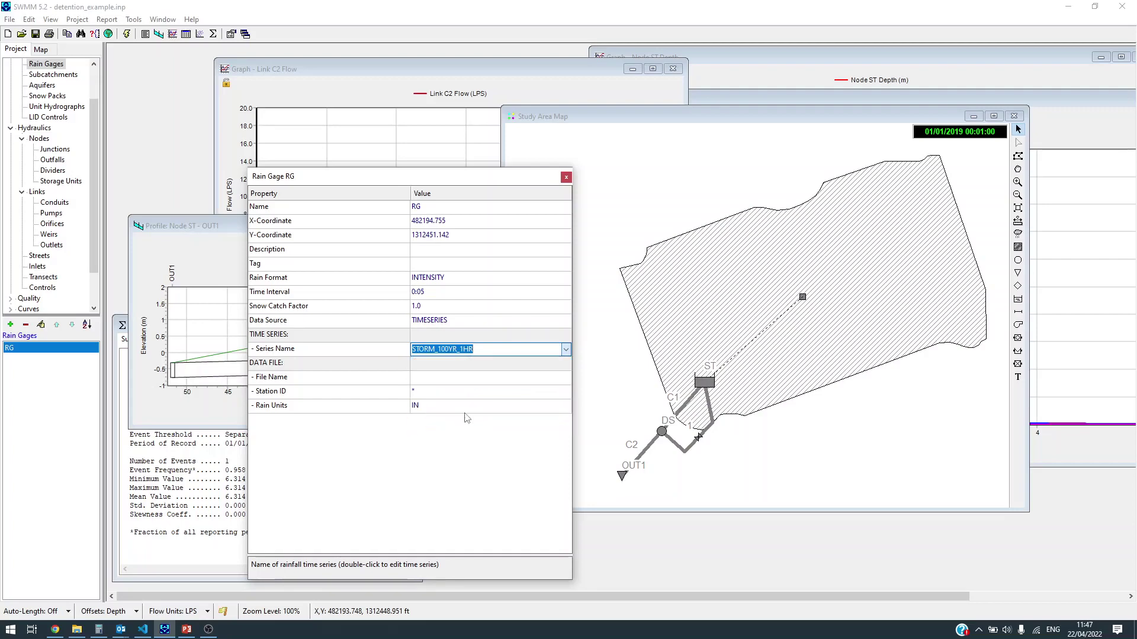
pyautogui.click(566, 177)
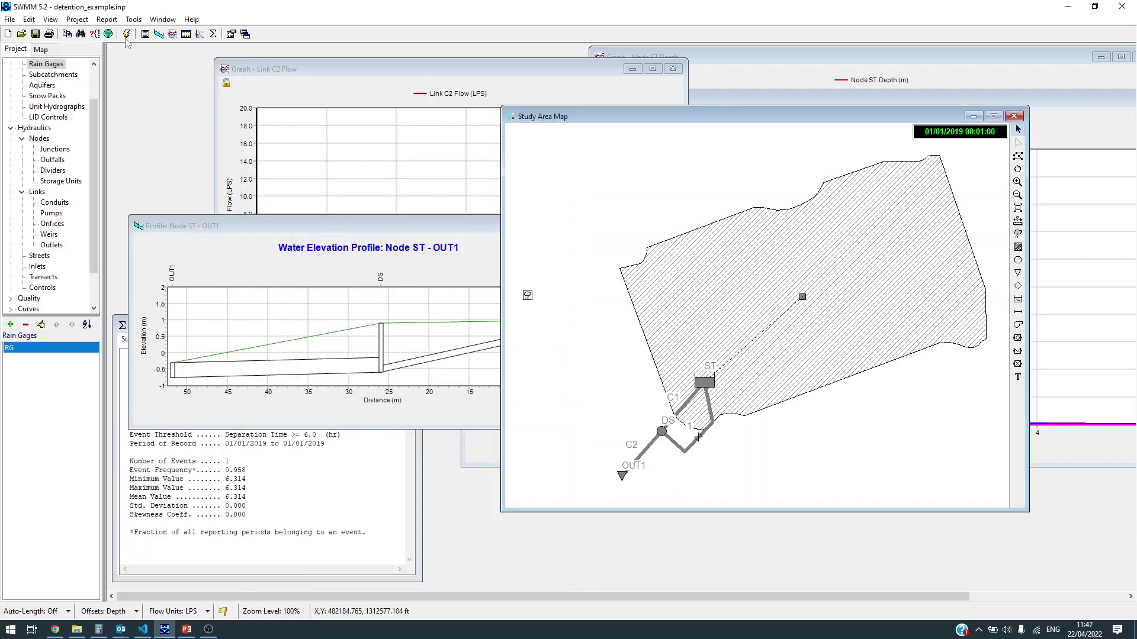
# - Rerun the simulation and review the flow graph showing C2 peaking at 27.002 LPS
pyautogui.click(126, 34)
pyautogui.click(568, 367)
pyautogui.click(262, 155)
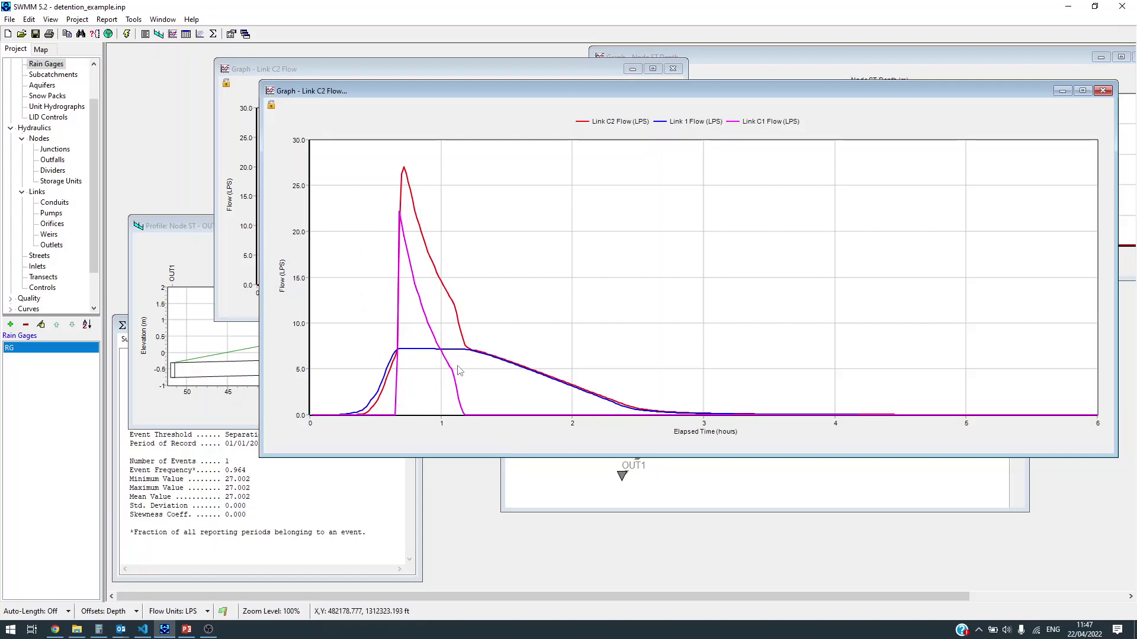
# - Close the combined flow graph and colour the map's nodes by Total Flooding
pyautogui.moveTo(731, 93); pyautogui.dragTo(471, 173)
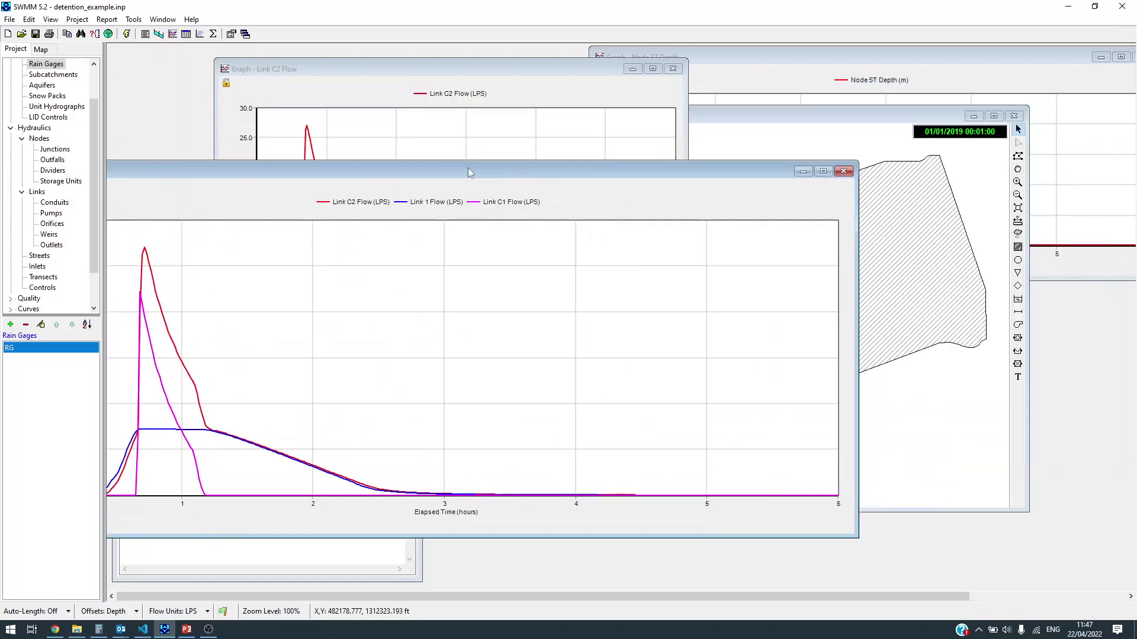
pyautogui.click(843, 172)
pyautogui.click(850, 385)
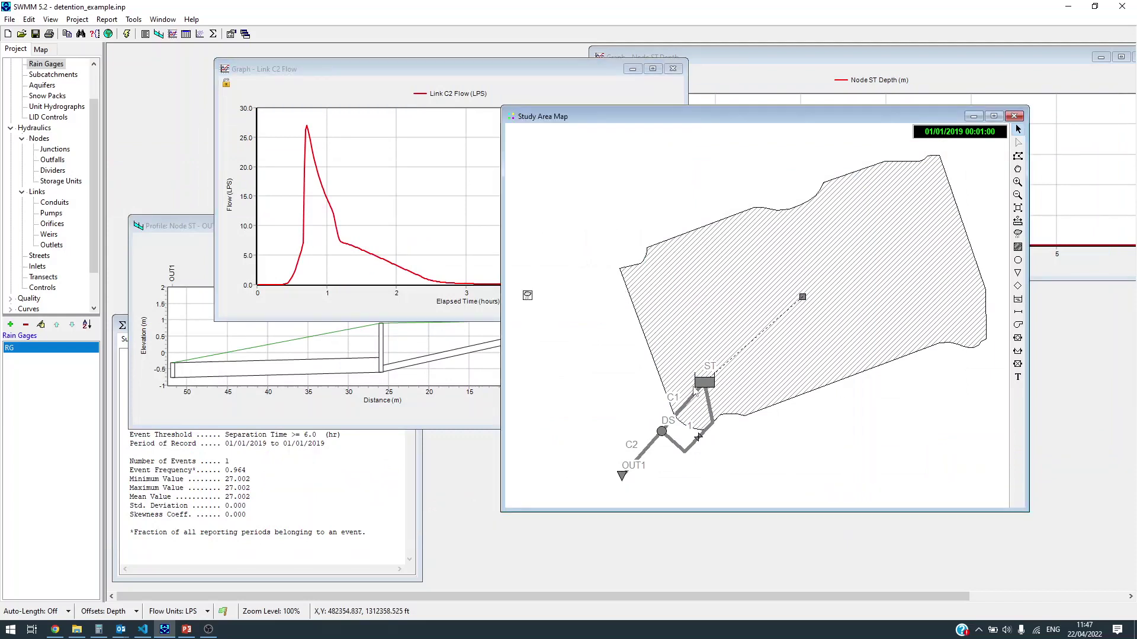
pyautogui.click(43, 50)
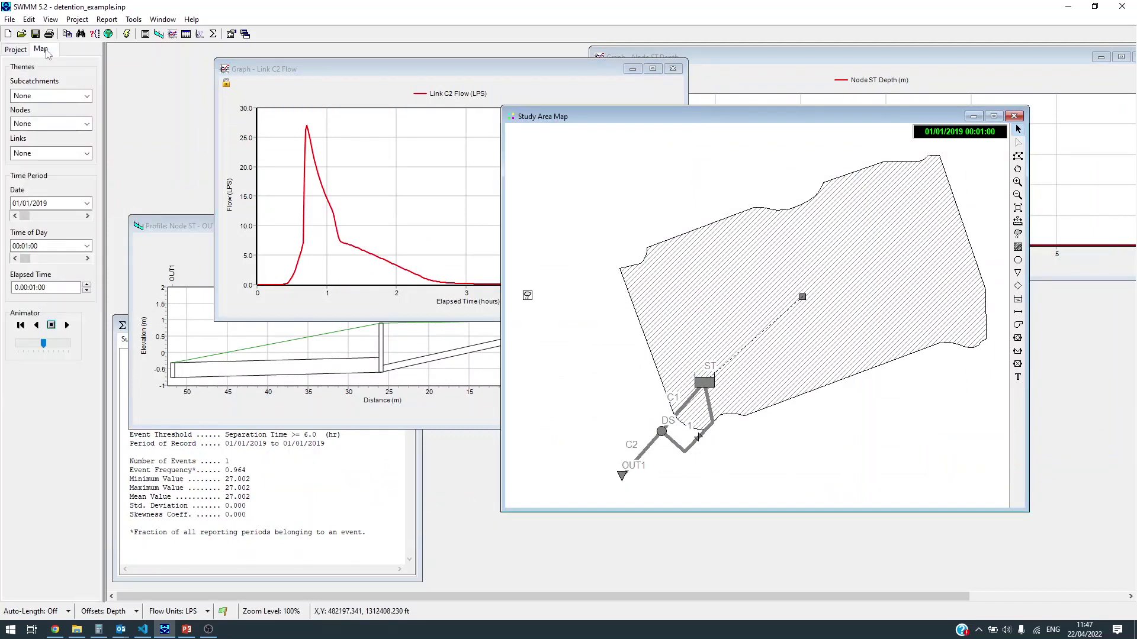
pyautogui.click(80, 125)
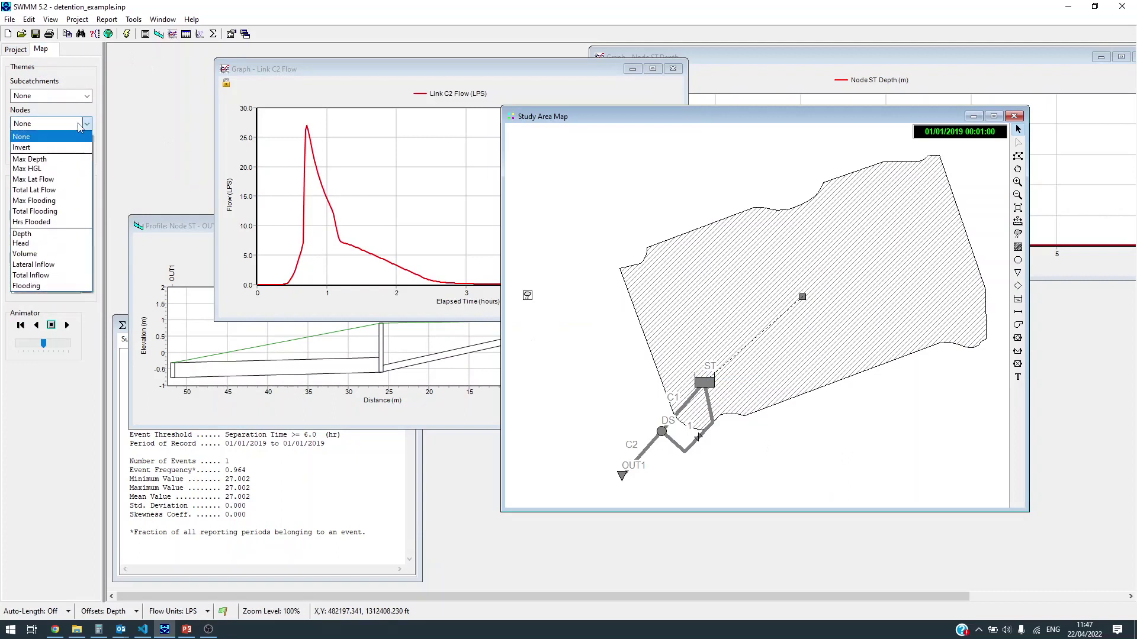
pyautogui.click(62, 212)
# - Check the Flooding Loss line in the status report, then close it
pyautogui.click(106, 20)
pyautogui.click(122, 34)
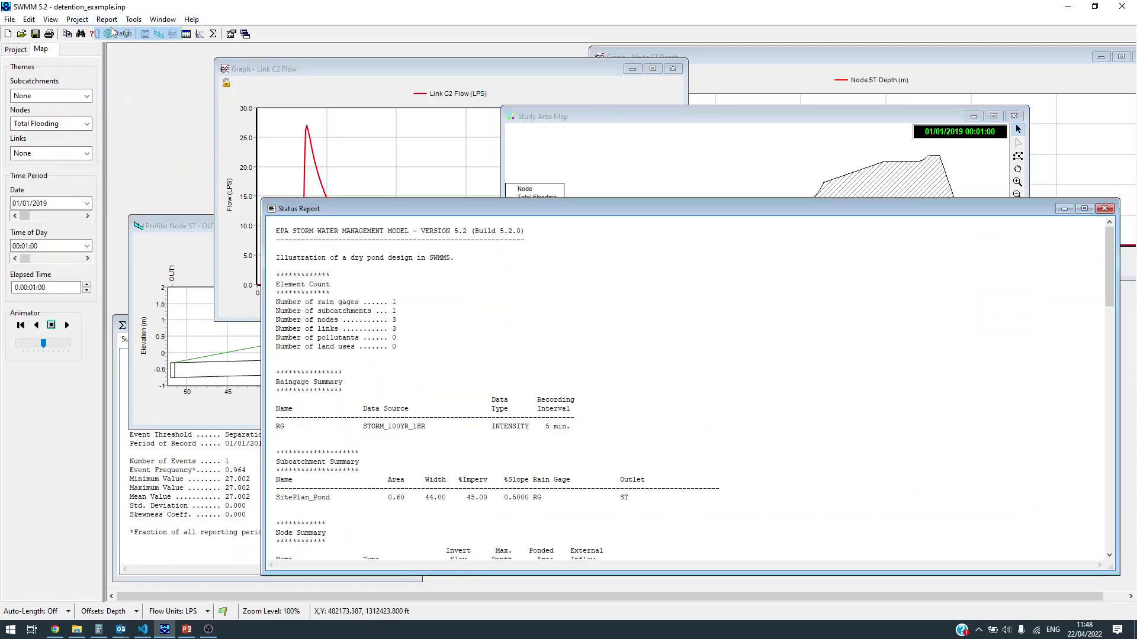
pyautogui.scroll(-6, 447, 344)
pyautogui.scroll(-15, 448, 343)
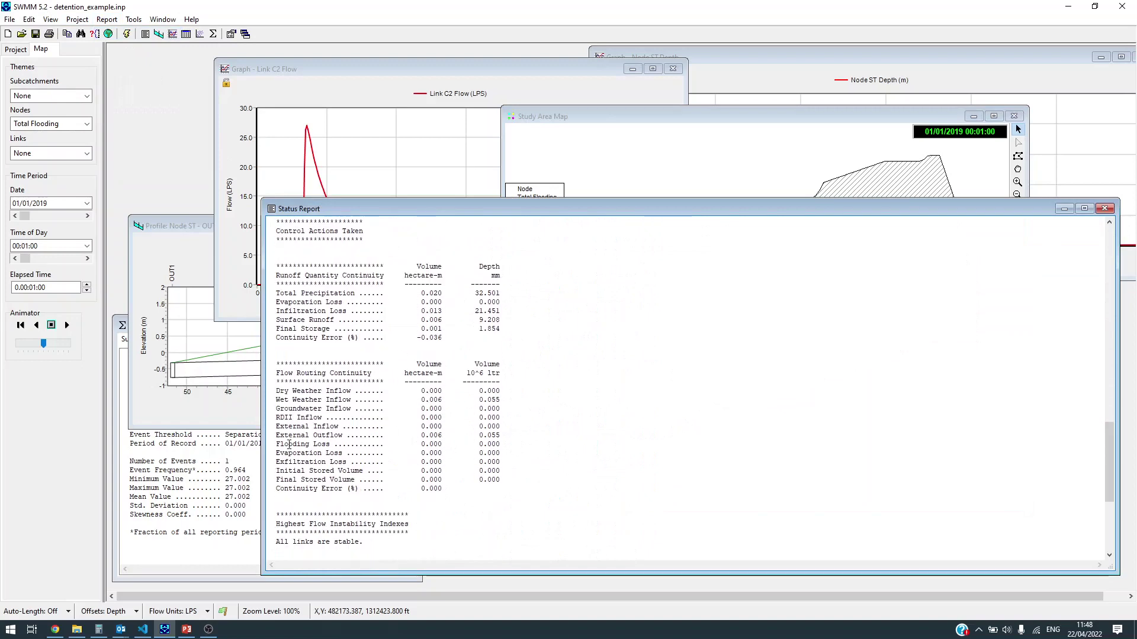
pyautogui.moveTo(289, 443); pyautogui.dragTo(517, 446)
pyautogui.click(1104, 208)
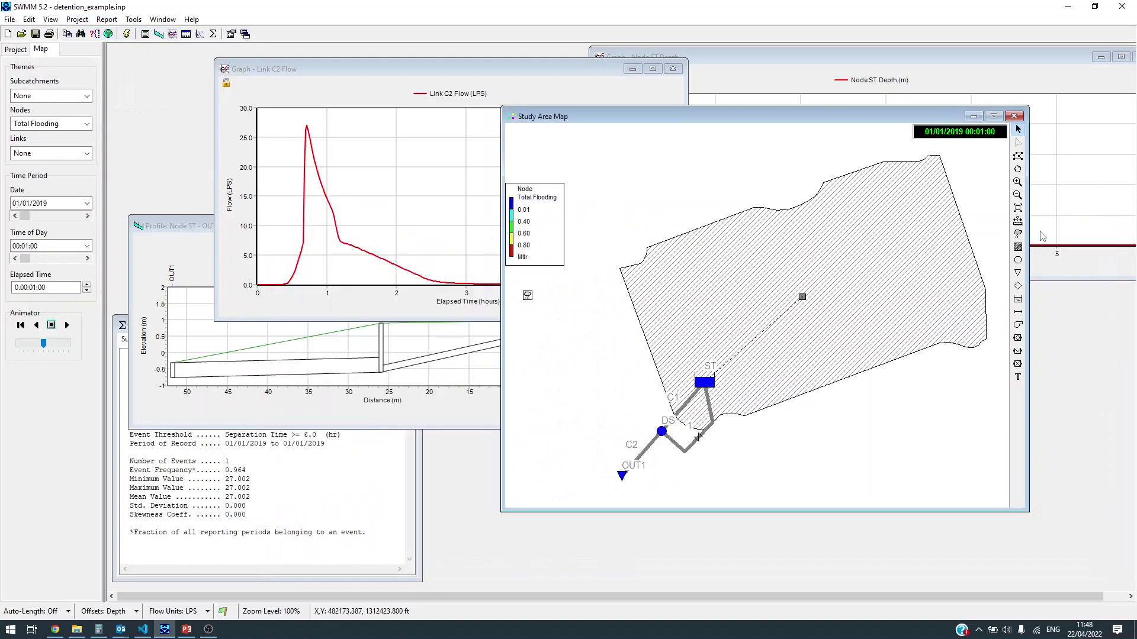
# - Save the project as detention_example_solved.inp
pyautogui.rightClick(686, 407)
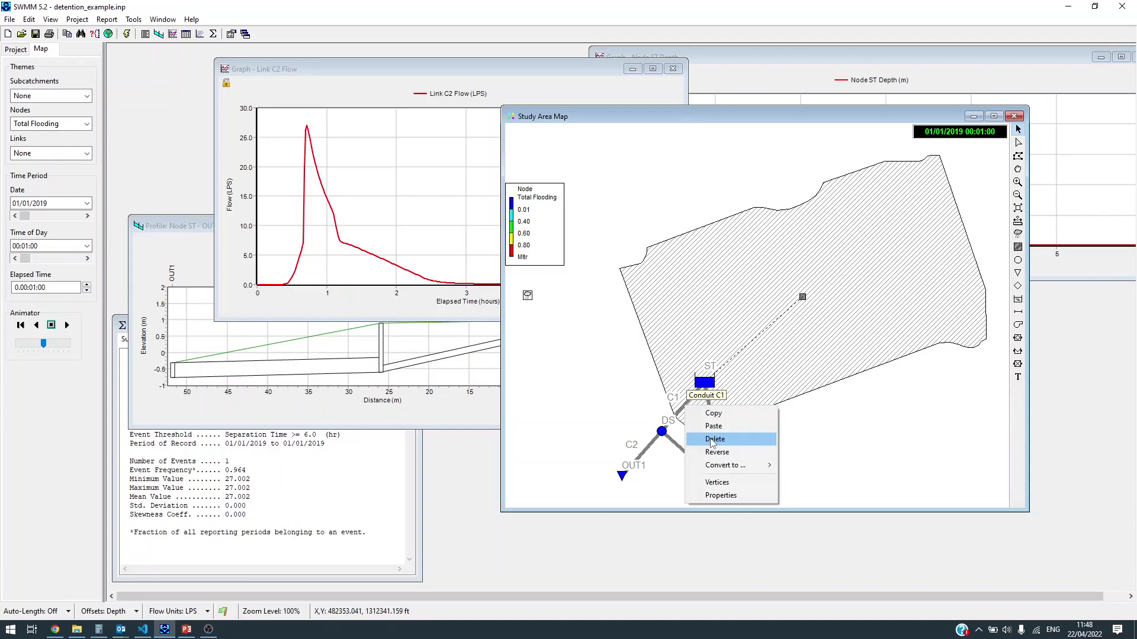
pyautogui.click(10, 19)
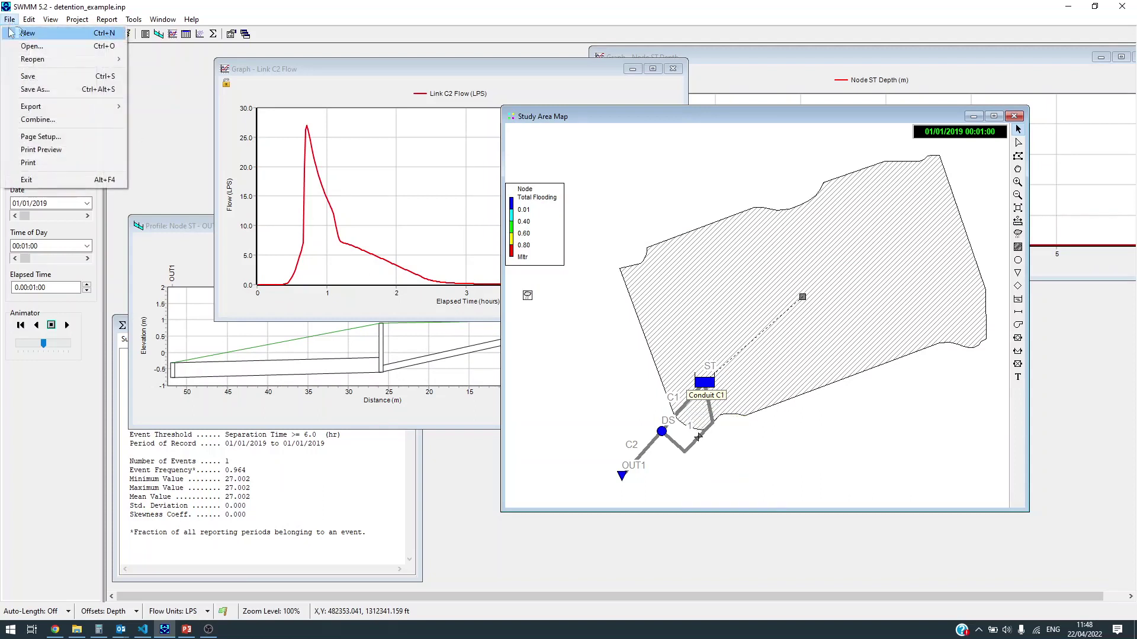
pyautogui.click(44, 93)
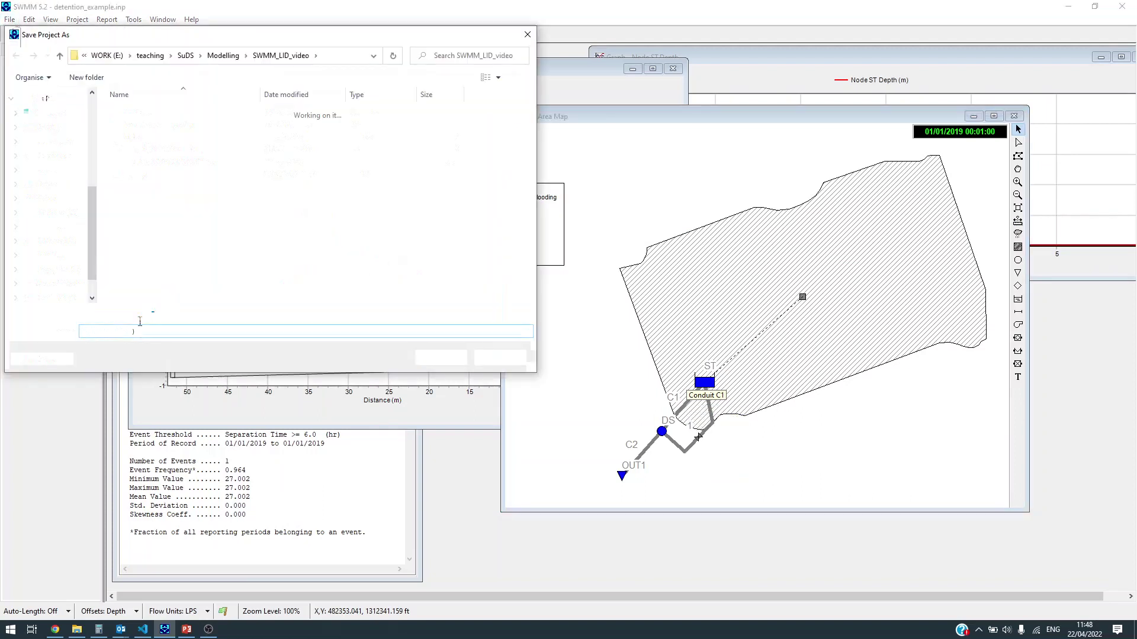
pyautogui.write('solve')
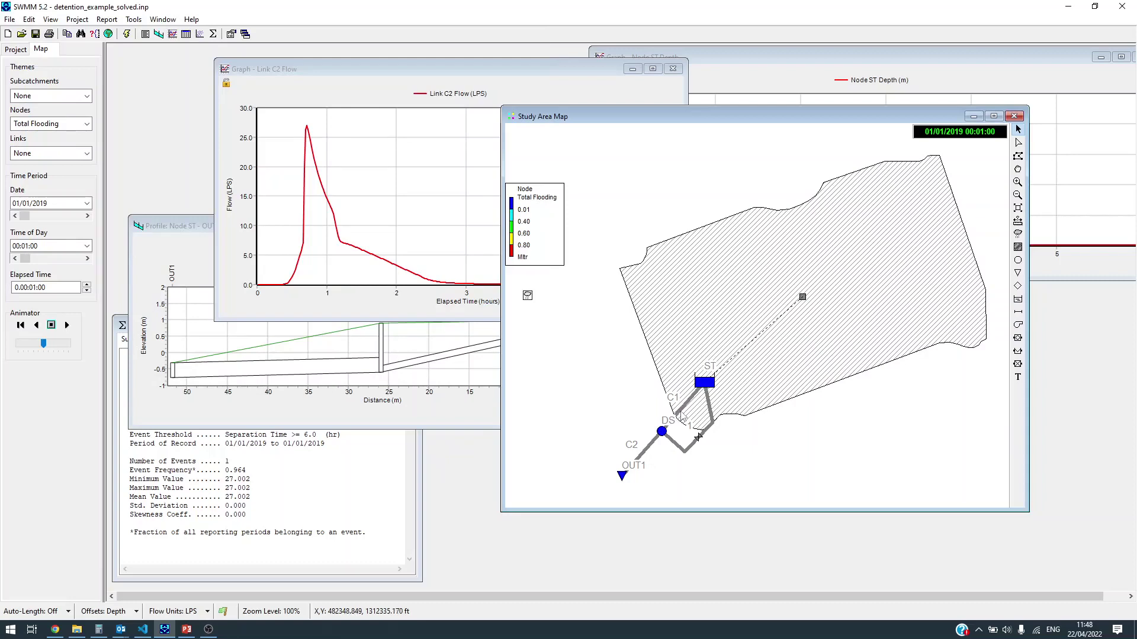
# - Delete conduit C1 and rerun the simulation
pyautogui.press('Delete')
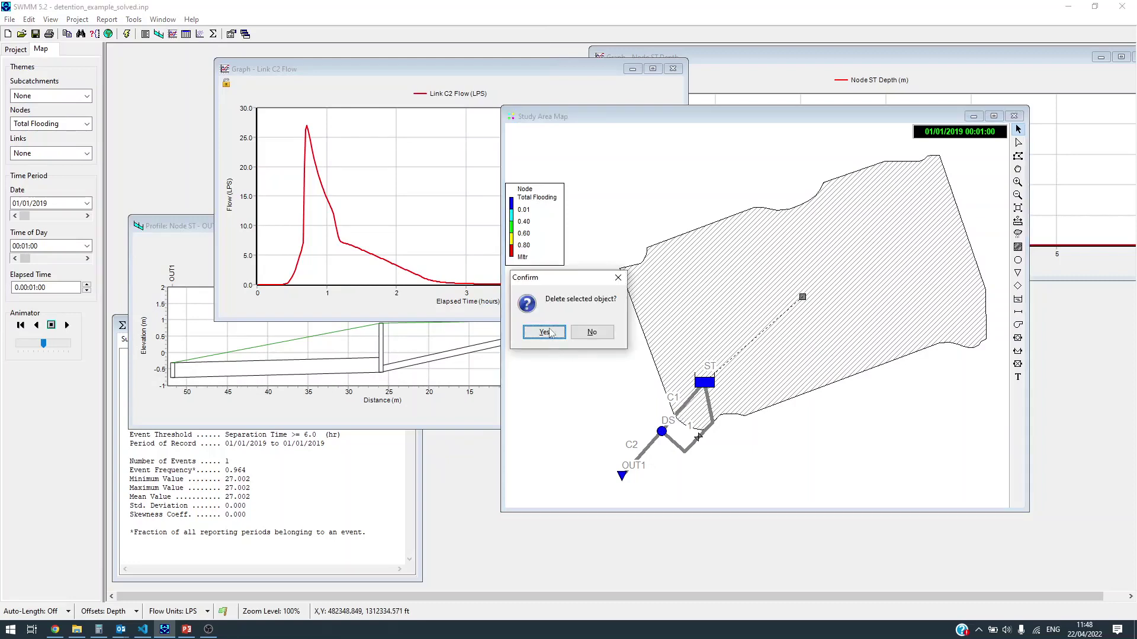
pyautogui.click(559, 362)
pyautogui.click(126, 34)
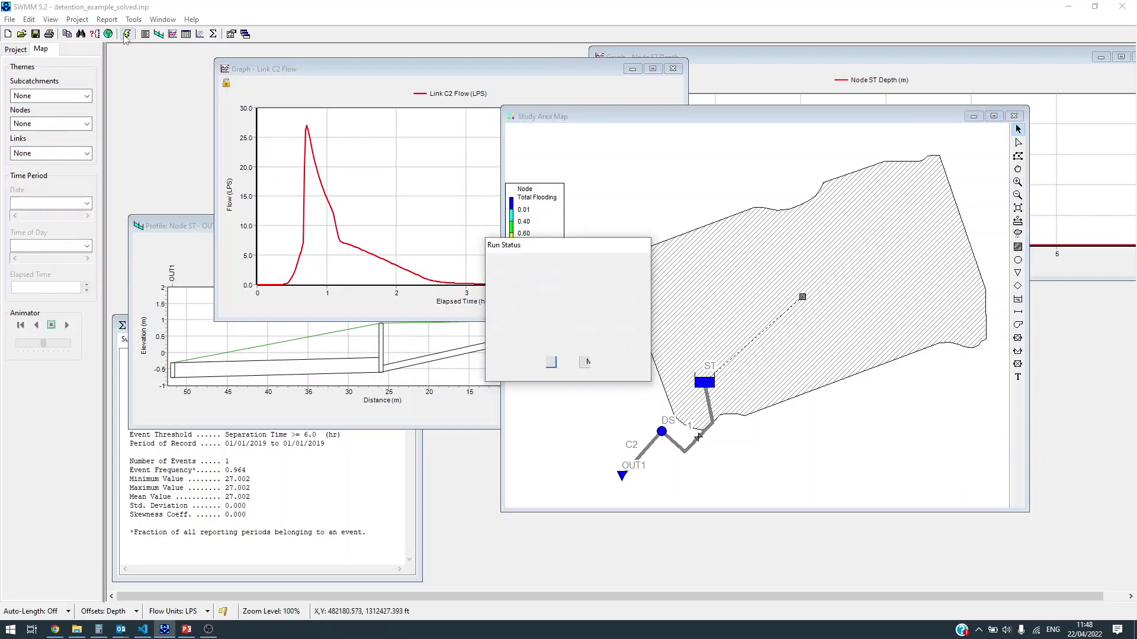
# - Review Link C2's flow statistics for the new run, peaking at 8.019 LPS
pyautogui.click(567, 365)
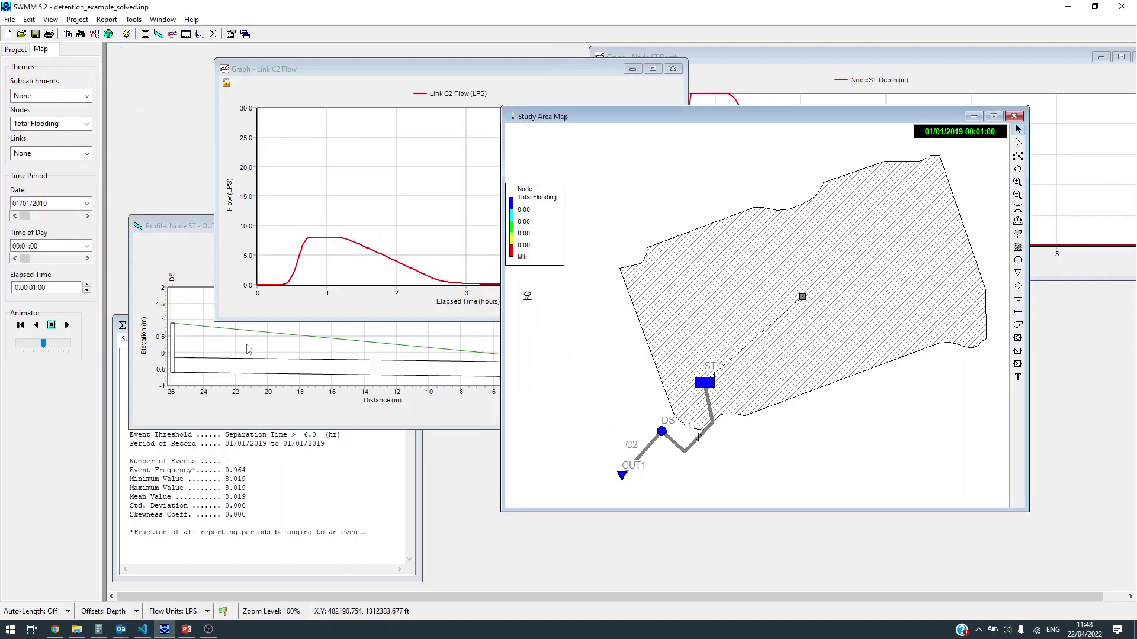
pyautogui.moveTo(726, 116)
pyautogui.mouseDown()
pyautogui.moveTo(690, 187)
pyautogui.moveTo(957, 148)
pyautogui.moveTo(726, 136)
pyautogui.mouseUp()
pyautogui.click(267, 504)
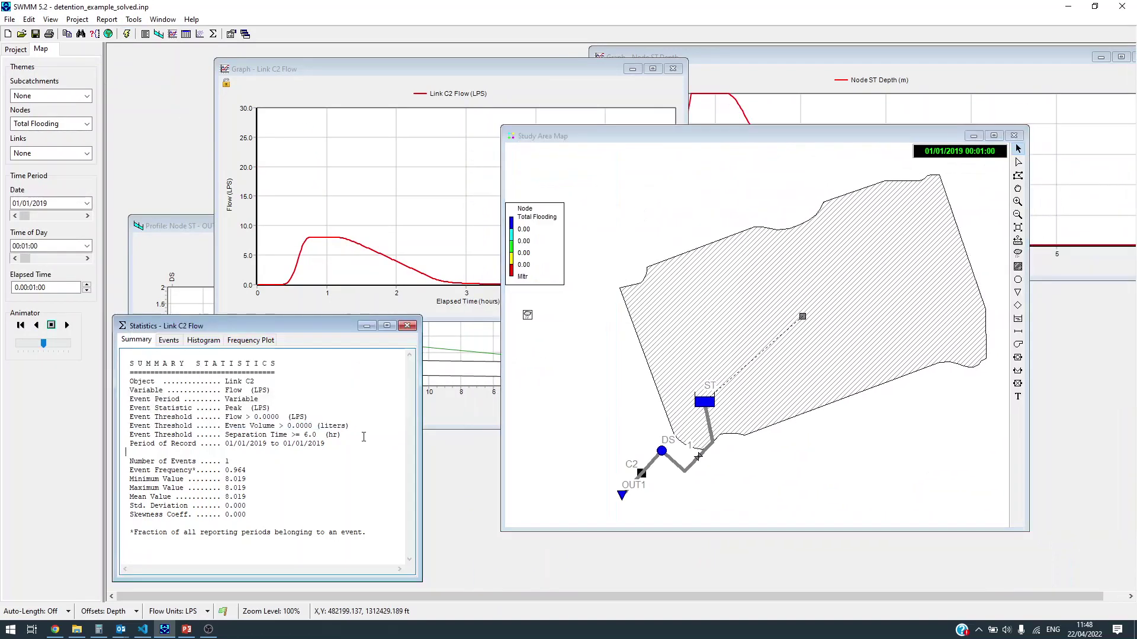
# - Check the status report's Flooding Loss, then start a time-series plot for node ST
pyautogui.click(106, 19)
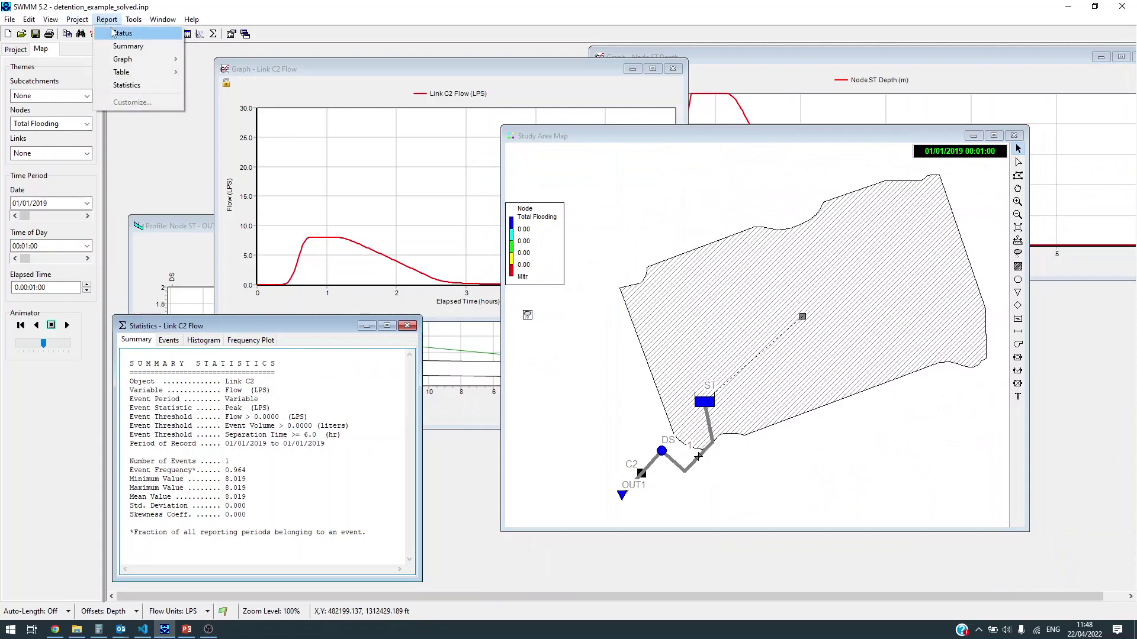
pyautogui.click(116, 31)
pyautogui.scroll(-10, 322, 345)
pyautogui.scroll(-14, 322, 345)
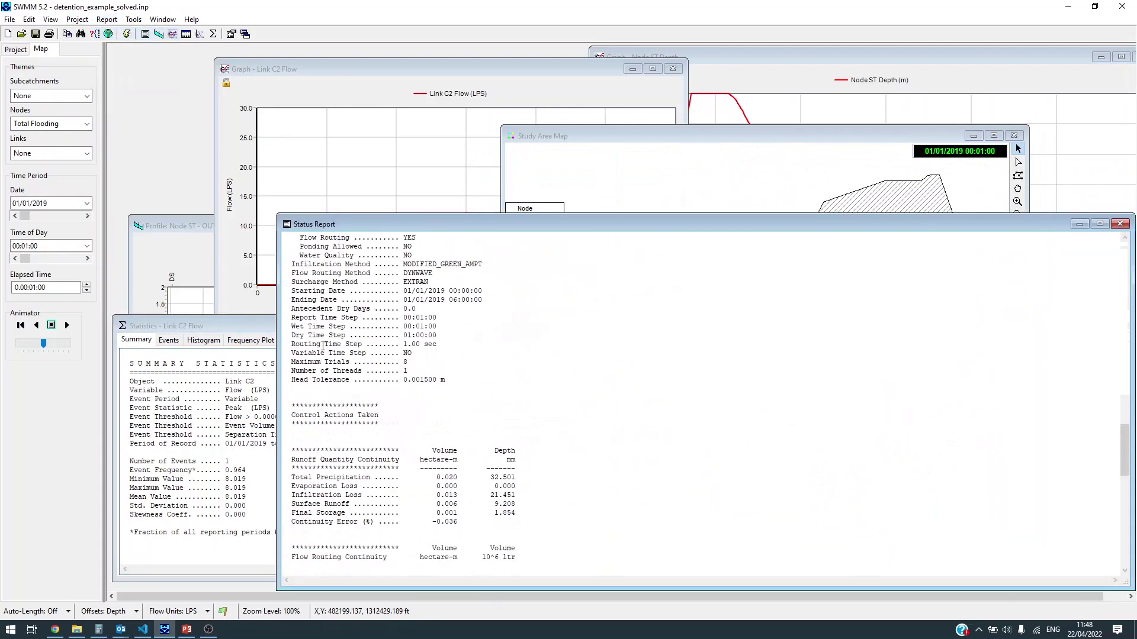
pyautogui.scroll(-9, 322, 345)
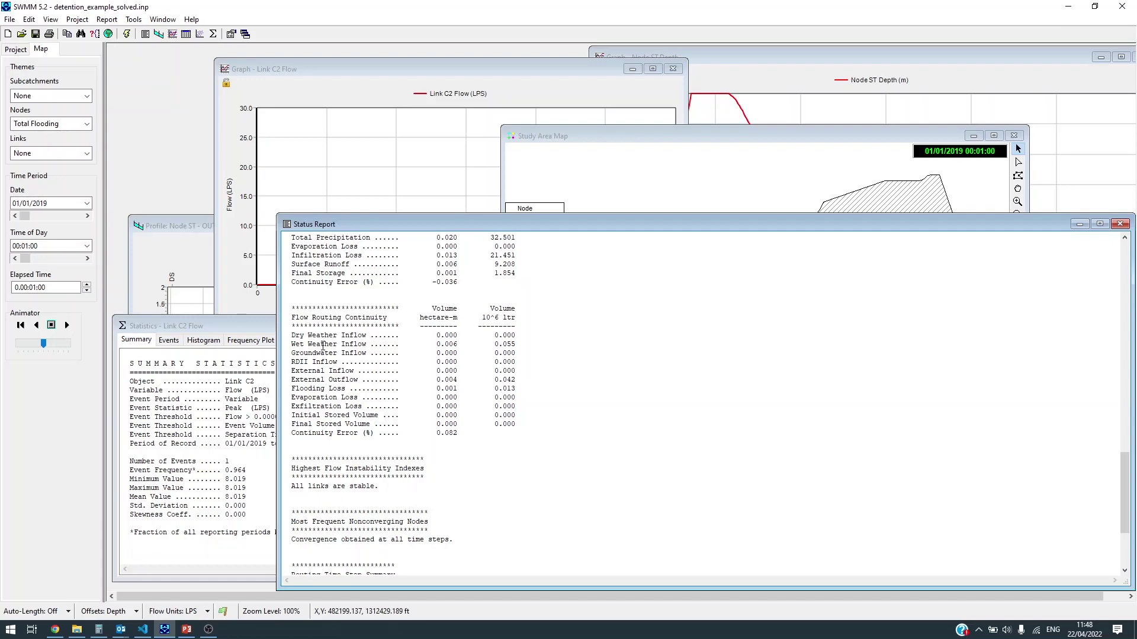
pyautogui.moveTo(298, 391); pyautogui.dragTo(532, 389)
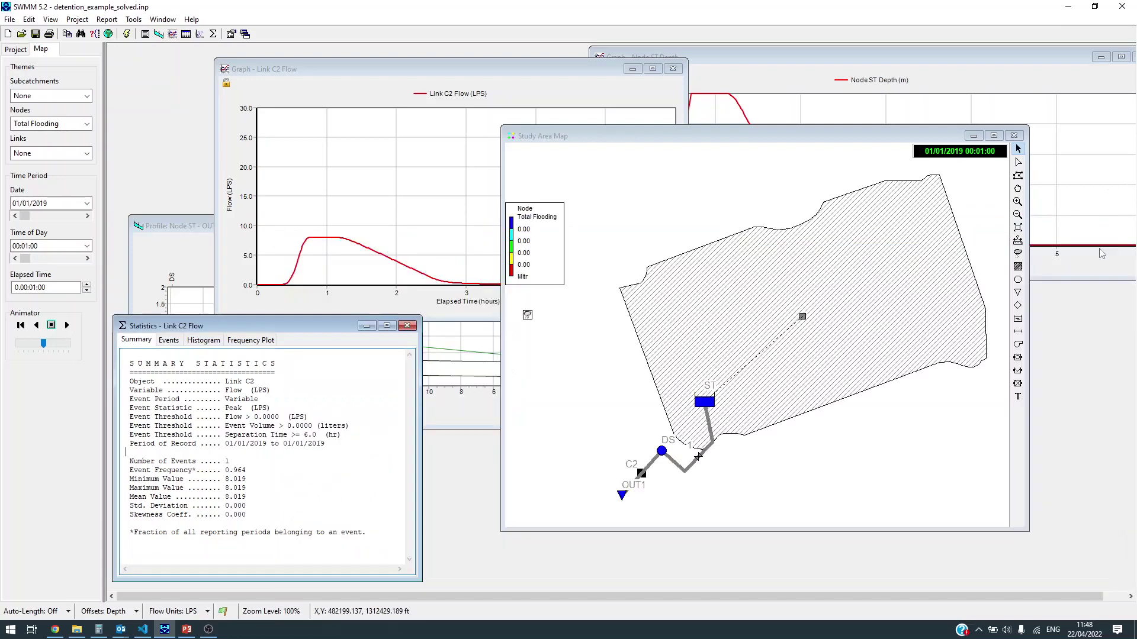
pyautogui.click(1120, 224)
pyautogui.click(703, 405)
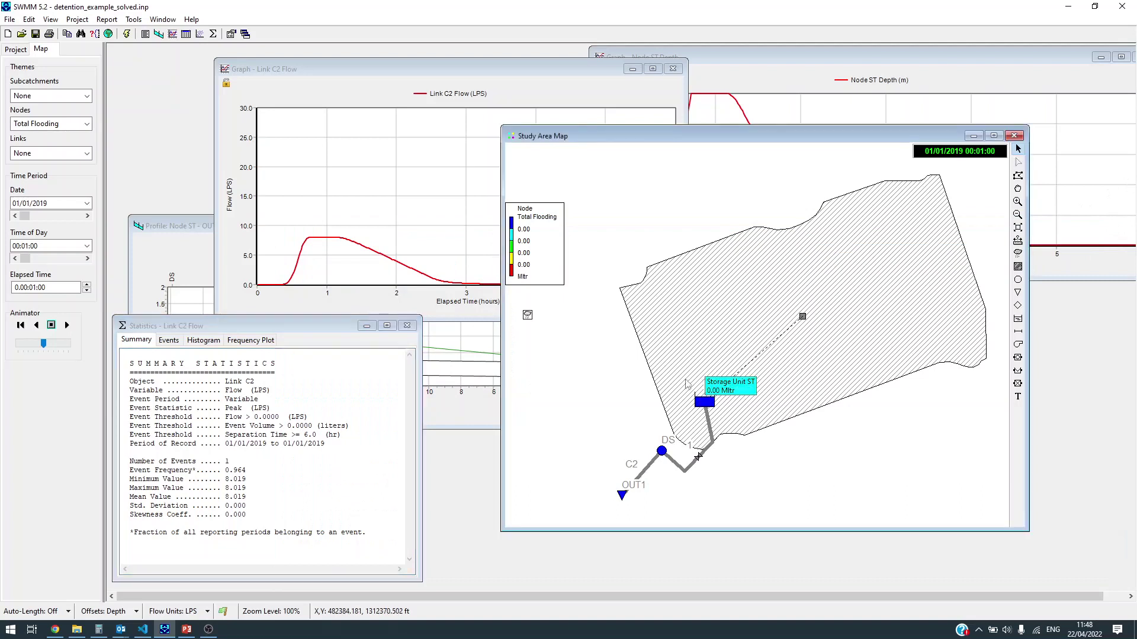
pyautogui.click(173, 34)
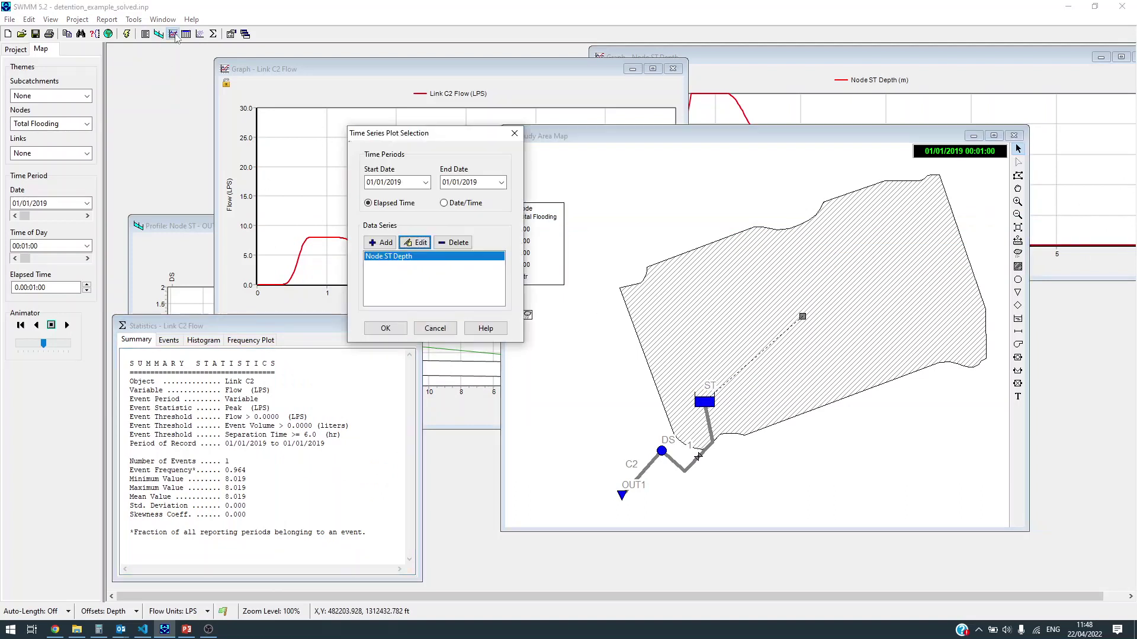
# - Plot node ST's depth with its Flooding series, peaking near 18 LPS, then close the graph
pyautogui.click(384, 243)
pyautogui.click(462, 246)
pyautogui.click(441, 320)
pyautogui.click(386, 328)
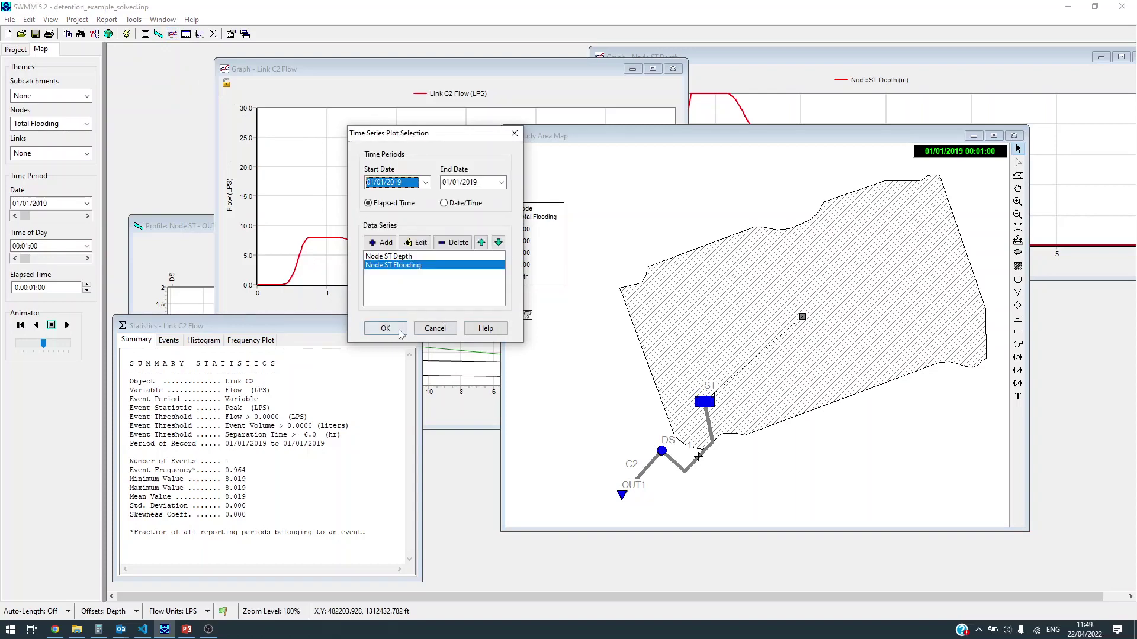
pyautogui.click(401, 331)
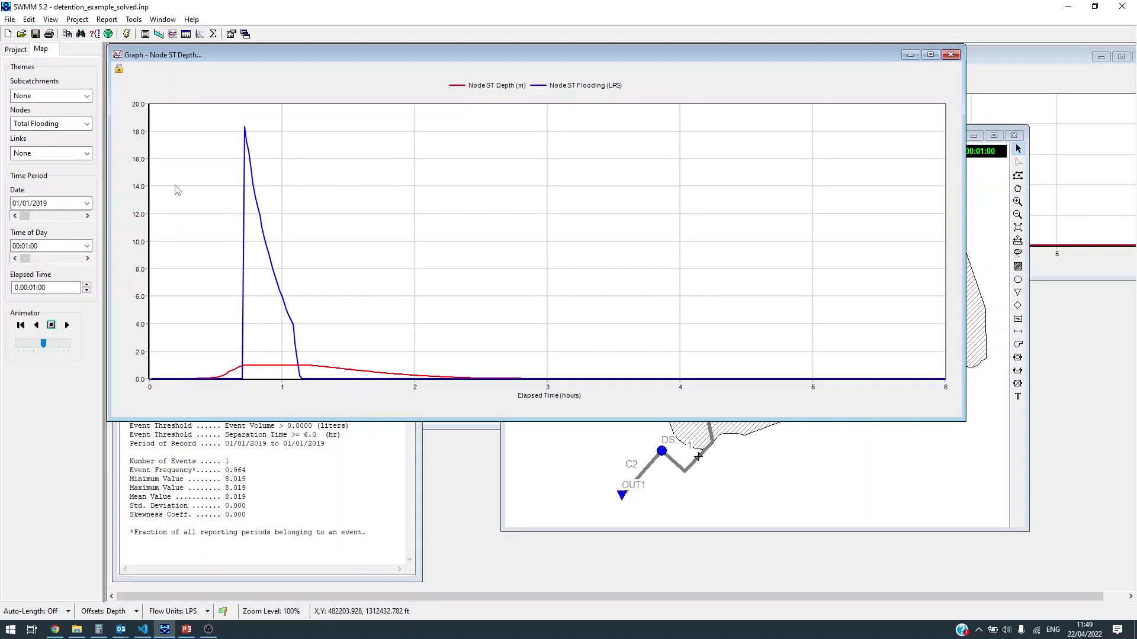
pyautogui.click(950, 54)
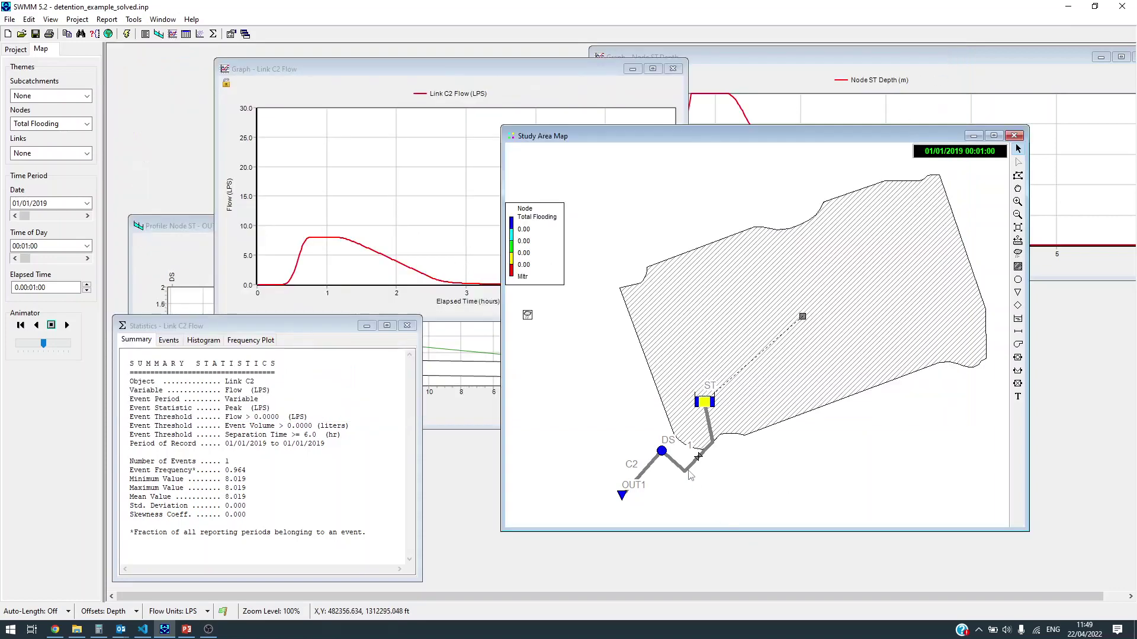